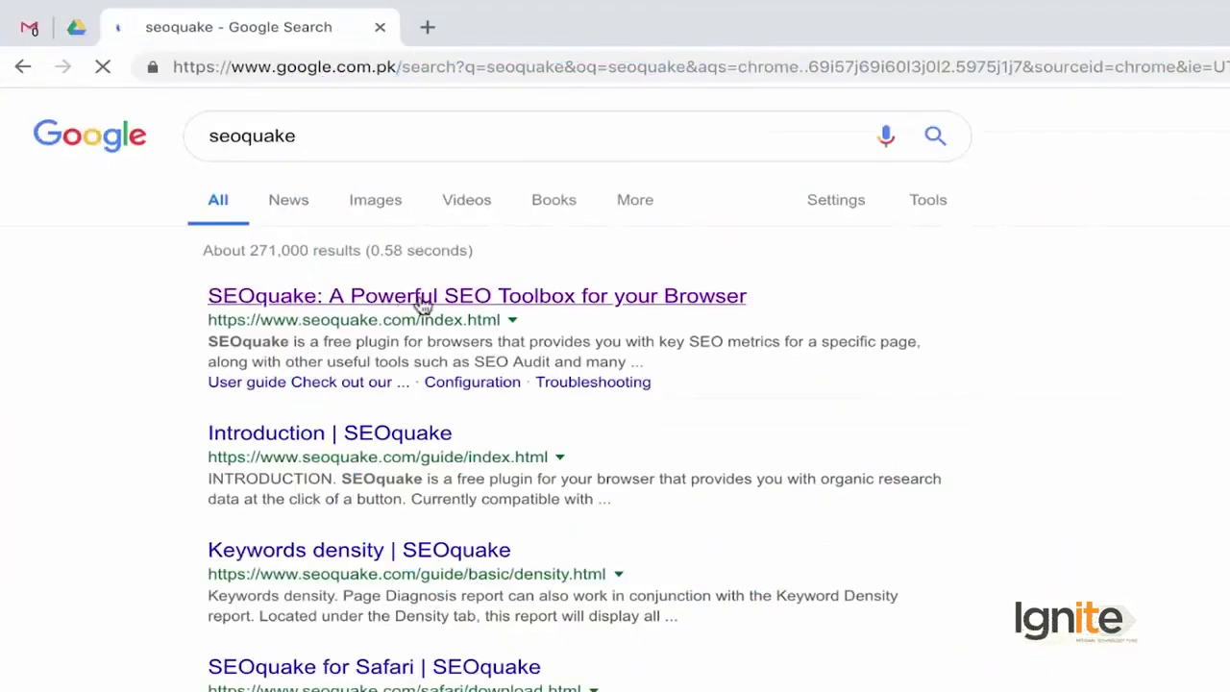
Open the official SEOquake homepage from the first Google result for 'seoquake' and scroll to its top.
{"action": "left_click", "coordinate": [423, 303]}
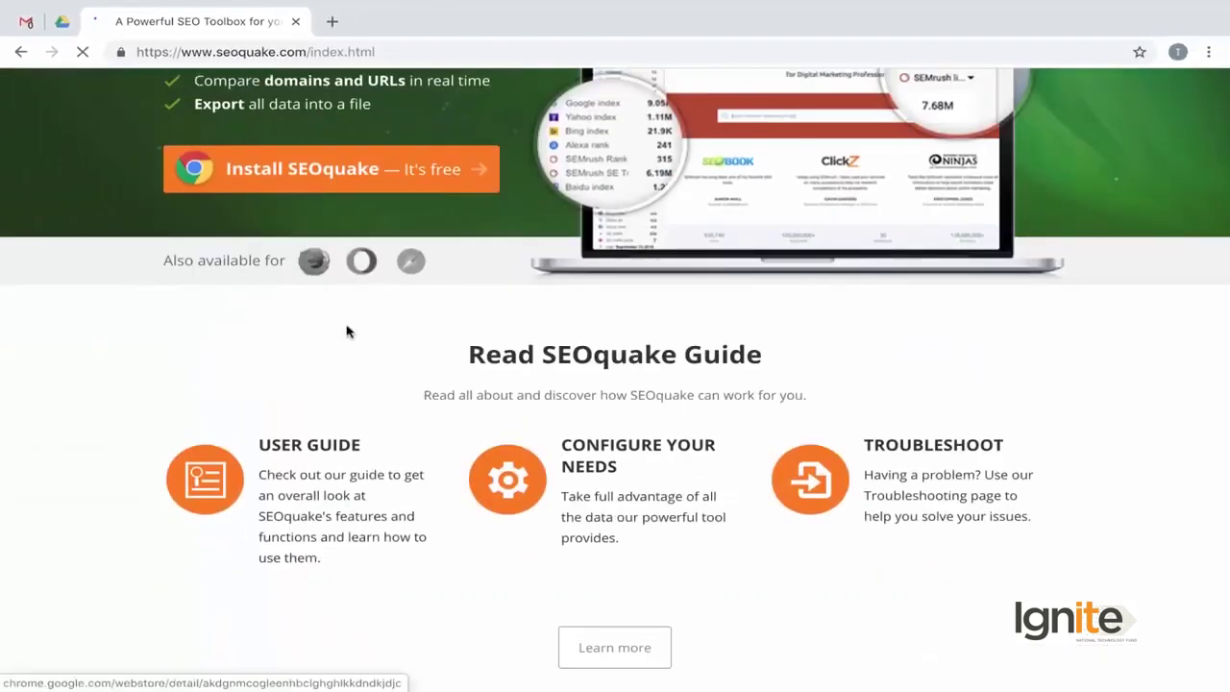
{"action": "scroll", "coordinate": [347, 331], "scroll_direction": "up", "scroll_amount": 3}
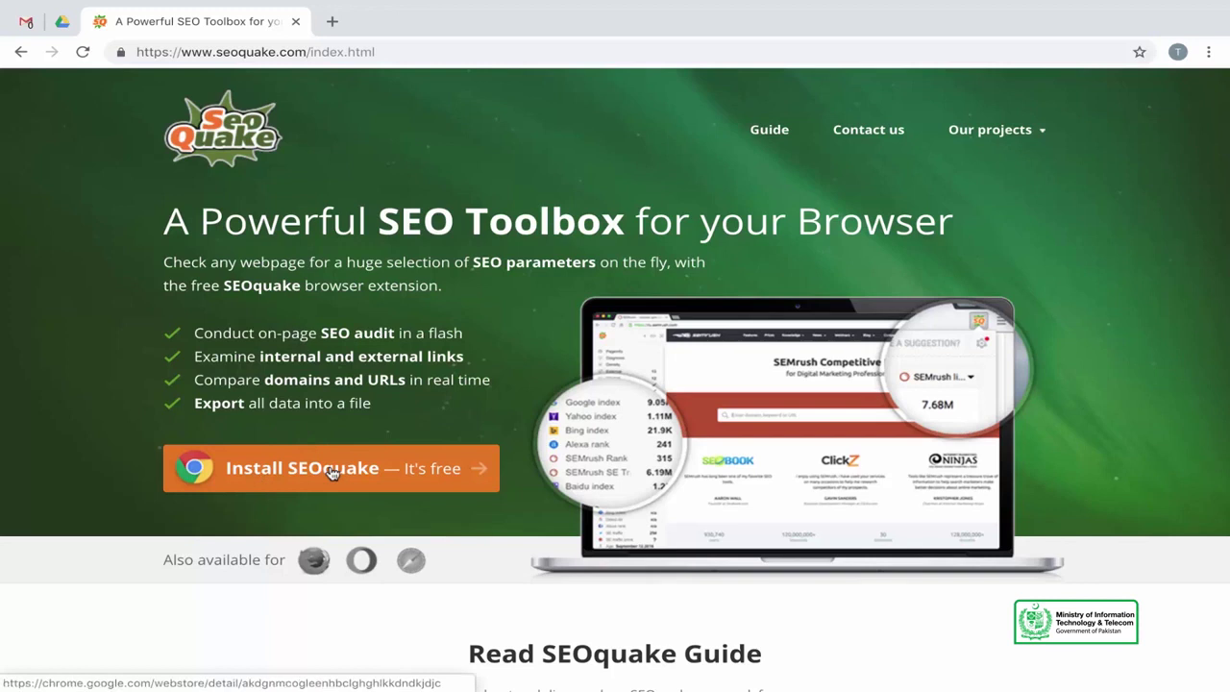
Install the SEOquake extension from its Chrome Web Store page and start a new blank tab.
{"action": "left_click", "coordinate": [332, 471]}
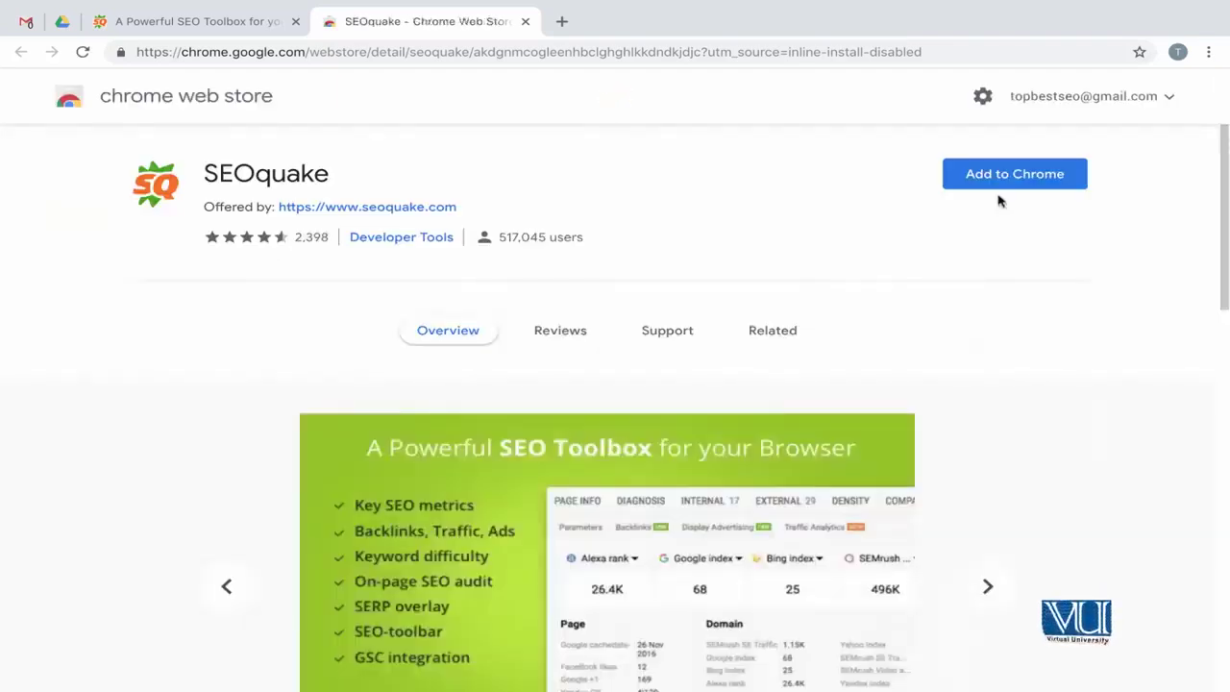
{"action": "scroll", "coordinate": [769, 343], "scroll_direction": "down", "scroll_amount": 4}
{"action": "scroll", "coordinate": [769, 343], "scroll_direction": "down", "scroll_amount": 3}
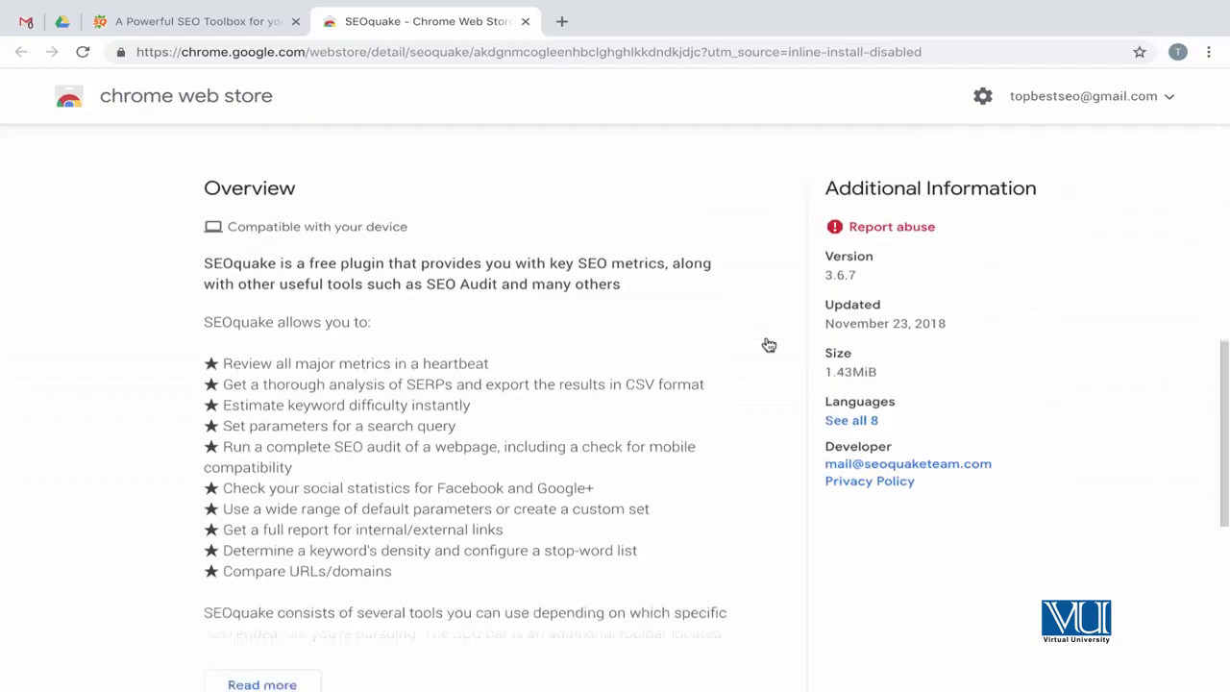
{"action": "left_click", "coordinate": [1006, 77]}
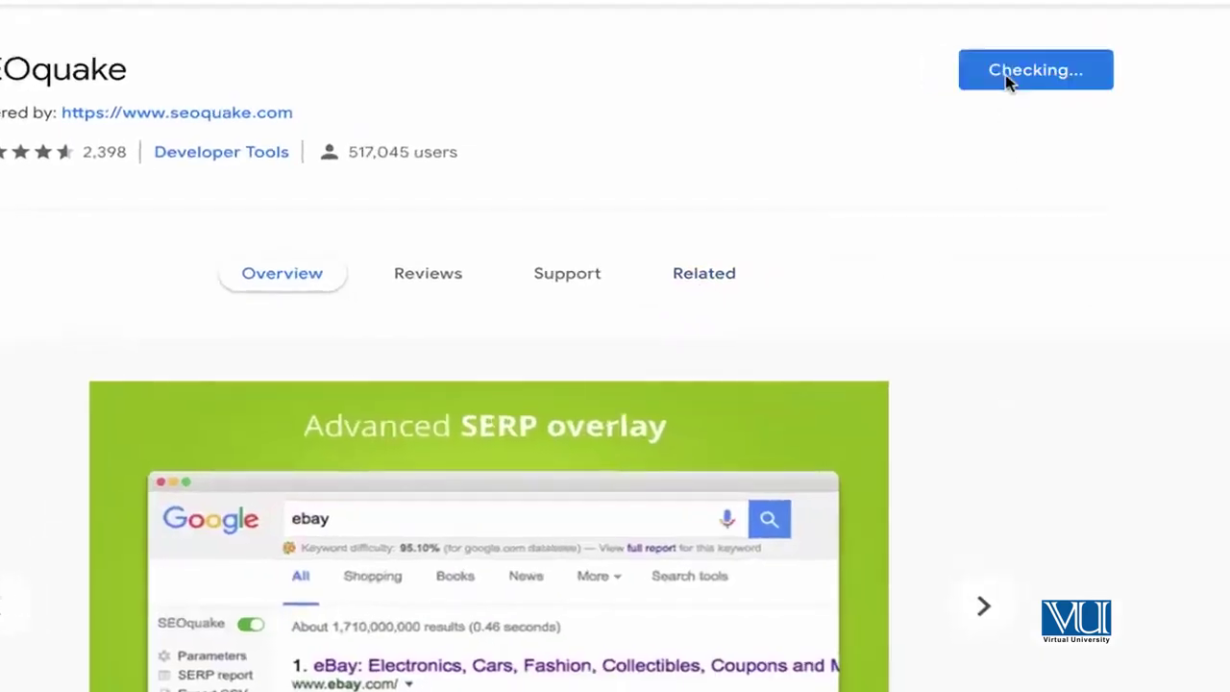
{"action": "left_click", "coordinate": [758, 154]}
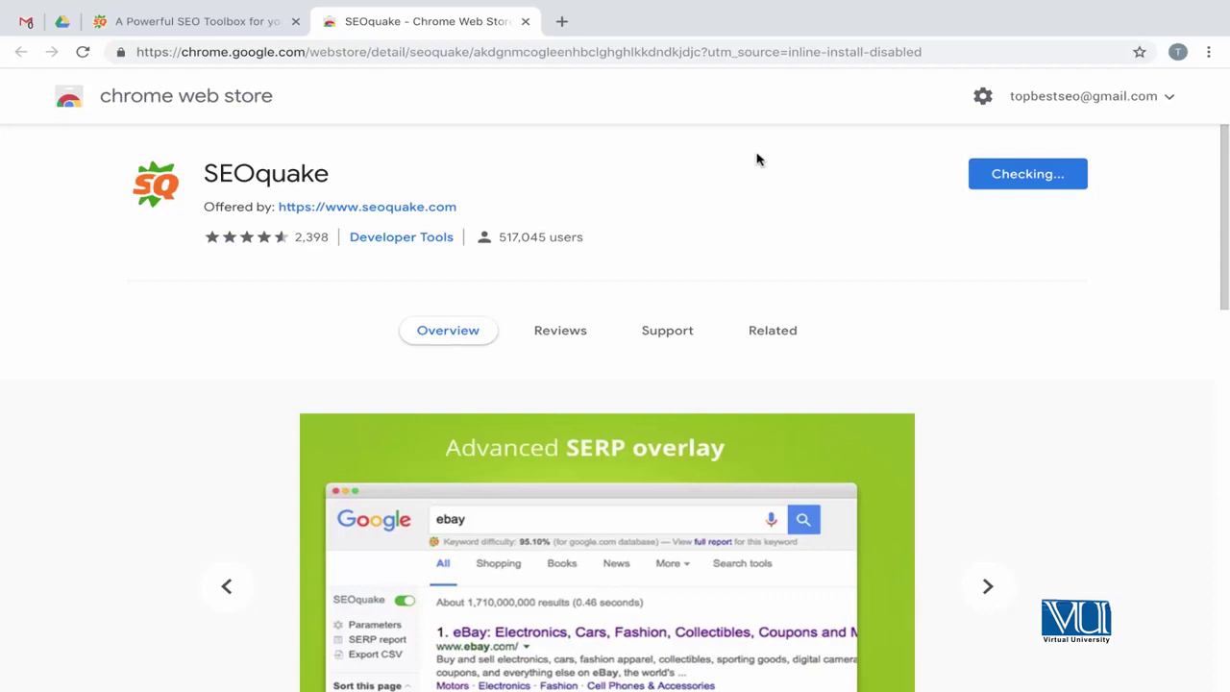
{"action": "left_click", "coordinate": [562, 21]}
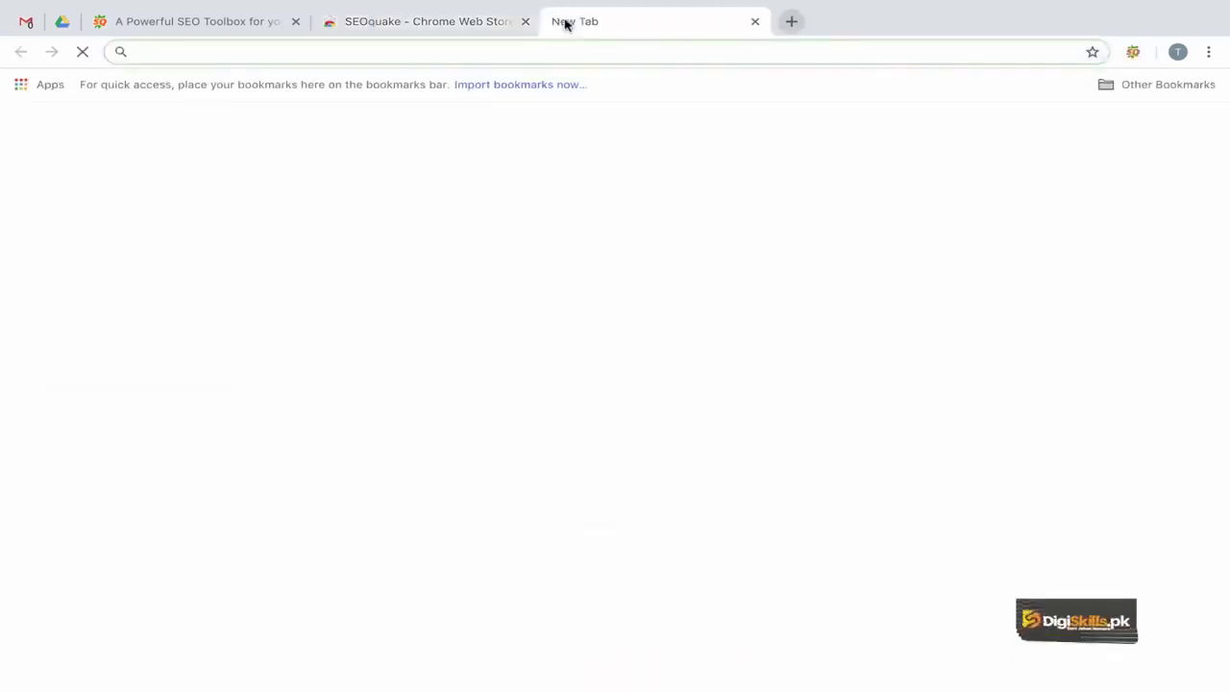
Load the Virtual University of Pakistan homepage vu.edu.pk/Default.aspx from the 'virtu' omnibox suggestion.
{"action": "type", "text": "virtu"}
{"action": "key", "text": "Down"}
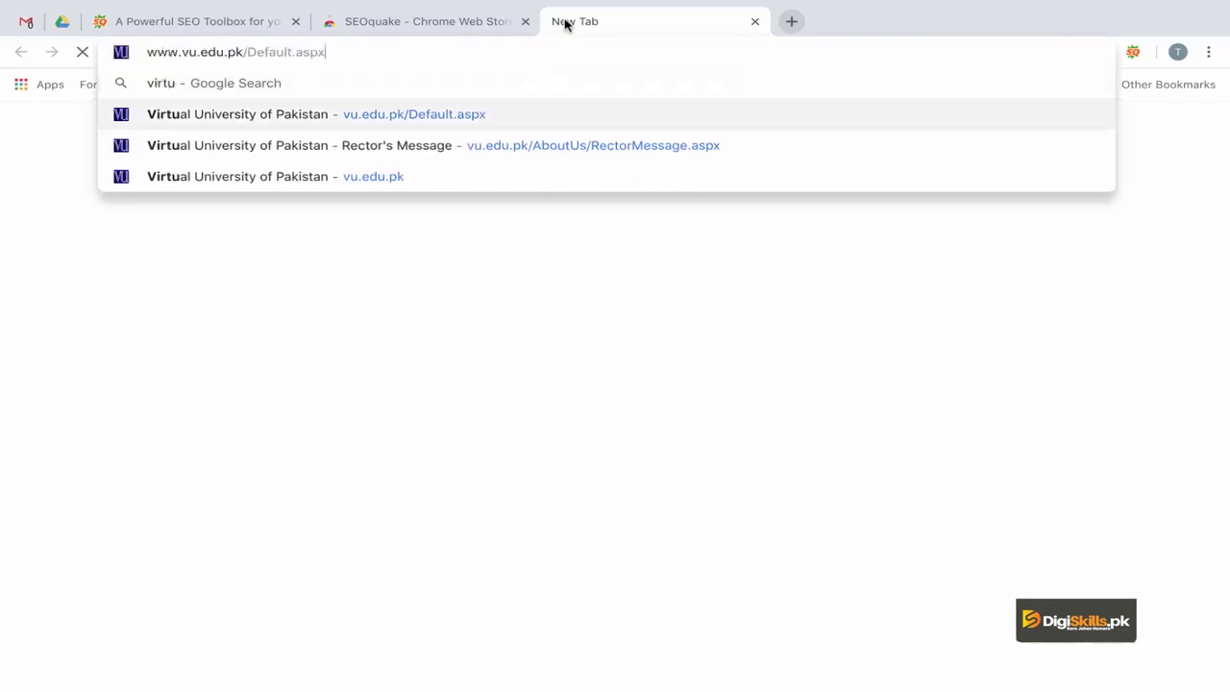
{"action": "key", "text": "Return"}
{"action": "left_click", "coordinate": [472, 19]}
{"action": "left_click", "coordinate": [568, 24]}
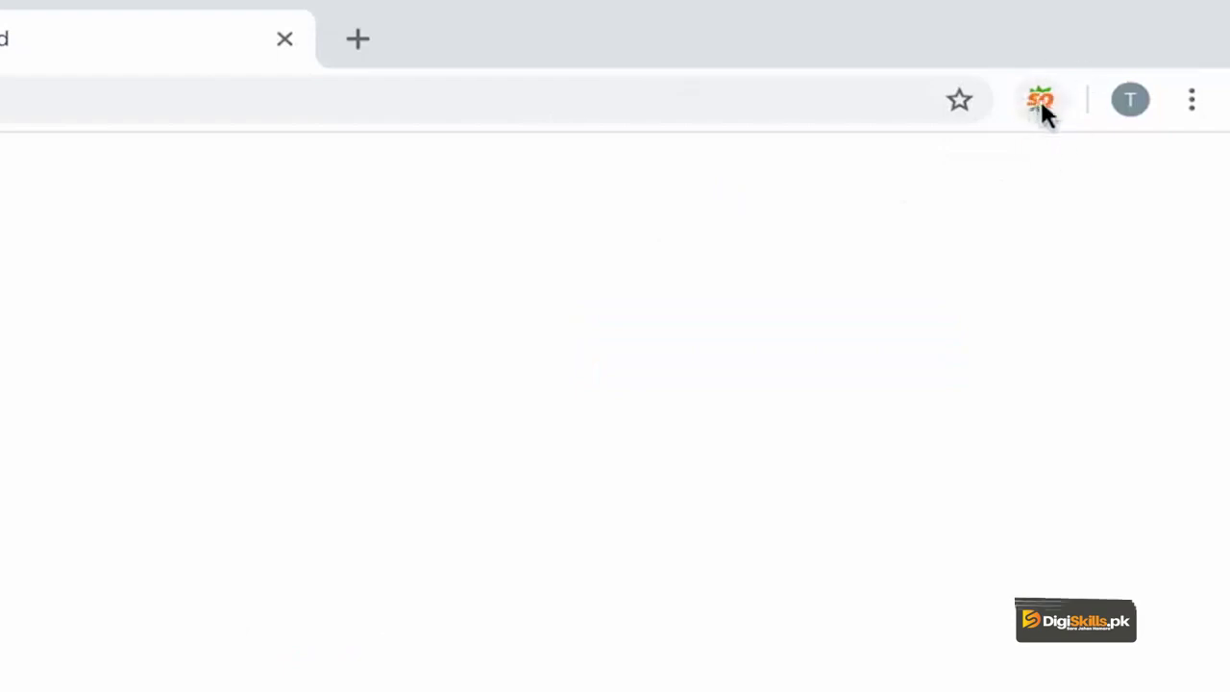
View SEOquake's metrics summary for the page (Alexa rank 7.46K, Google index 1.36K), closing it twice.
{"action": "left_click", "coordinate": [1038, 104]}
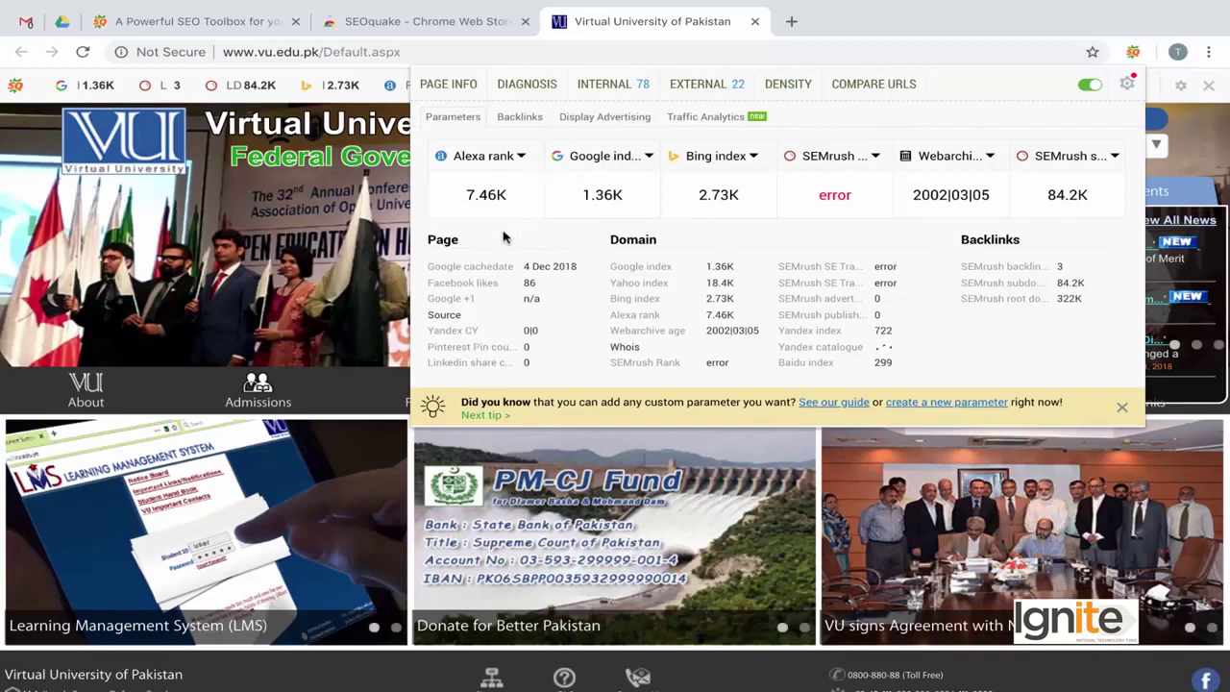
{"action": "left_click", "coordinate": [946, 21]}
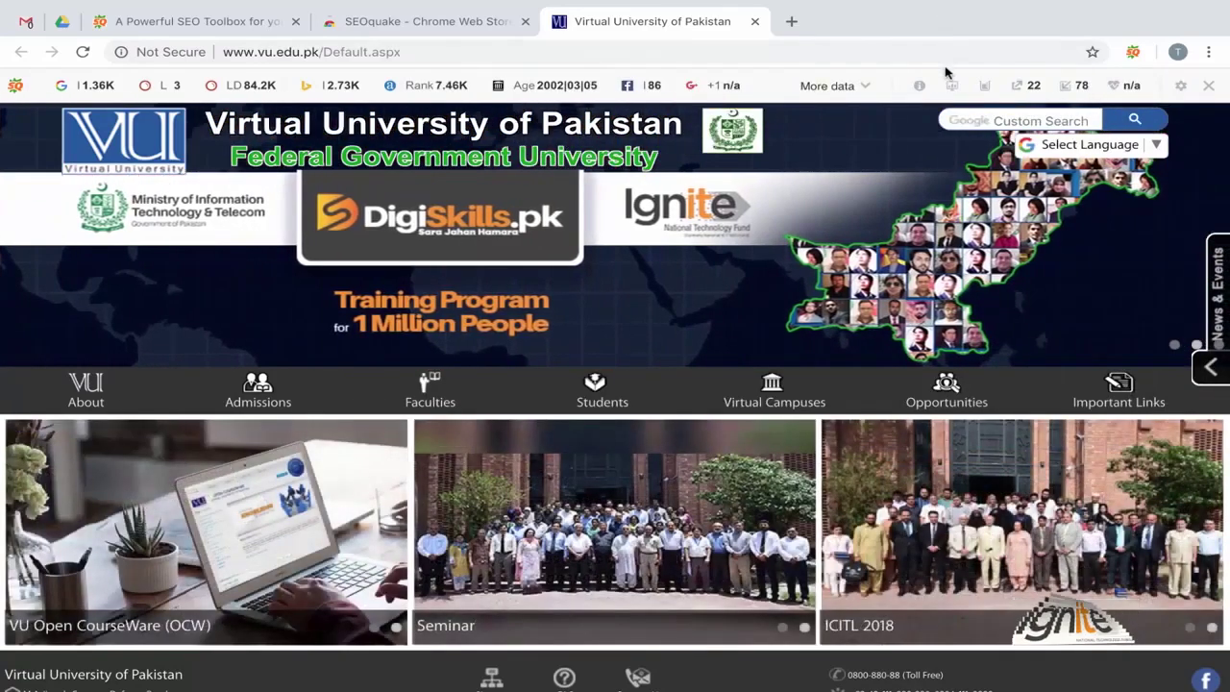
{"action": "left_click", "coordinate": [1133, 52]}
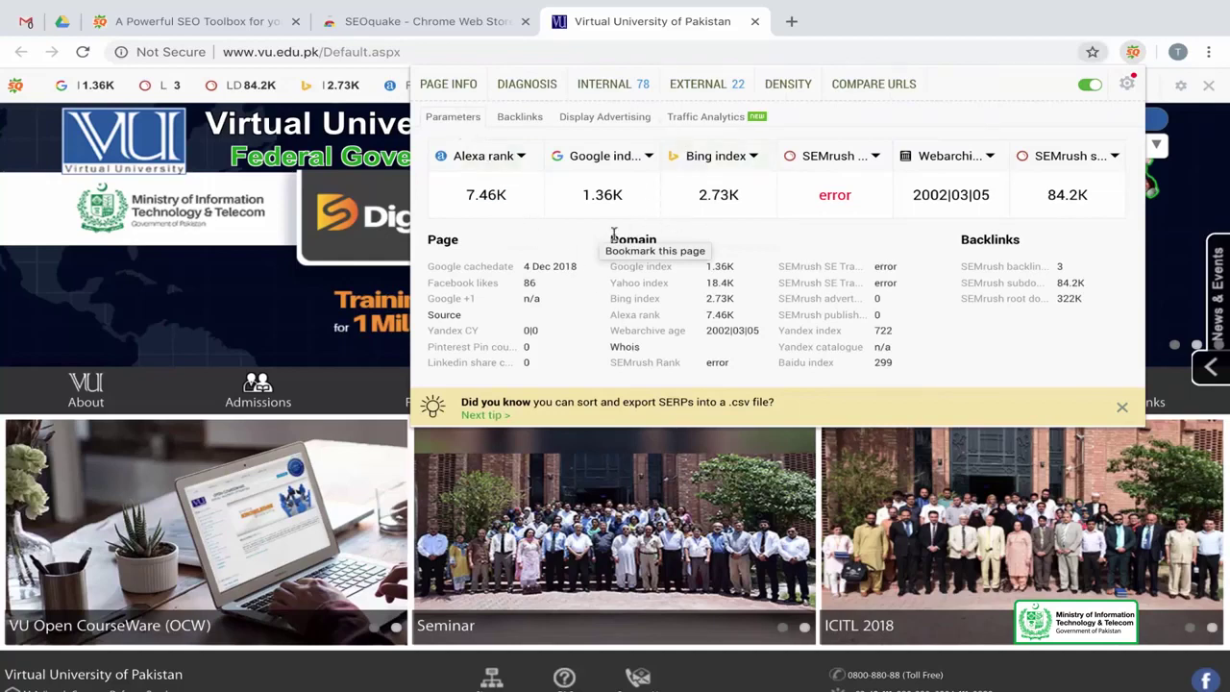
{"action": "left_click", "coordinate": [255, 319]}
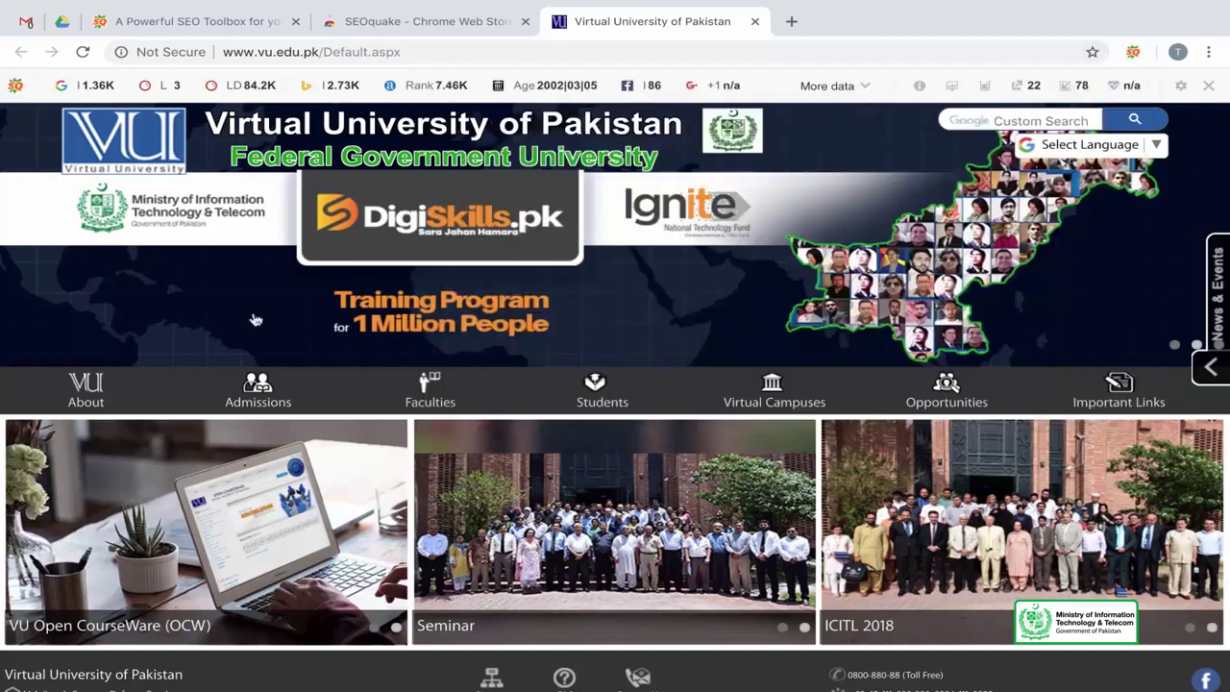
{"action": "scroll", "coordinate": [336, 350], "scroll_direction": "down", "scroll_amount": 1}
{"action": "scroll", "coordinate": [336, 350], "scroll_direction": "up", "scroll_amount": 1}
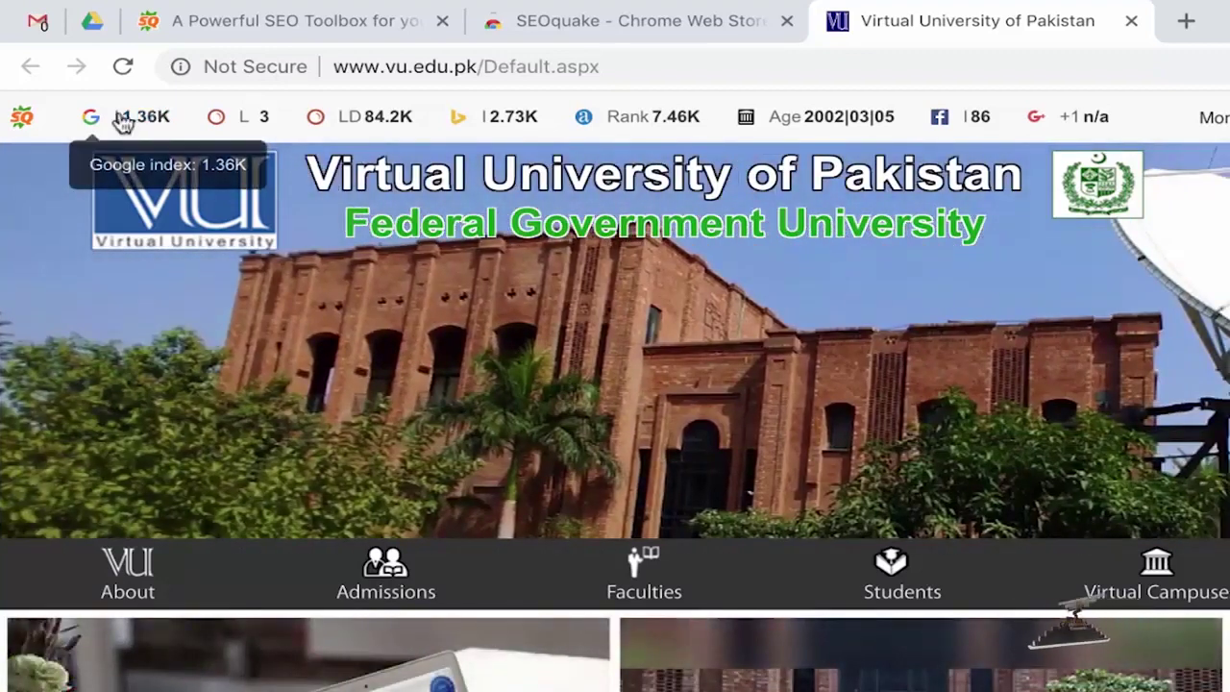
{"action": "left_click", "coordinate": [136, 129]}
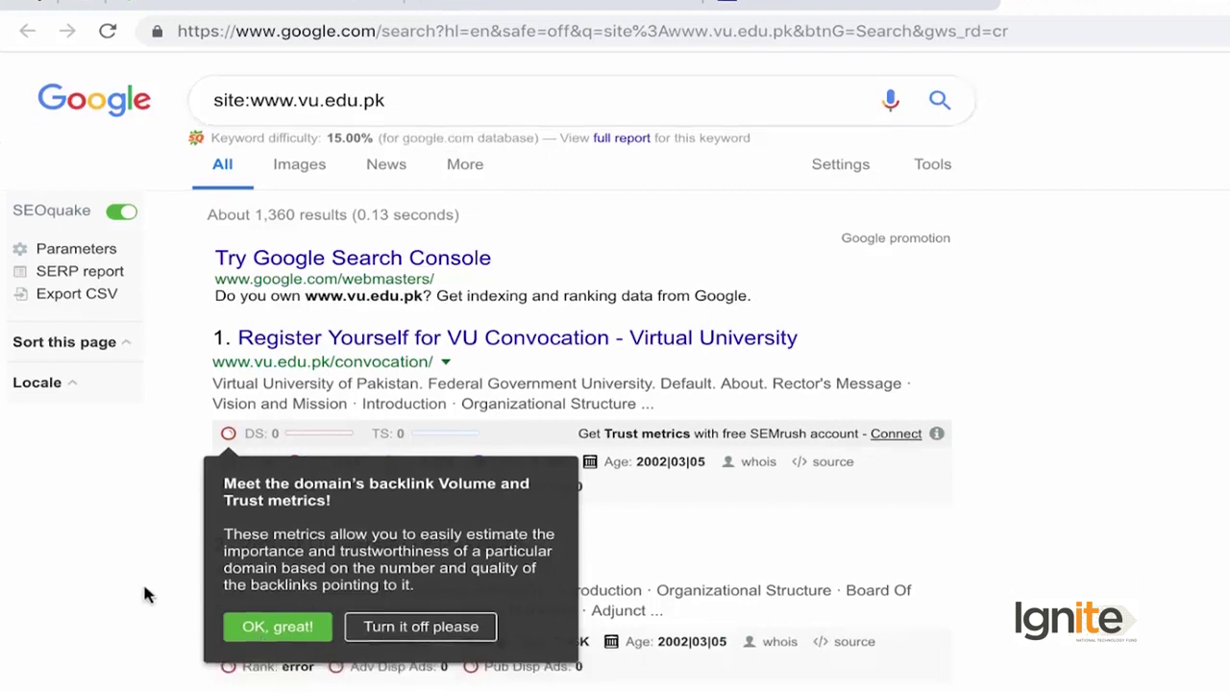
{"action": "scroll", "coordinate": [142, 663], "scroll_direction": "down", "scroll_amount": 2}
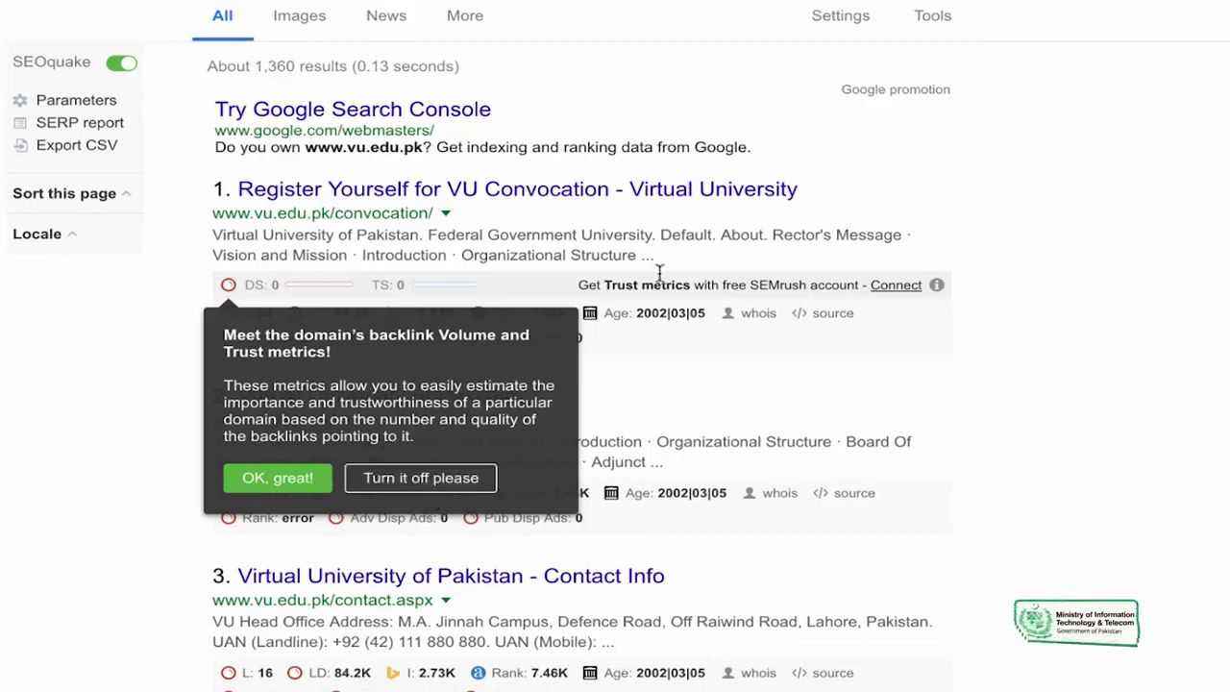
{"action": "scroll", "coordinate": [701, 304], "scroll_direction": "down", "scroll_amount": 1}
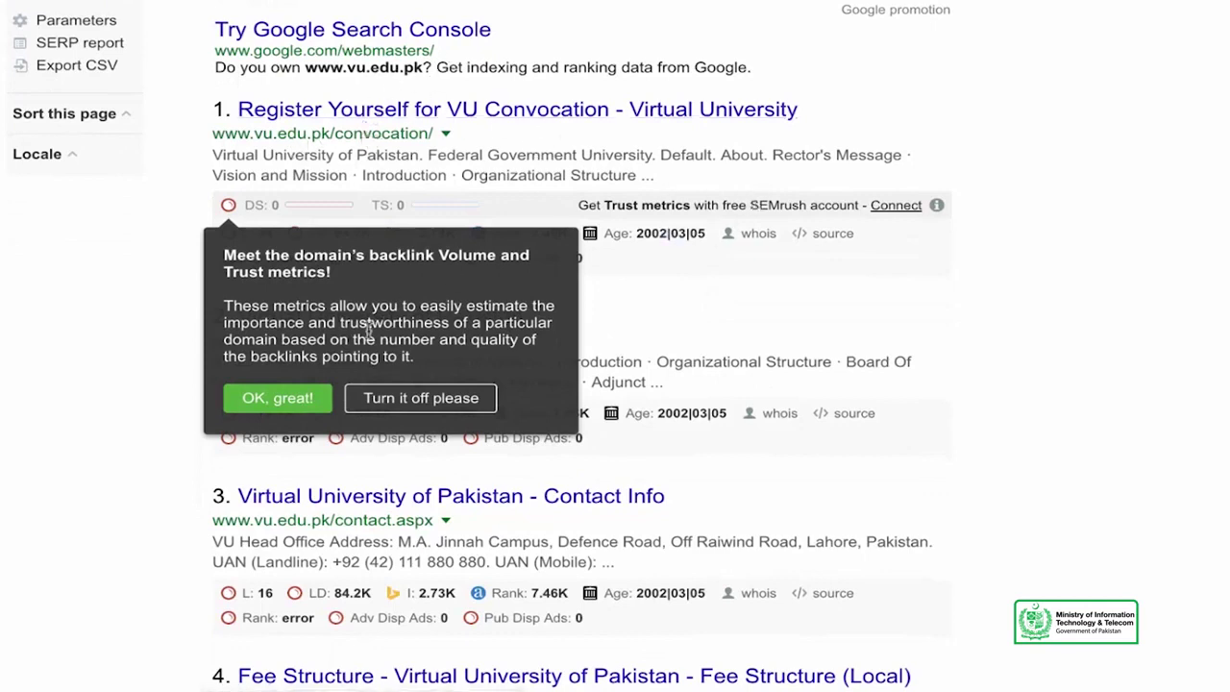
{"action": "left_click", "coordinate": [287, 402]}
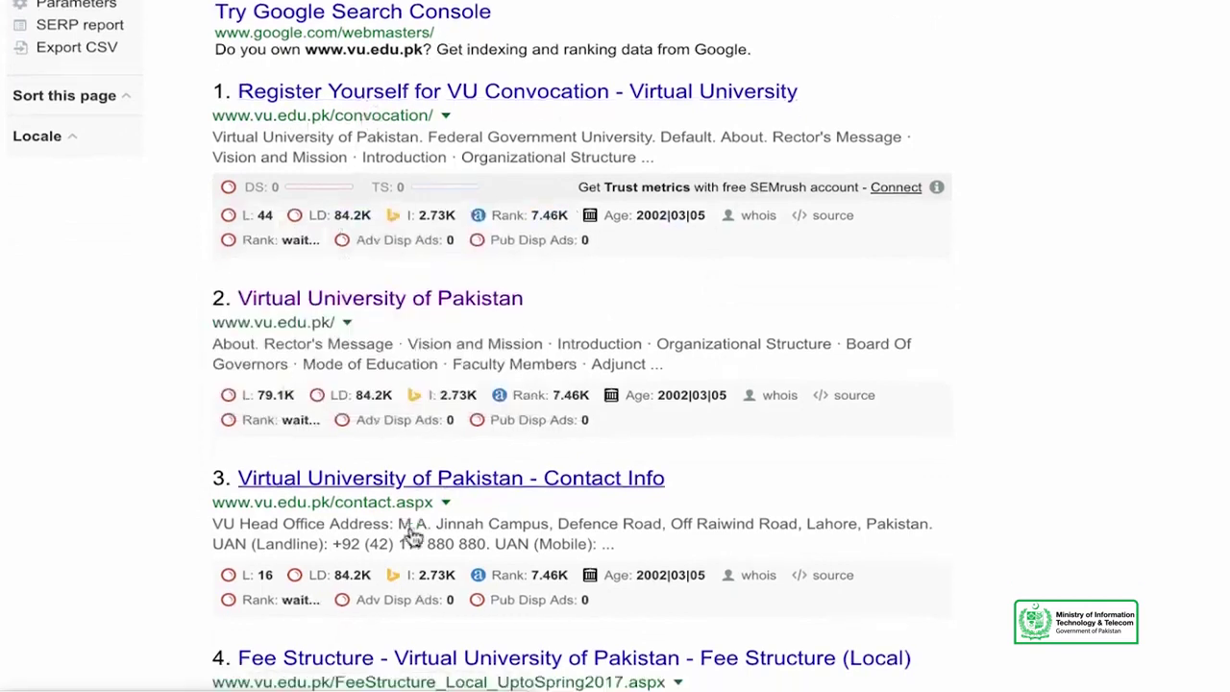
{"action": "scroll", "coordinate": [435, 449], "scroll_direction": "down", "scroll_amount": 3}
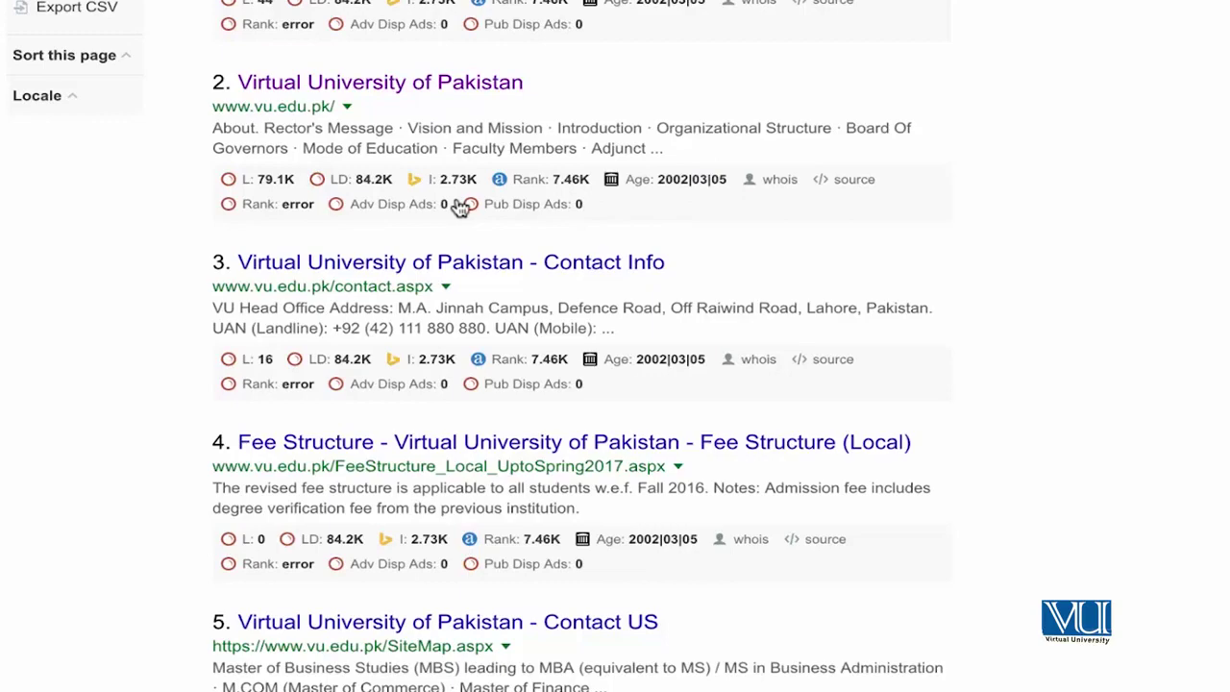
{"action": "scroll", "coordinate": [295, 371], "scroll_direction": "down", "scroll_amount": 5}
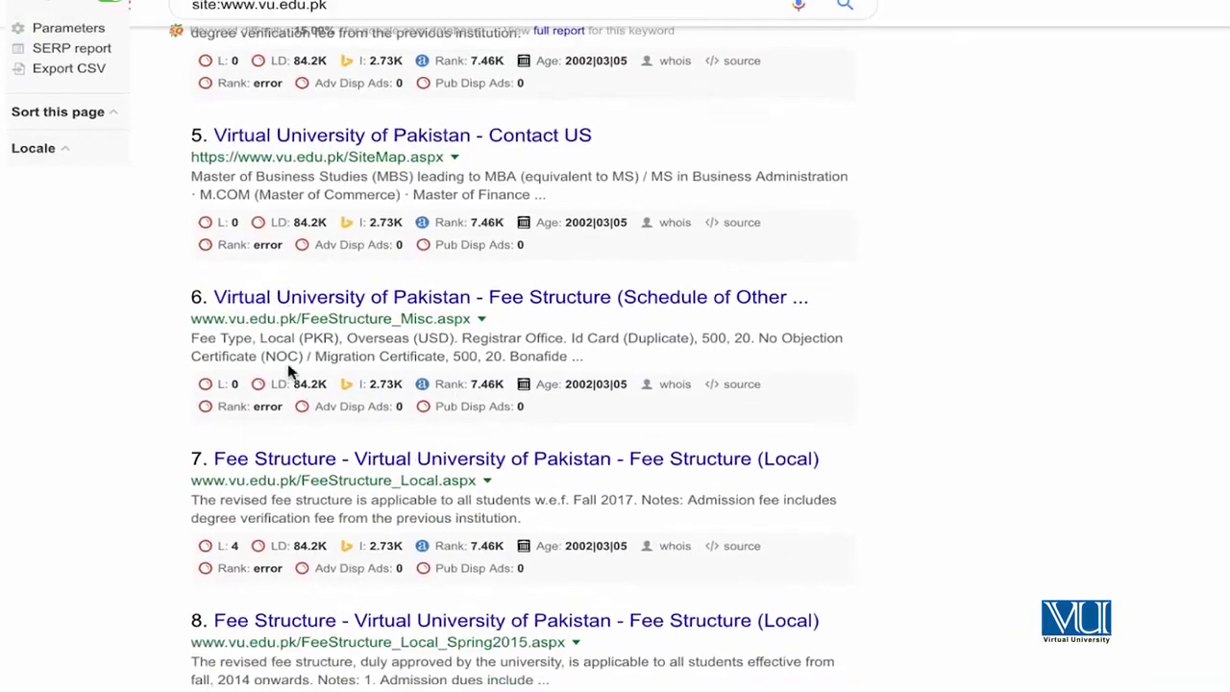
{"action": "scroll", "coordinate": [250, 404], "scroll_direction": "down", "scroll_amount": 5}
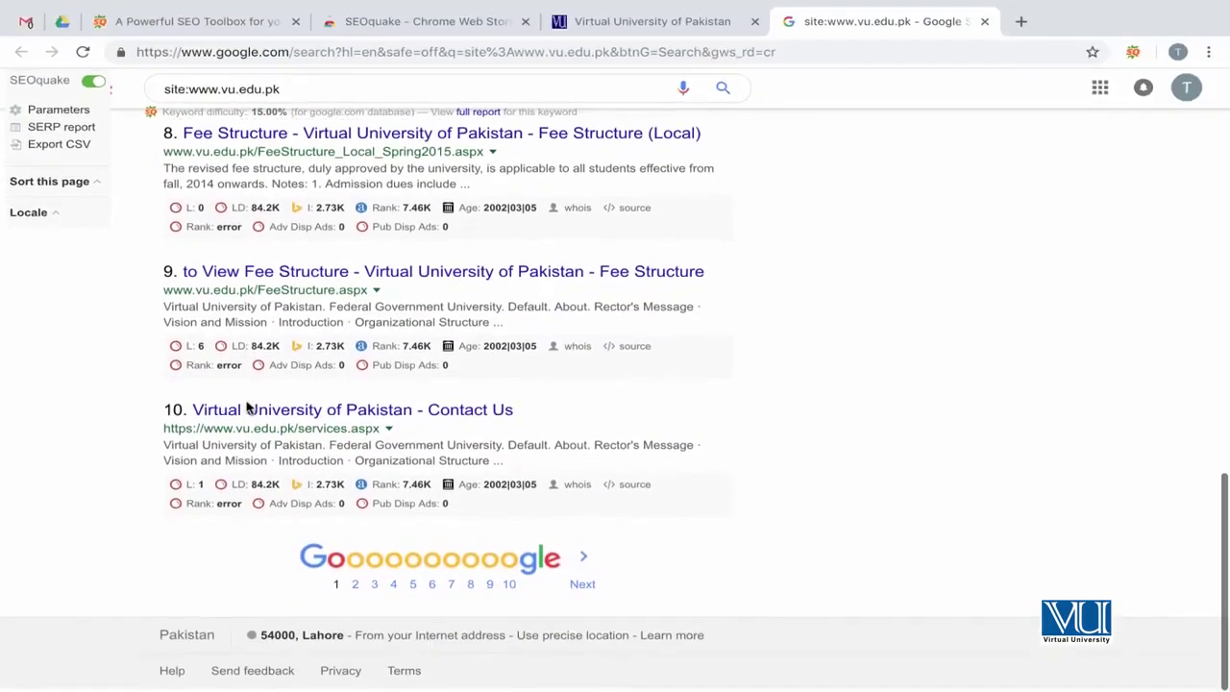
{"action": "scroll", "coordinate": [252, 404], "scroll_direction": "up", "scroll_amount": 10}
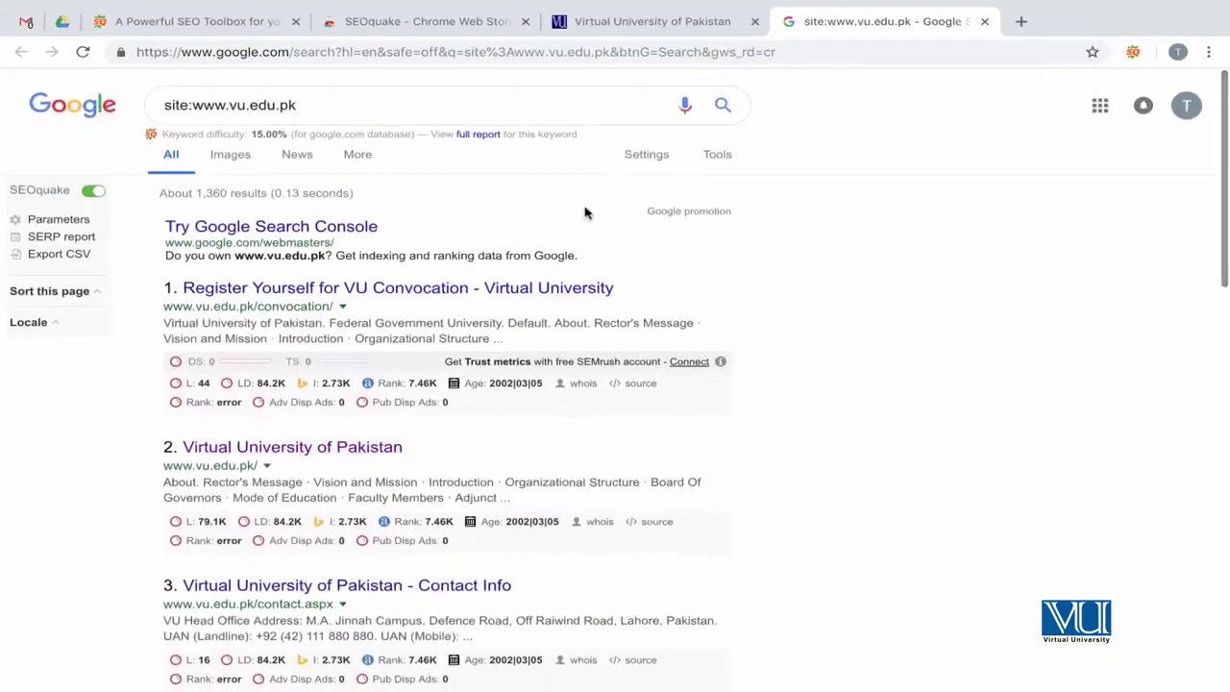
Back on the vu.edu.pk tab, toggle the SEObar's More data, then view the summary's Backlinks and Parameters.
{"action": "left_click", "coordinate": [634, 29]}
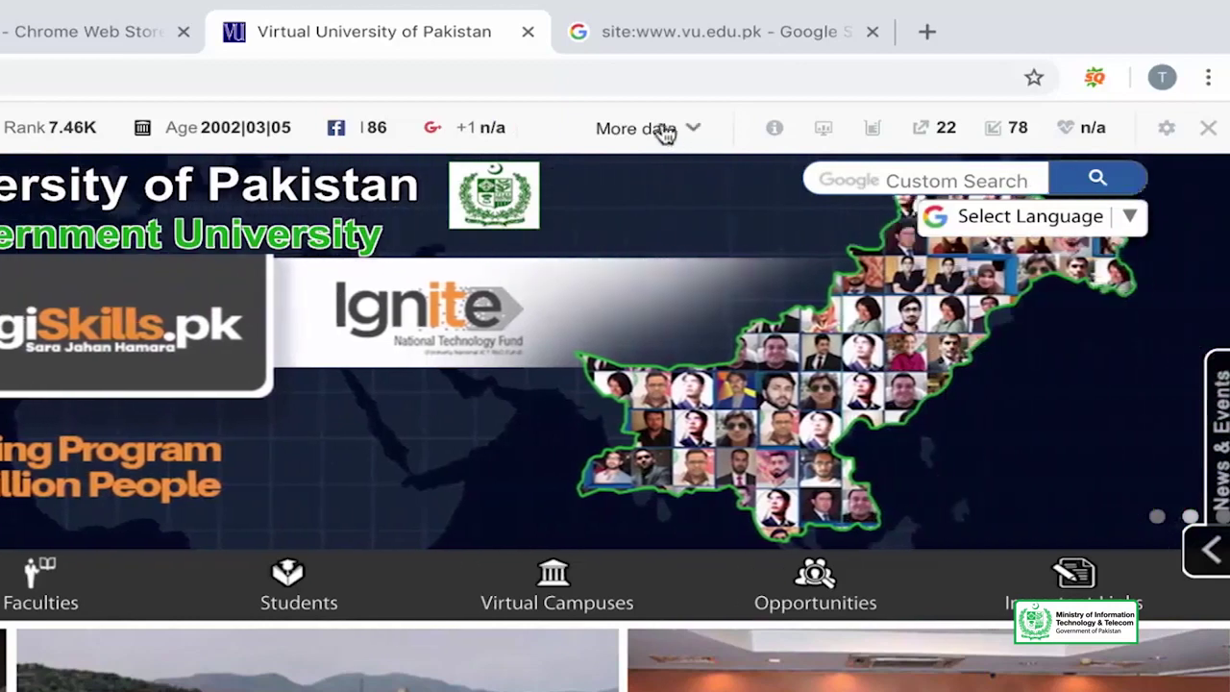
{"action": "left_click", "coordinate": [662, 131]}
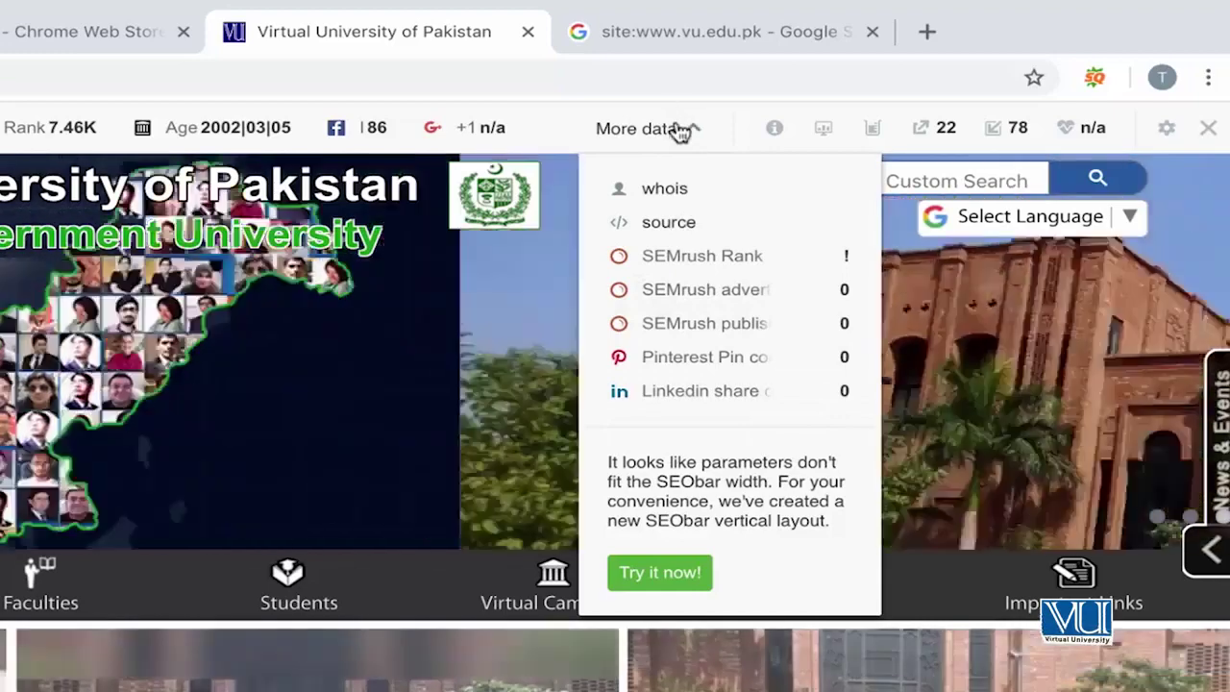
{"action": "left_click", "coordinate": [681, 126]}
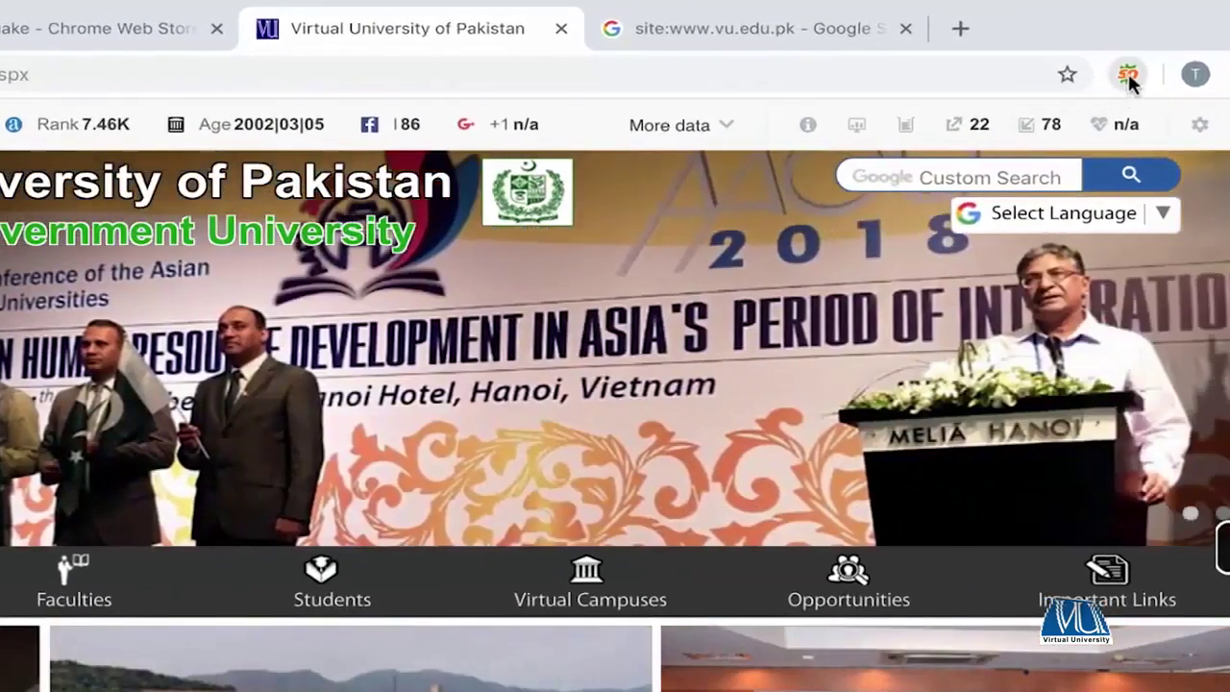
{"action": "left_click", "coordinate": [1128, 77]}
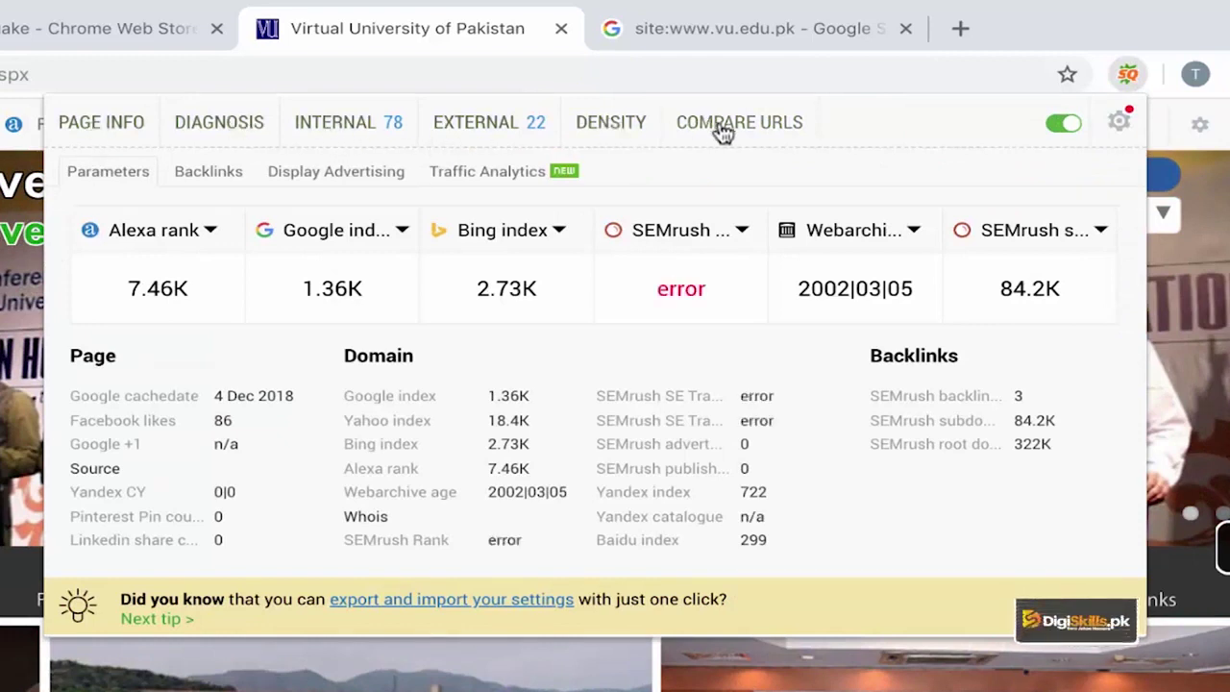
{"action": "left_click", "coordinate": [219, 184]}
{"action": "left_click", "coordinate": [93, 178]}
Open the full Page Info report, zoom it in and scroll through its details.
{"action": "left_click", "coordinate": [108, 121]}
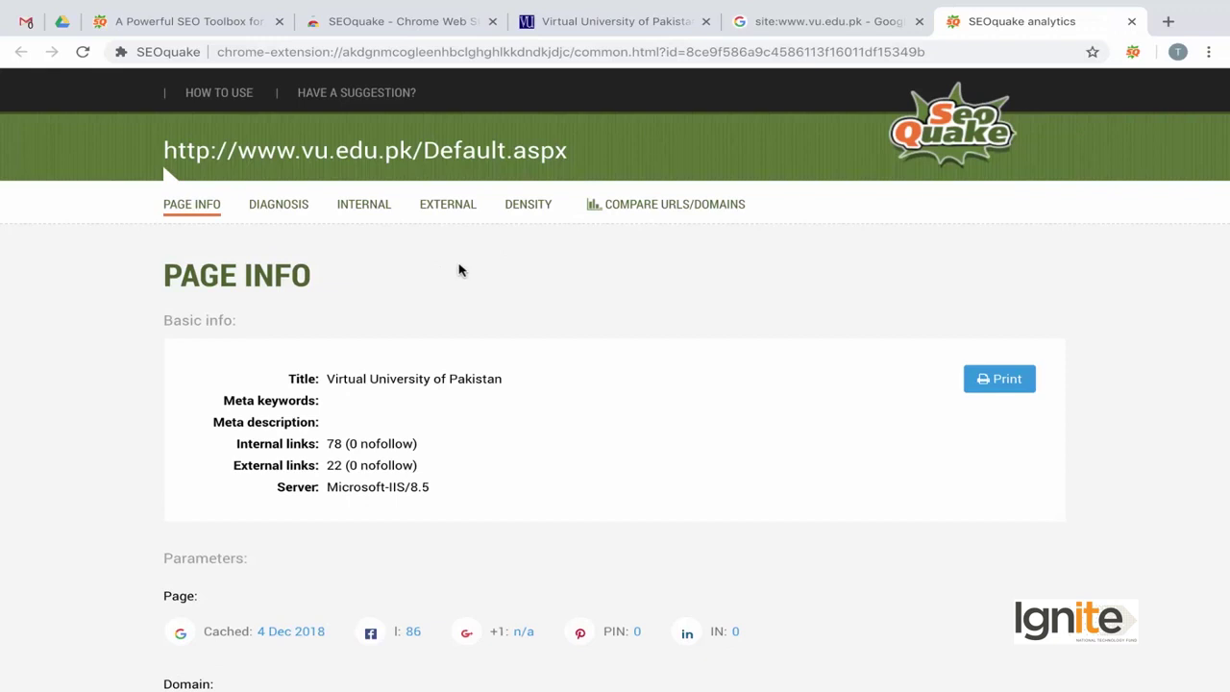
{"action": "scroll", "coordinate": [460, 270], "scroll_direction": "down", "scroll_amount": 3}
{"action": "scroll", "coordinate": [459, 270], "scroll_direction": "down", "scroll_amount": 2}
{"action": "scroll", "coordinate": [459, 270], "scroll_direction": "down", "scroll_amount": 4}
{"action": "scroll", "coordinate": [460, 270], "scroll_direction": "down", "scroll_amount": 3}
{"action": "scroll", "coordinate": [460, 270], "scroll_direction": "down", "scroll_amount": 8}
{"action": "scroll", "coordinate": [460, 270], "scroll_direction": "up", "scroll_amount": 8}
{"action": "scroll", "coordinate": [459, 270], "scroll_direction": "up", "scroll_amount": 13}
{"action": "key", "text": "ctrl+plus"}
{"action": "key", "text": "ctrl+plus"}
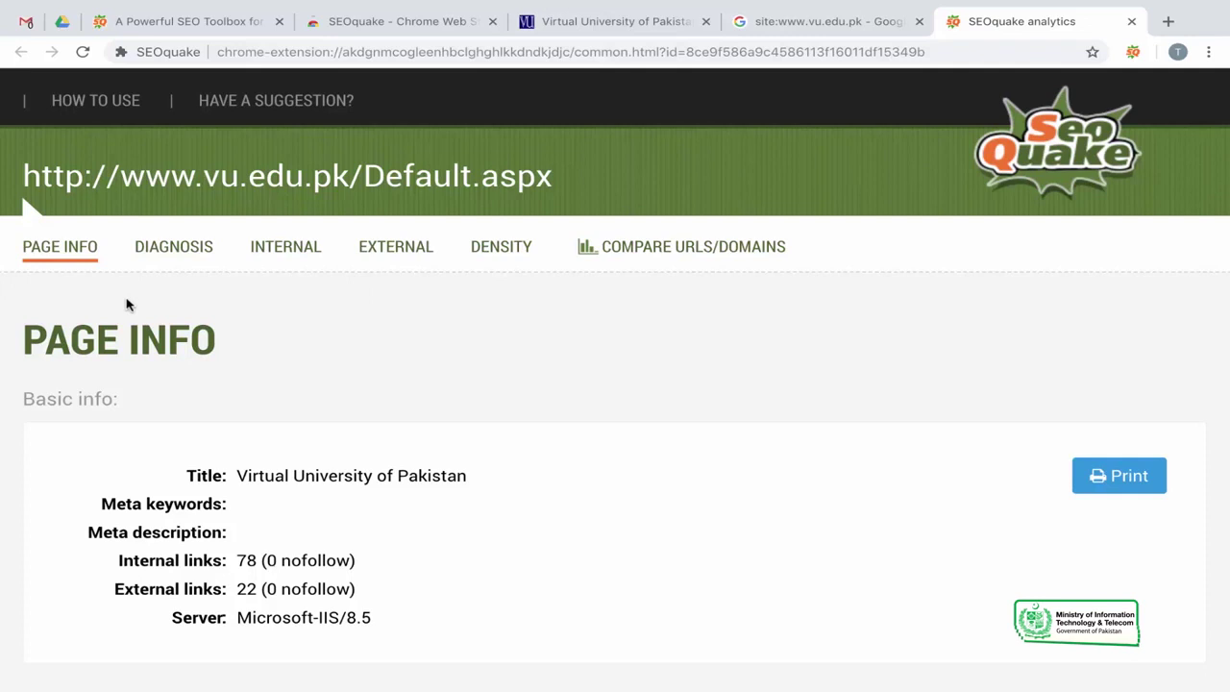
{"action": "scroll", "coordinate": [84, 244], "scroll_direction": "down", "scroll_amount": 1}
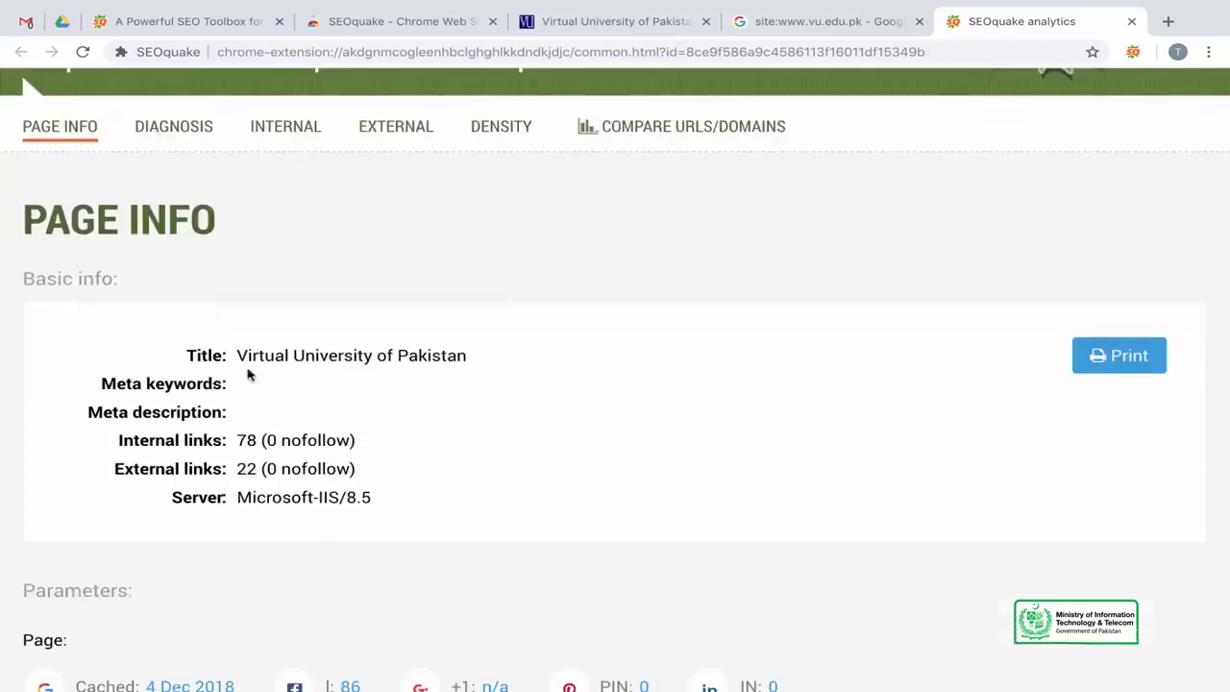
{"action": "scroll", "coordinate": [246, 372], "scroll_direction": "down", "scroll_amount": 1}
Highlight the server Microsoft-IIS/8.5 and title 'Virtual University of Pakistan', then return to the homepage tab.
{"action": "double_click", "coordinate": [265, 332]}
{"action": "left_click", "coordinate": [205, 362]}
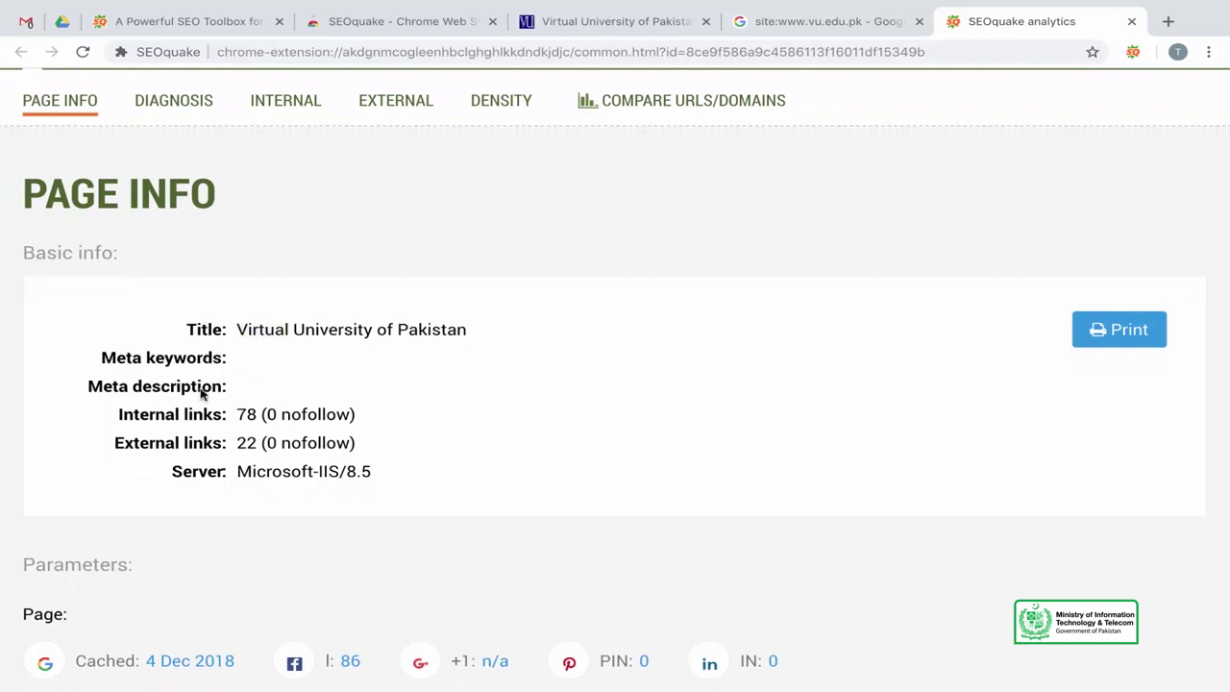
{"action": "triple_click", "coordinate": [275, 472]}
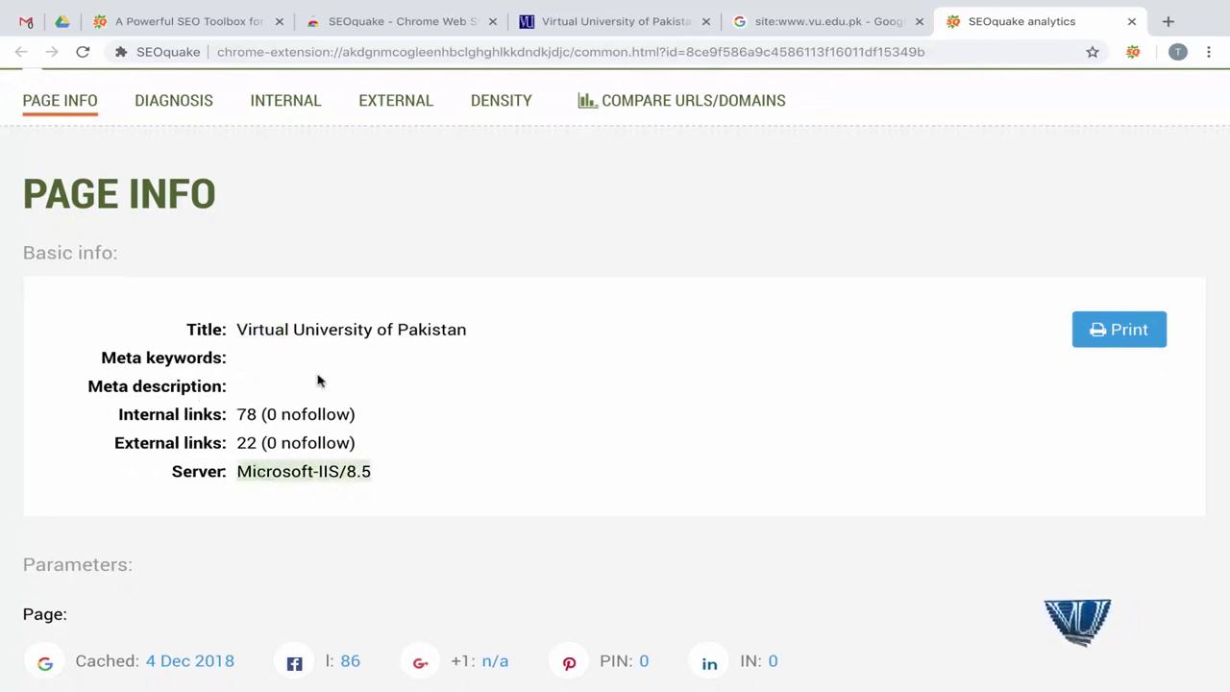
{"action": "left_click", "coordinate": [200, 329]}
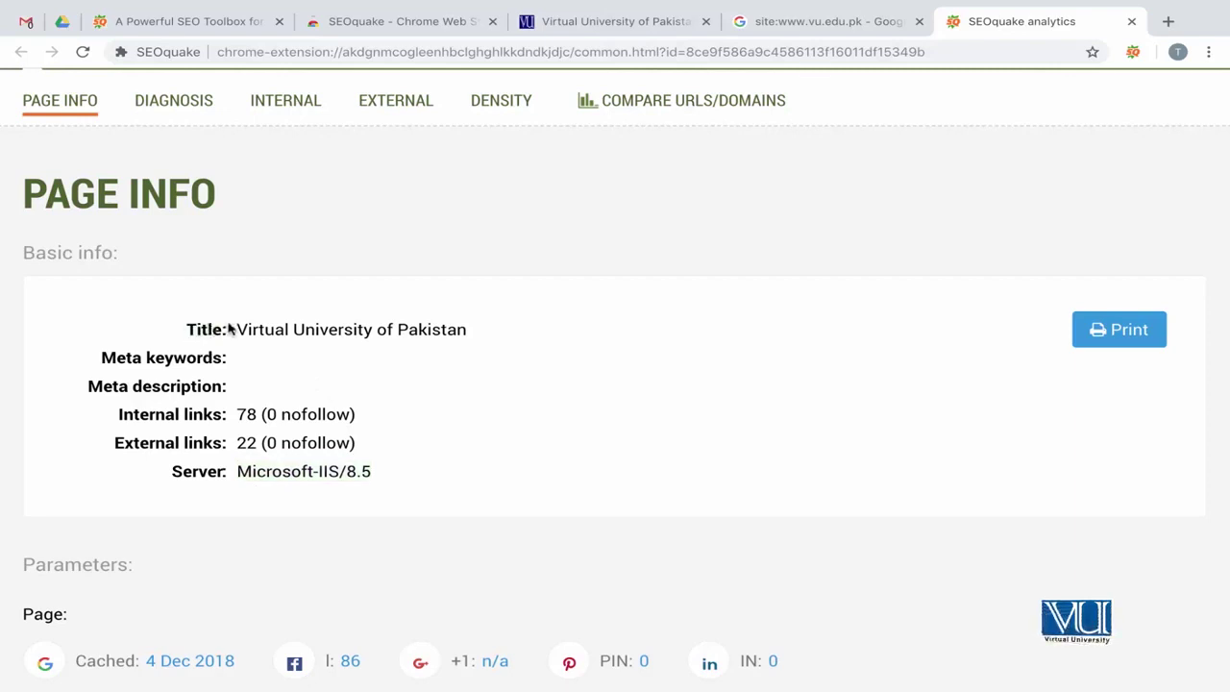
{"action": "left_click_drag", "start_coordinate": [243, 327], "coordinate": [483, 332]}
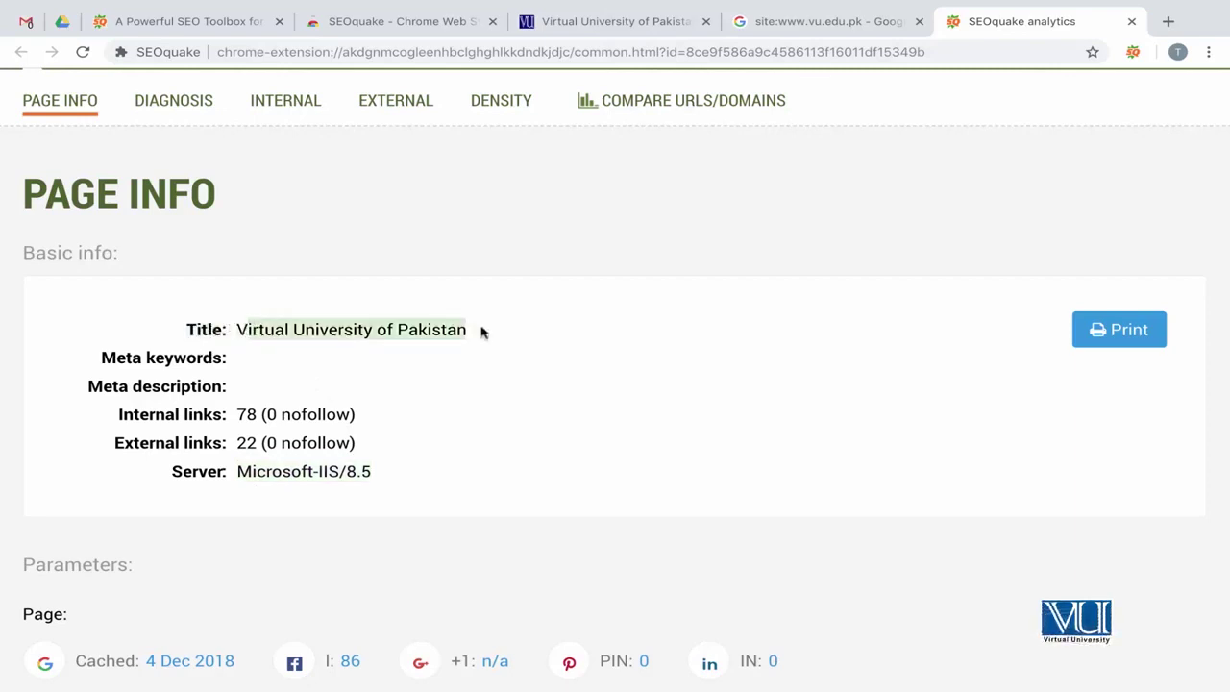
{"action": "left_click", "coordinate": [483, 330]}
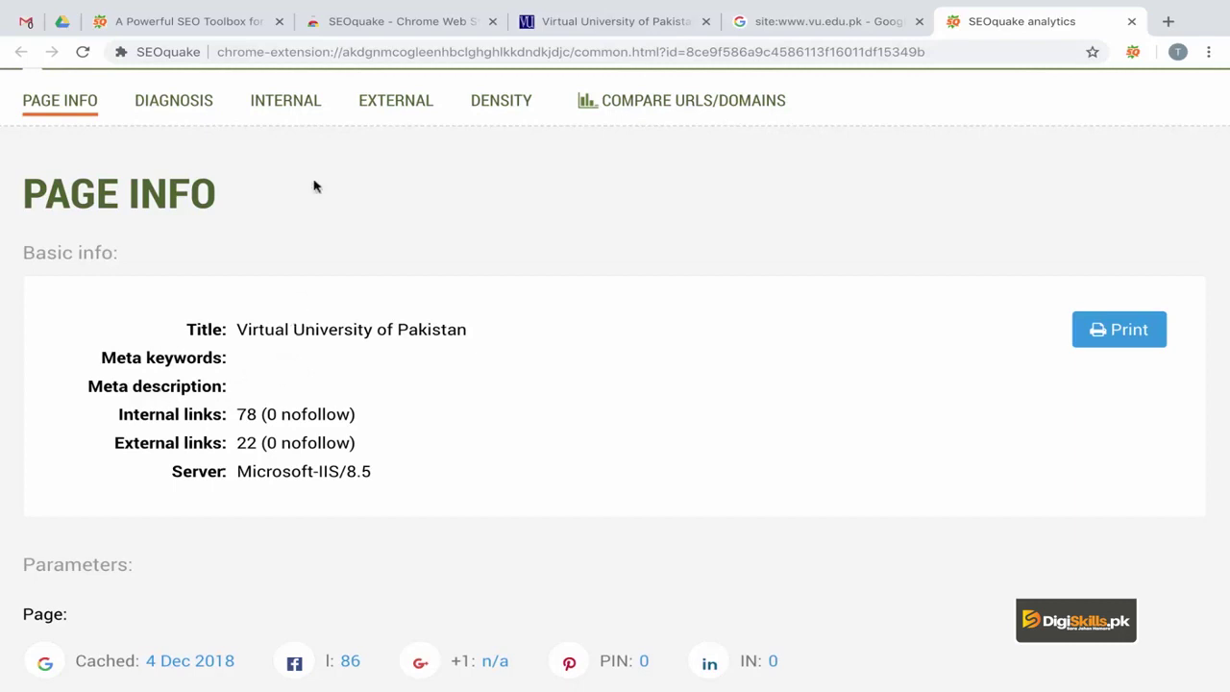
{"action": "left_click", "coordinate": [599, 29]}
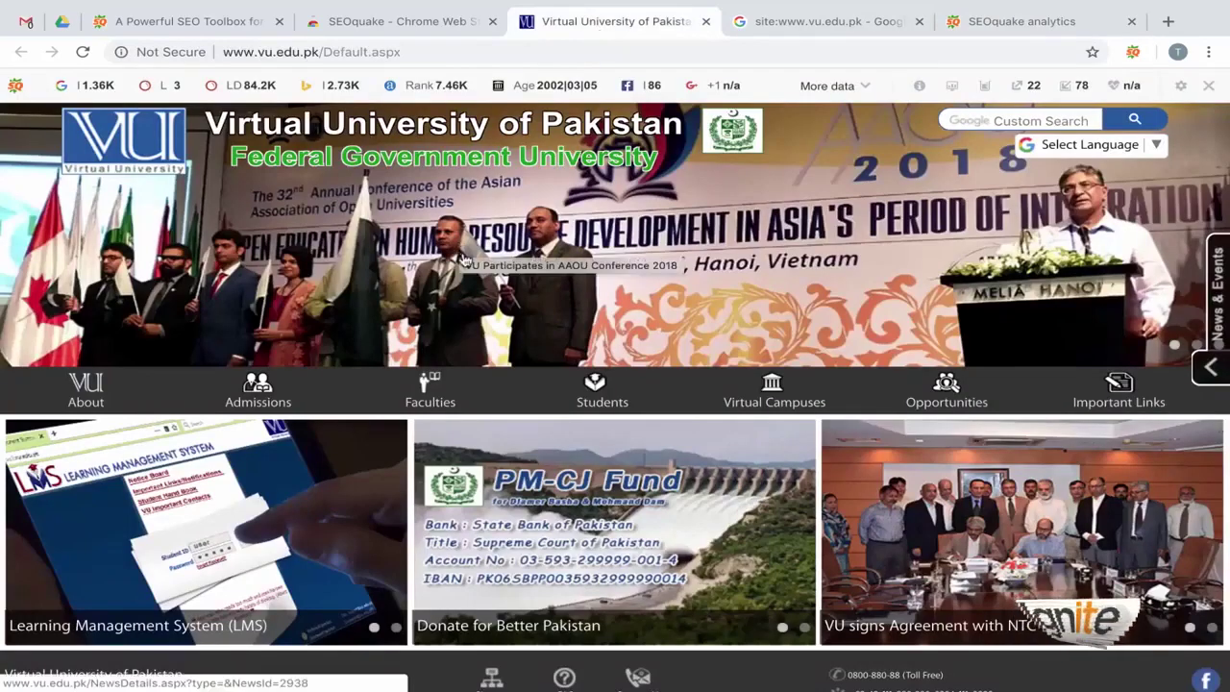
View the homepage's HTML source with Ctrl+U, highlight its <title> tag, then return to the SEOquake report.
{"action": "key", "text": "ctrl+u"}
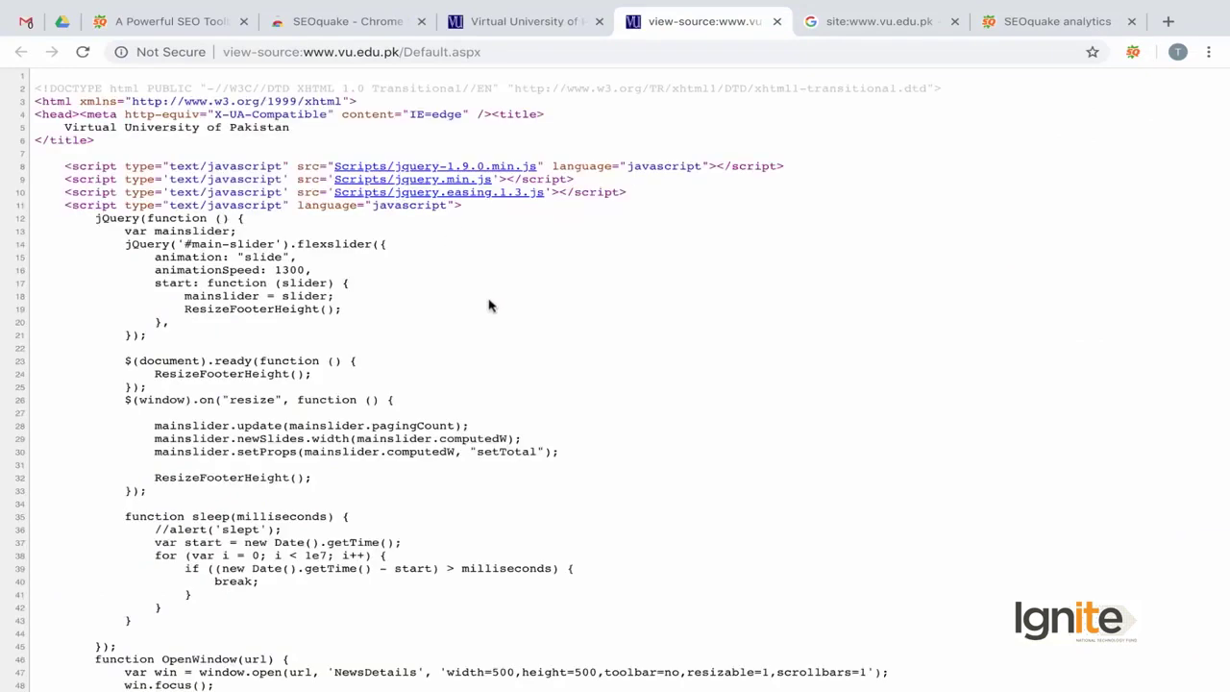
{"action": "scroll", "coordinate": [538, 337], "scroll_direction": "down", "scroll_amount": 3}
{"action": "scroll", "coordinate": [617, 378], "scroll_direction": "up", "scroll_amount": 3}
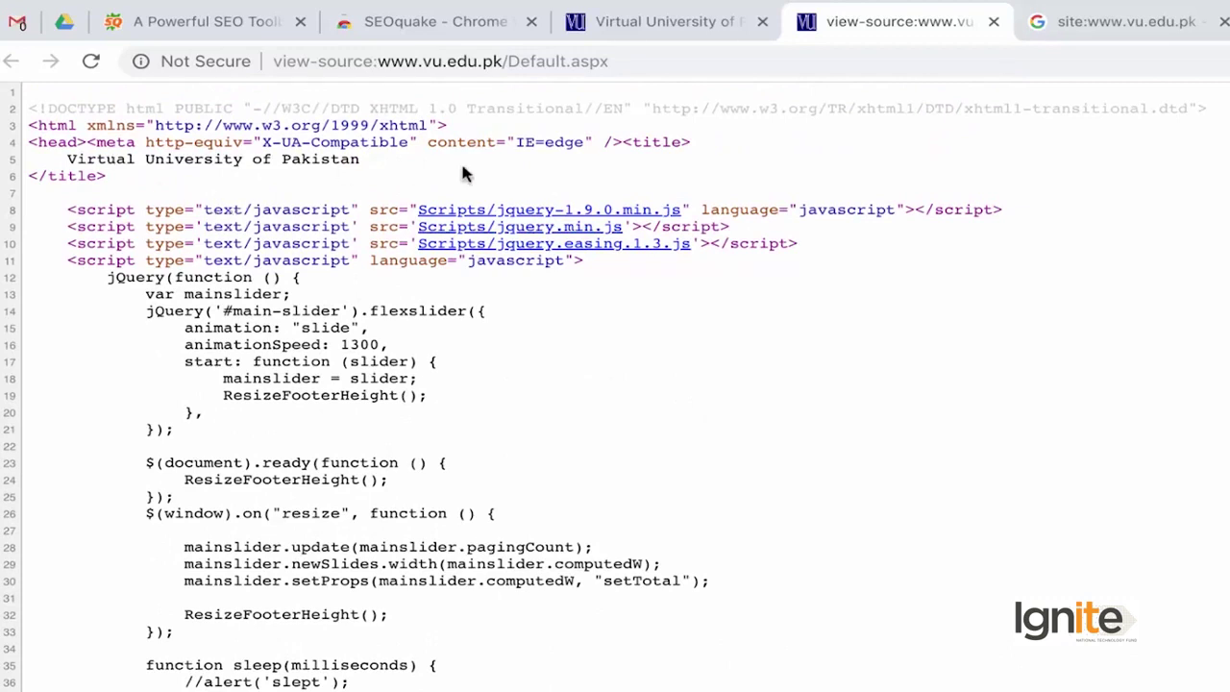
{"action": "mouse_move", "coordinate": [622, 141]}
{"action": "left_mouse_down"}
{"action": "mouse_move", "coordinate": [561, 188]}
{"action": "mouse_move", "coordinate": [122, 171]}
{"action": "left_mouse_up"}
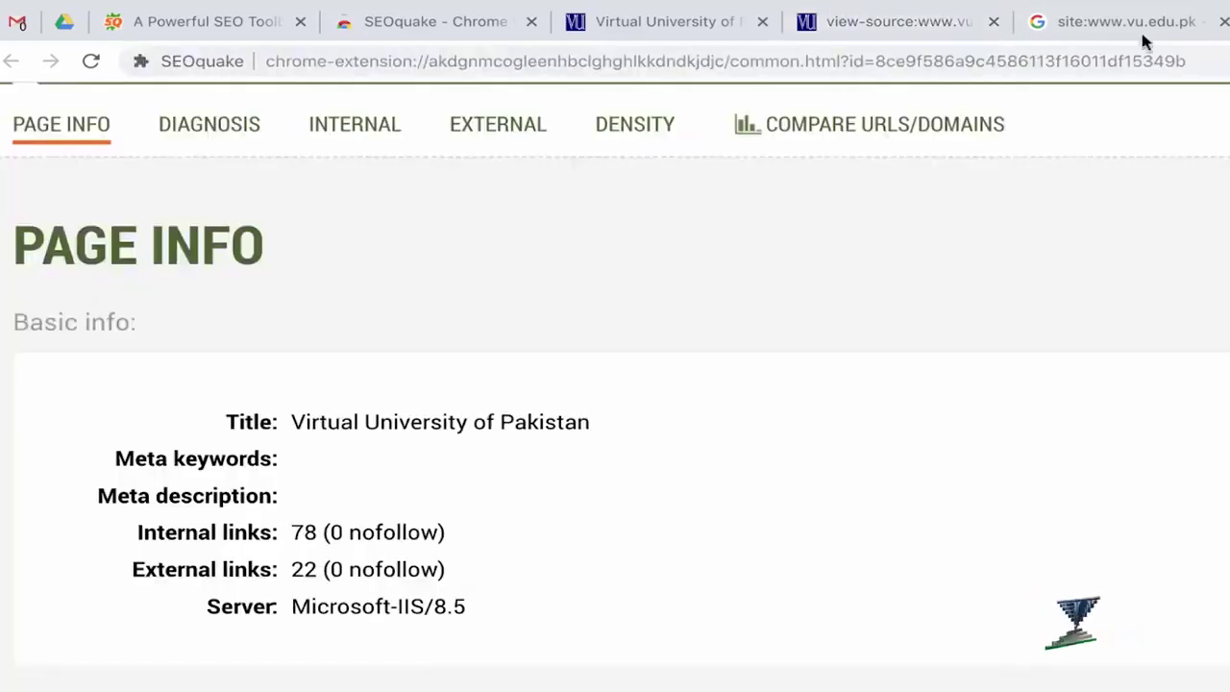
{"action": "left_click", "coordinate": [892, 23]}
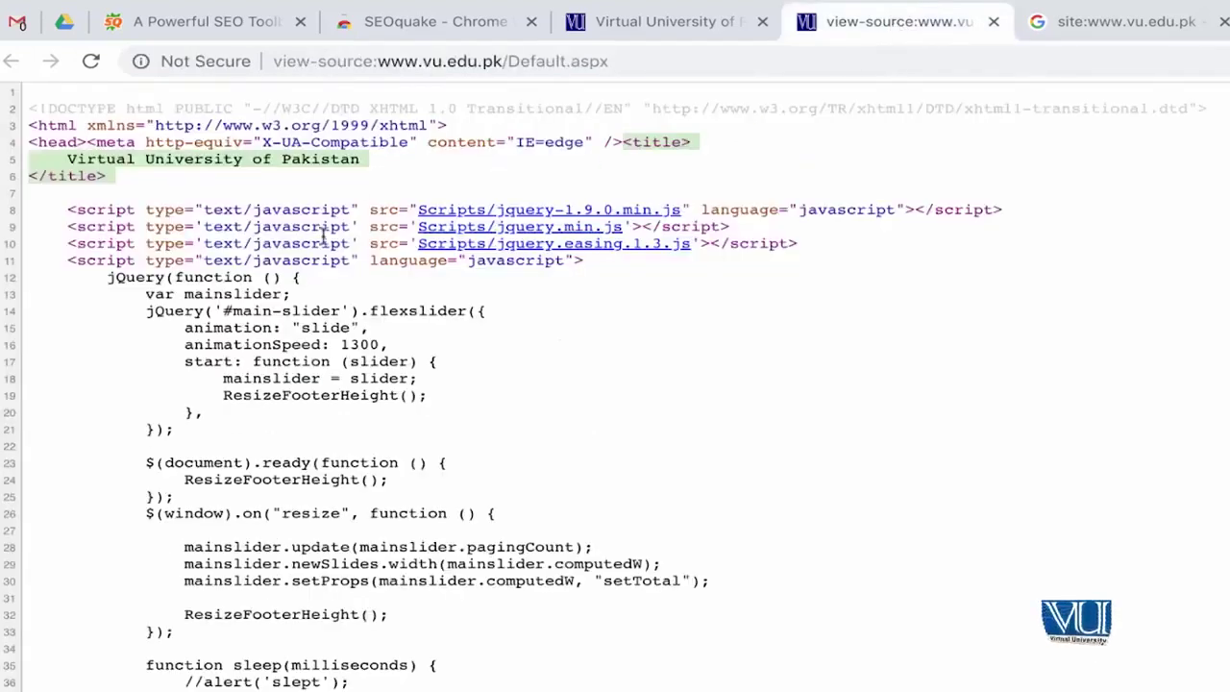
{"action": "scroll", "coordinate": [327, 307], "scroll_direction": "down", "scroll_amount": 5}
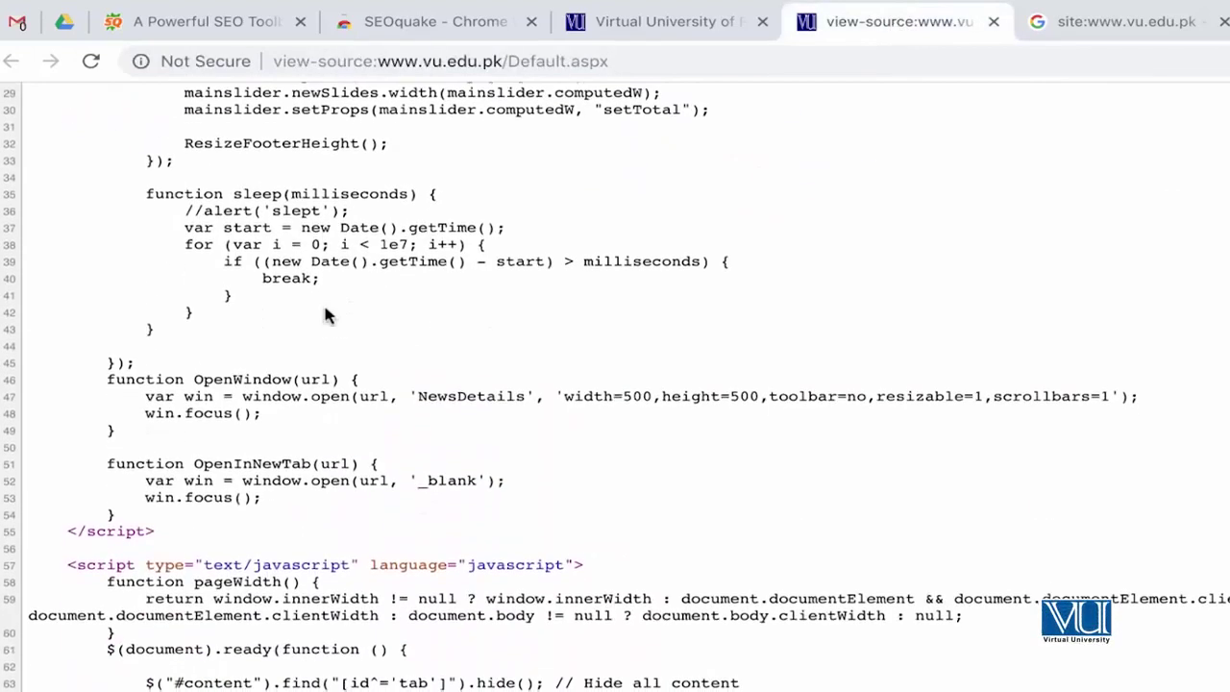
{"action": "scroll", "coordinate": [327, 307], "scroll_direction": "down", "scroll_amount": 2}
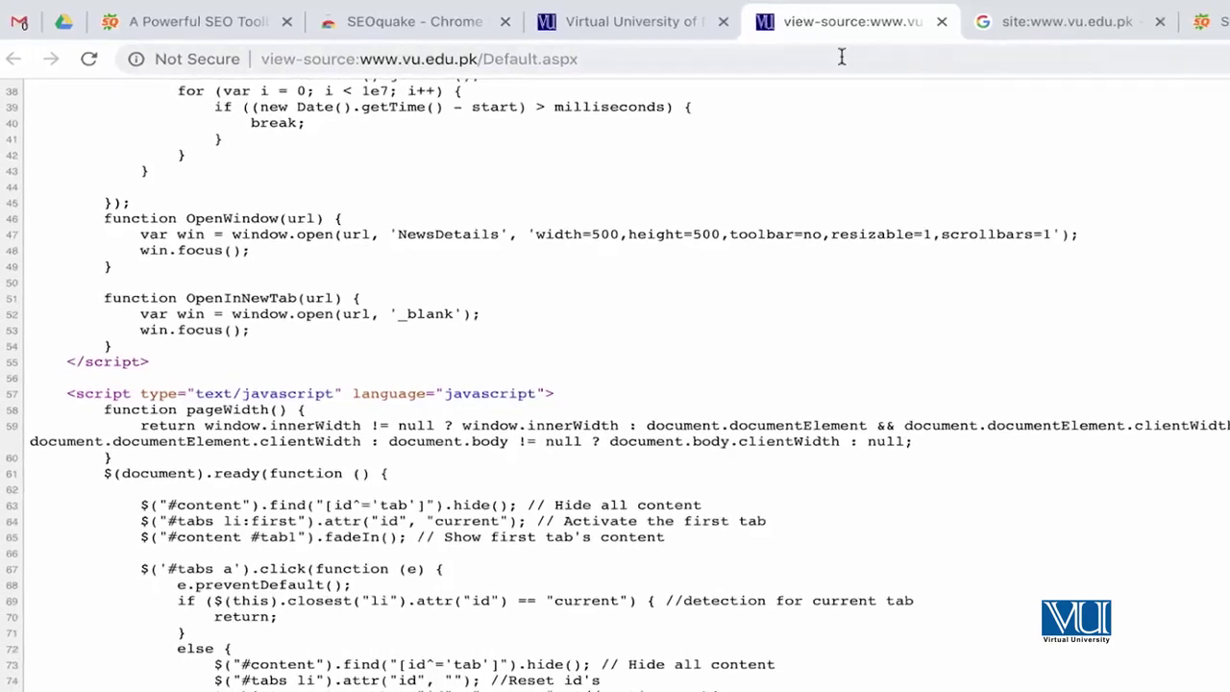
{"action": "left_click", "coordinate": [1022, 23]}
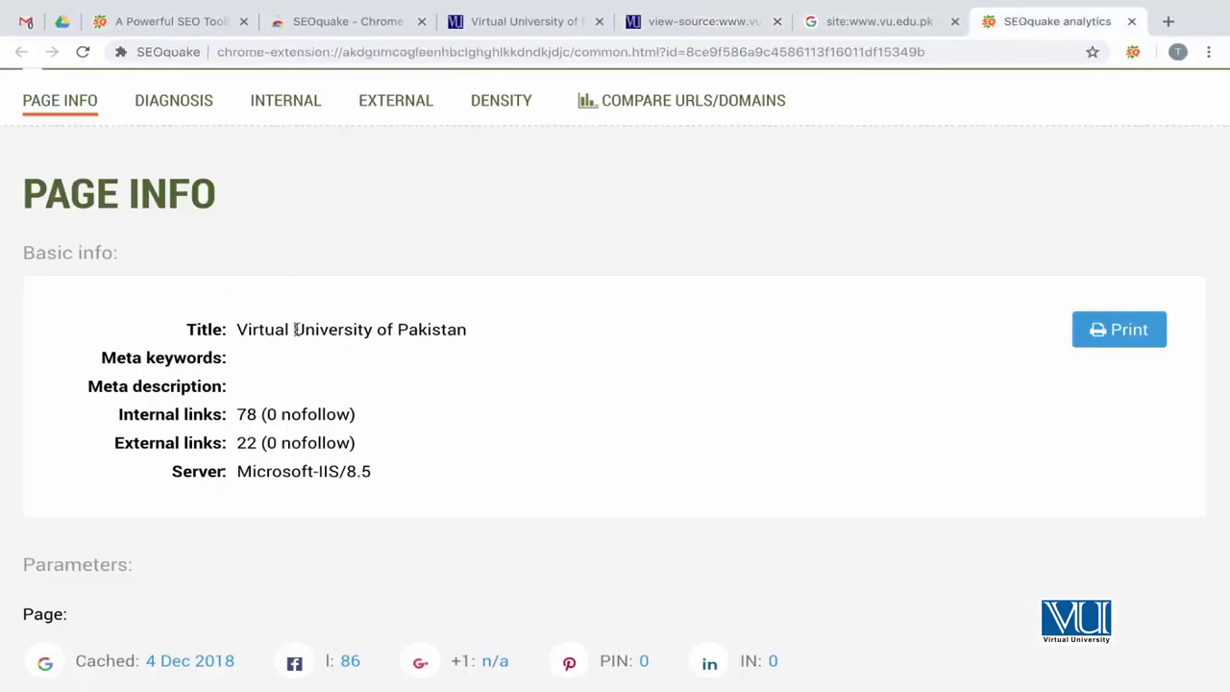
Scroll the Page Info report to Parameters, showing Google cache 4 Dec 2018 and domain age 2002|03|05.
{"action": "scroll", "coordinate": [391, 356], "scroll_direction": "down", "scroll_amount": 2}
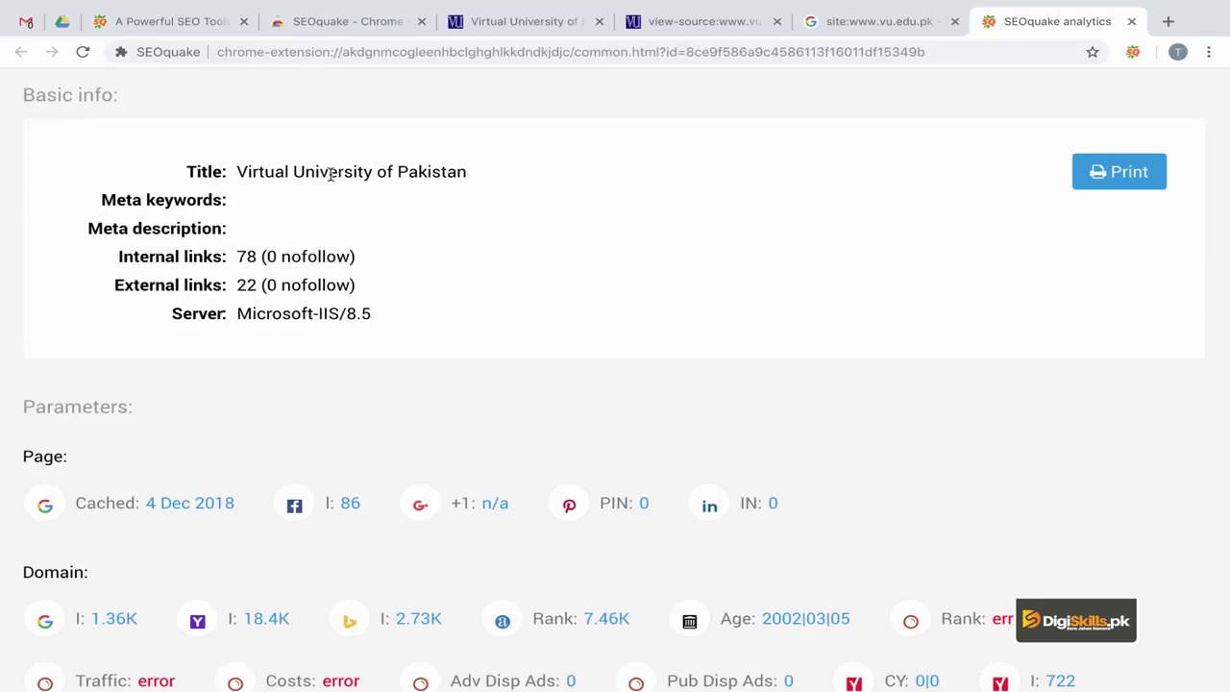
{"action": "scroll", "coordinate": [443, 308], "scroll_direction": "down", "scroll_amount": 1}
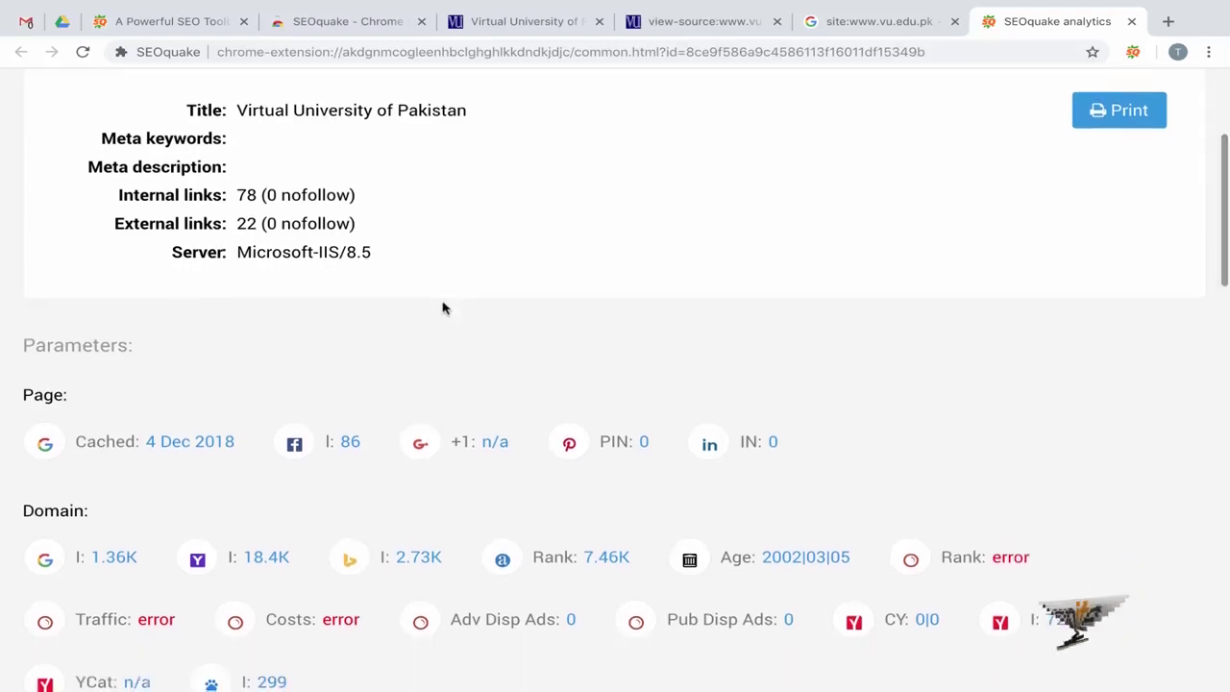
{"action": "scroll", "coordinate": [442, 308], "scroll_direction": "down", "scroll_amount": 1}
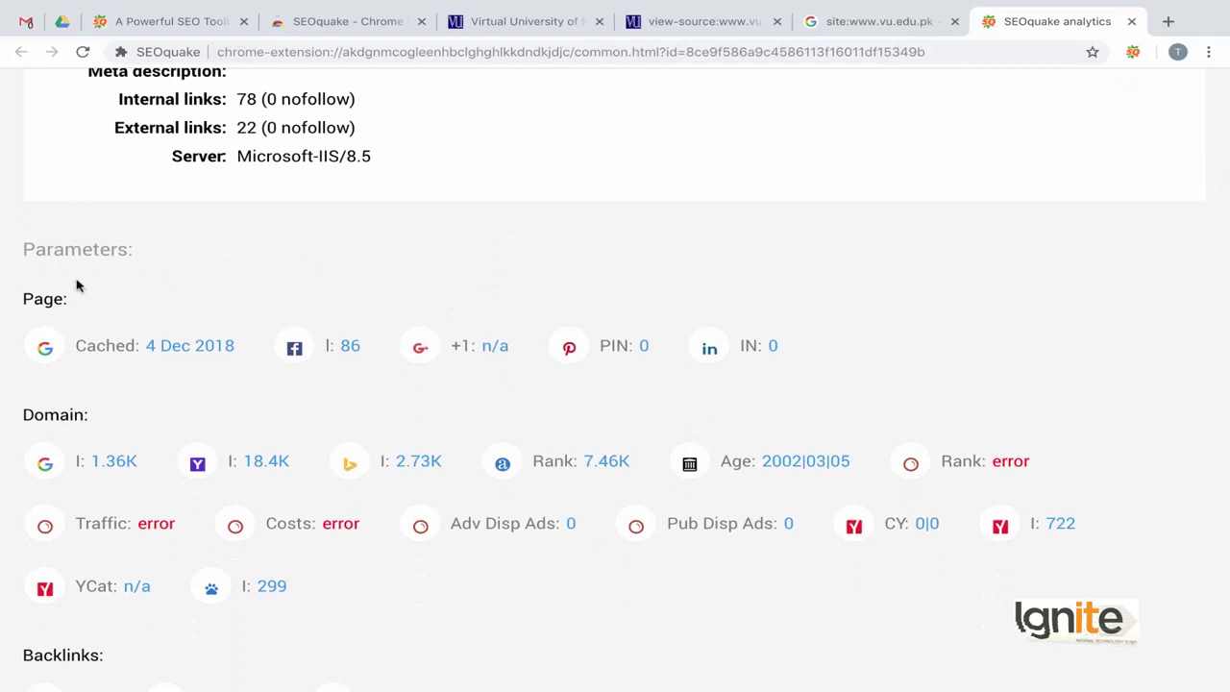
{"action": "scroll", "coordinate": [77, 284], "scroll_direction": "down", "scroll_amount": 1}
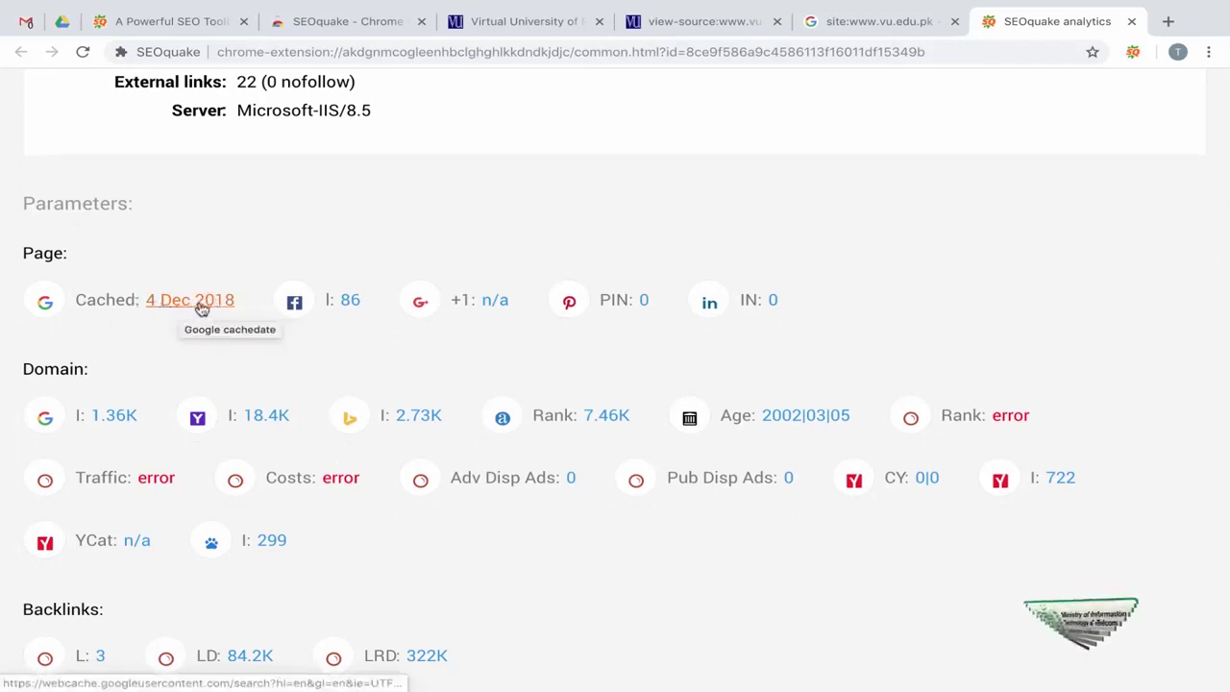
{"action": "left_click", "coordinate": [202, 306]}
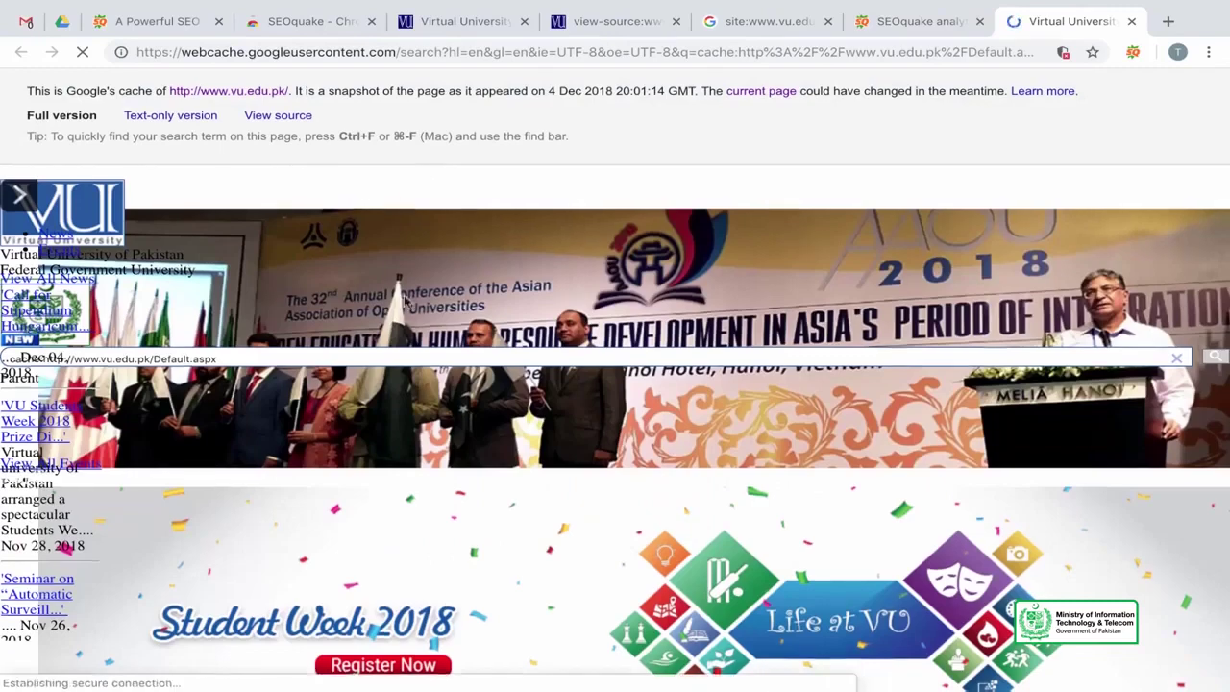
{"action": "scroll", "coordinate": [406, 304], "scroll_direction": "down", "scroll_amount": 2}
{"action": "scroll", "coordinate": [407, 304], "scroll_direction": "down", "scroll_amount": 1}
{"action": "scroll", "coordinate": [407, 304], "scroll_direction": "down", "scroll_amount": 4}
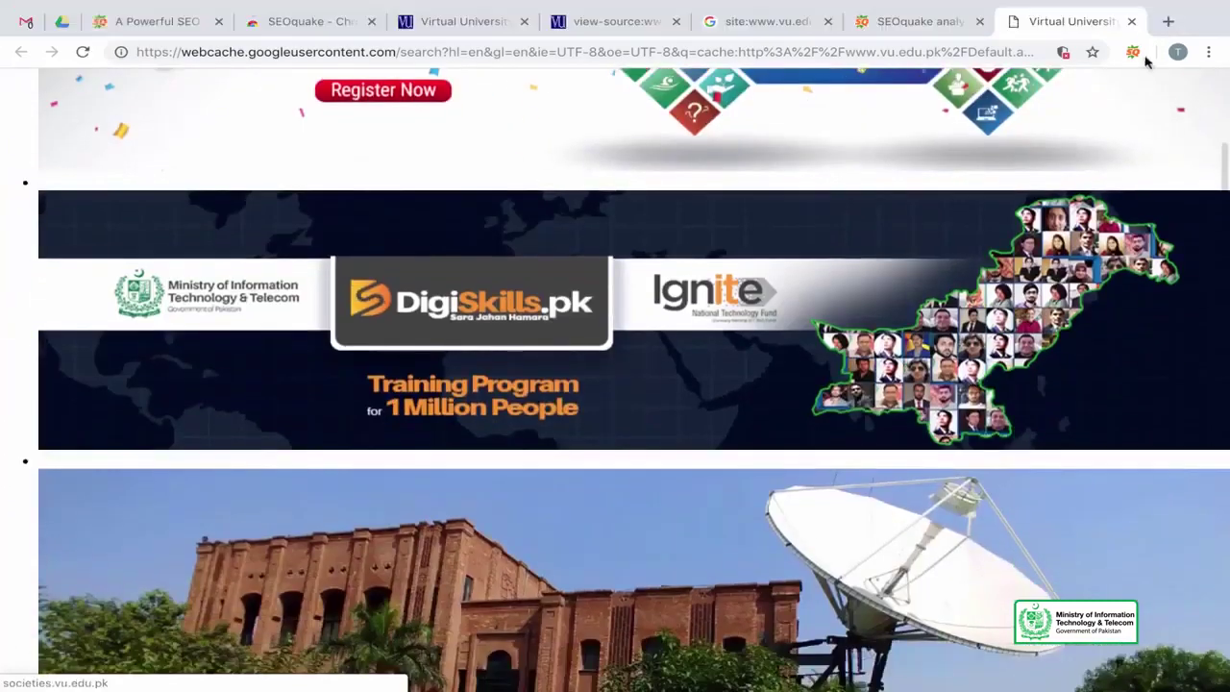
{"action": "left_click", "coordinate": [1131, 21]}
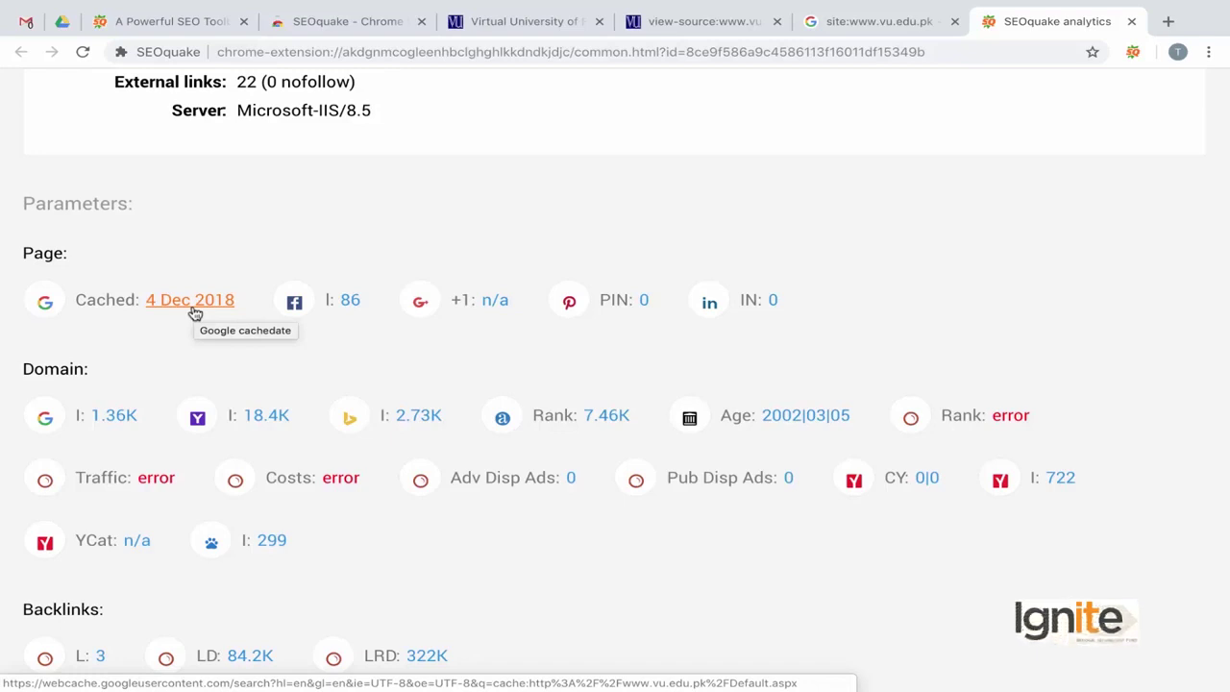
Check exact Domain index counts, then scroll to backlinks (L: 3, LD: 84.2K, LRD: 322K) and Keywords density.
{"action": "left_click", "coordinate": [195, 307]}
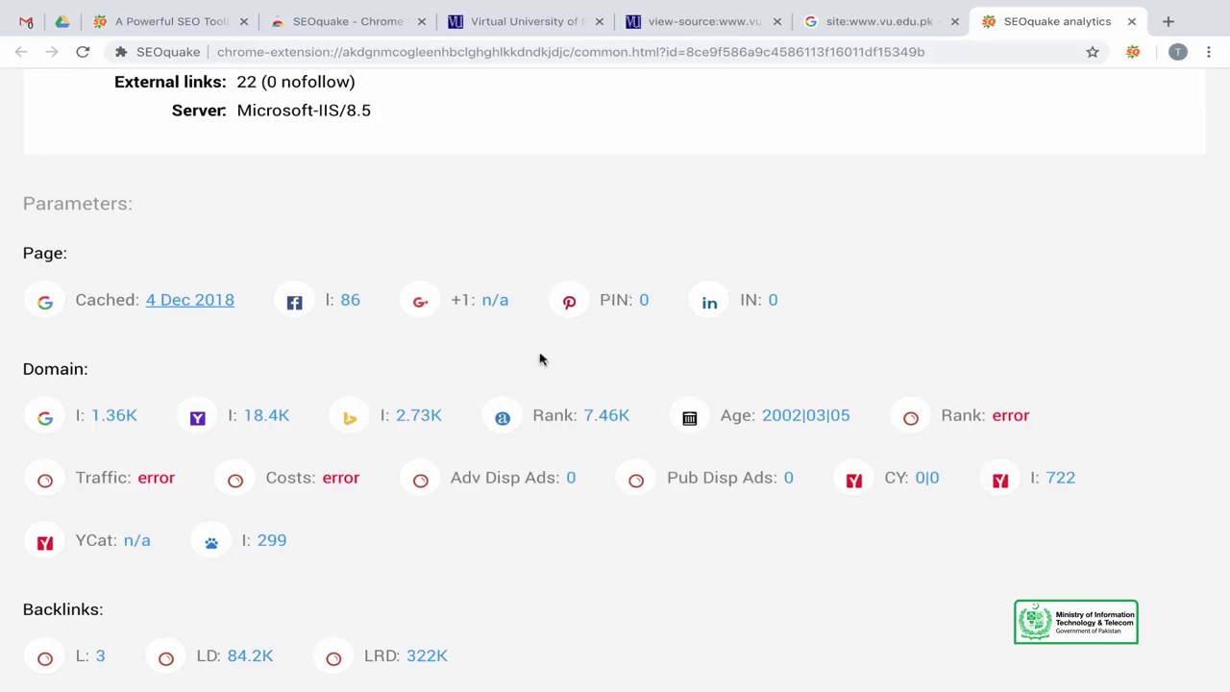
{"action": "scroll", "coordinate": [481, 330], "scroll_direction": "down", "scroll_amount": 1}
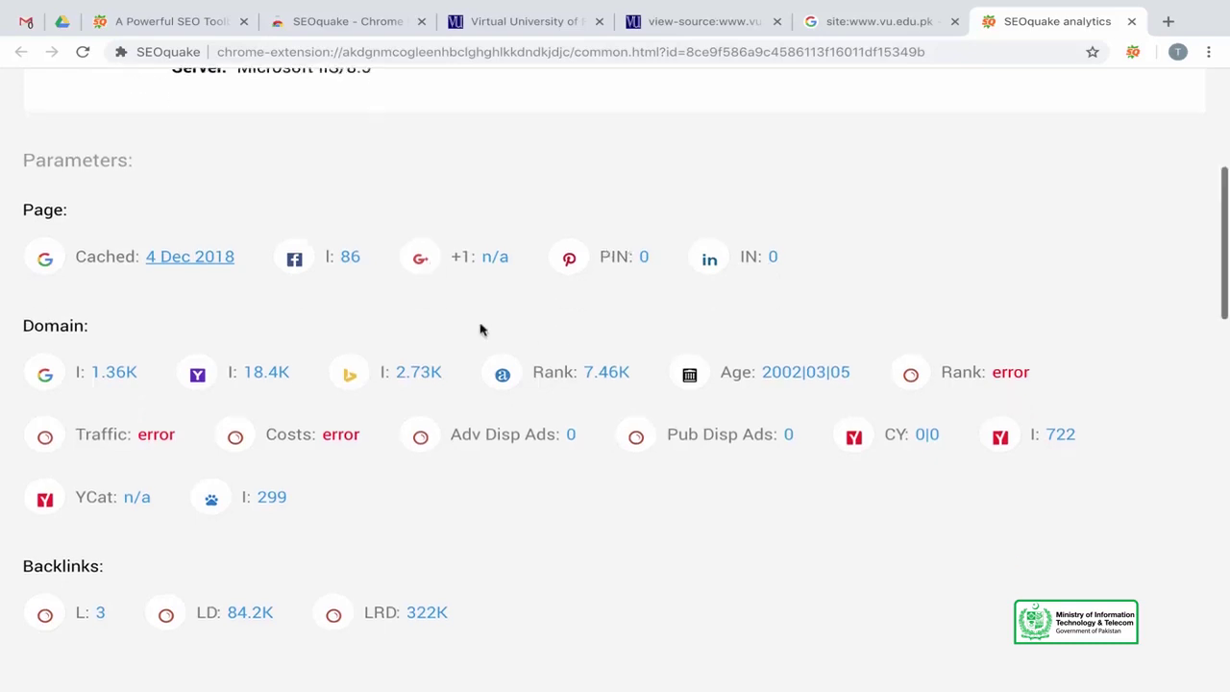
{"action": "scroll", "coordinate": [105, 415], "scroll_direction": "down", "scroll_amount": 2}
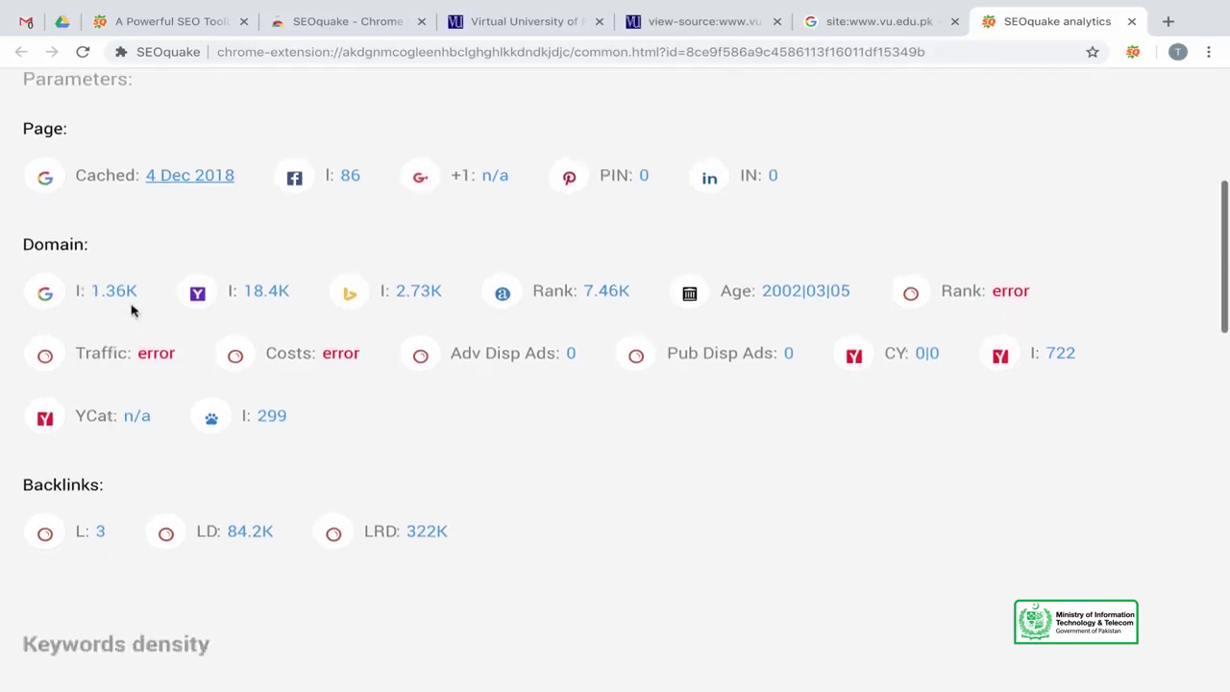
{"action": "mouse_move", "coordinate": [108, 298]}
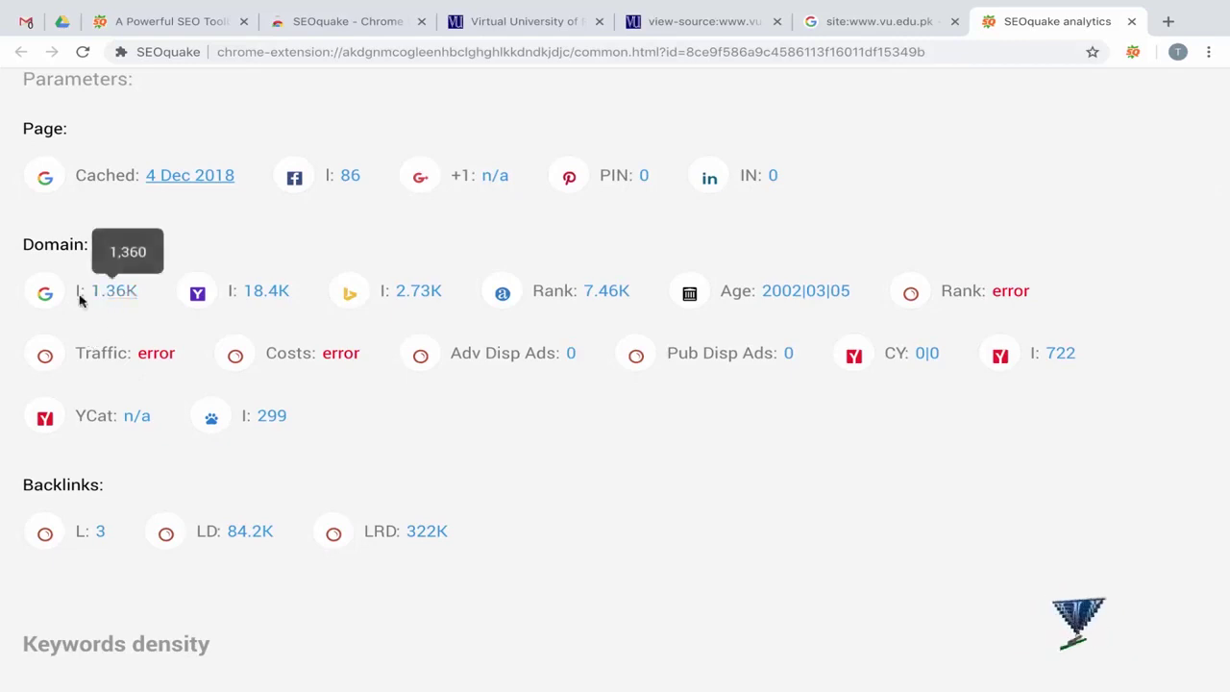
{"action": "mouse_move", "coordinate": [423, 306]}
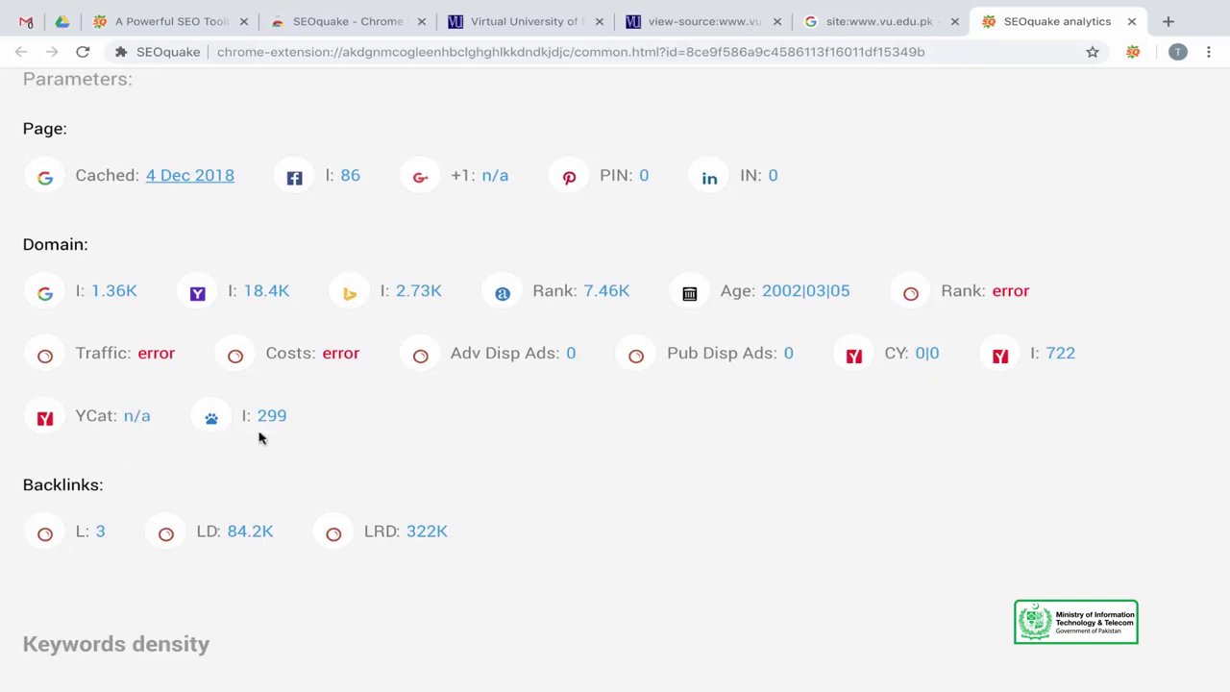
{"action": "scroll", "coordinate": [253, 500], "scroll_direction": "down", "scroll_amount": 2}
{"action": "scroll", "coordinate": [222, 472], "scroll_direction": "down", "scroll_amount": 1}
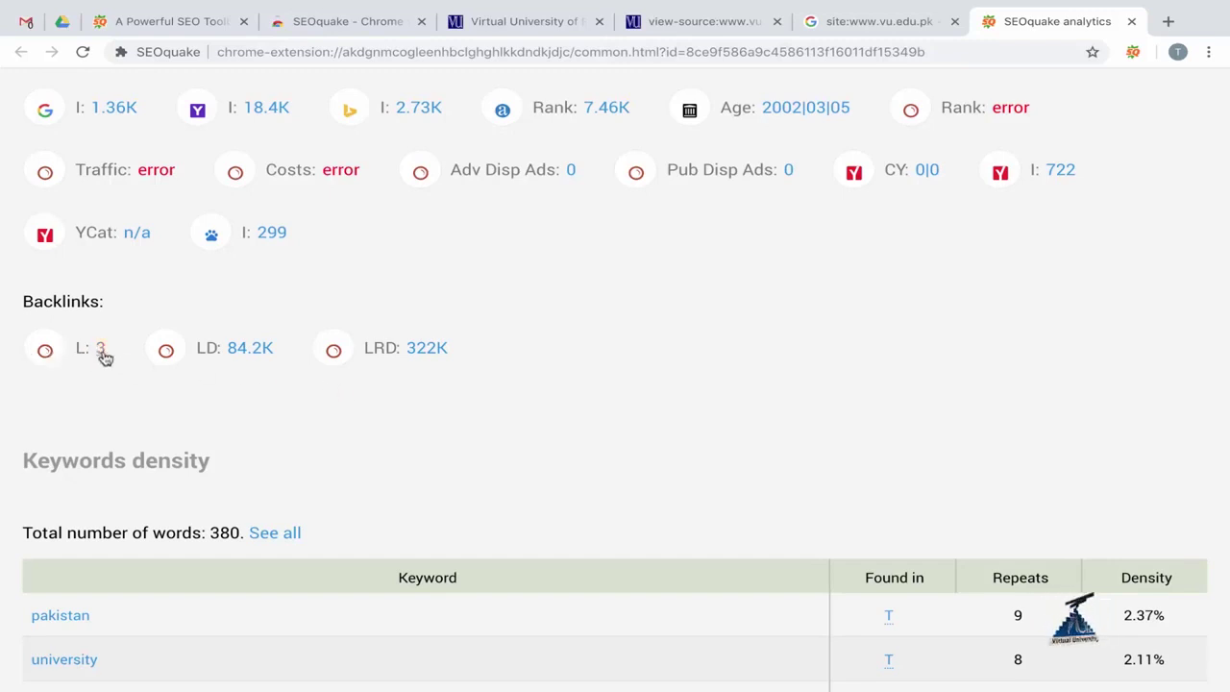
Open SEMrush backlink reports for the 3 backlinks and 322K LRD values, then return to SEOquake.
{"action": "left_click", "coordinate": [98, 356]}
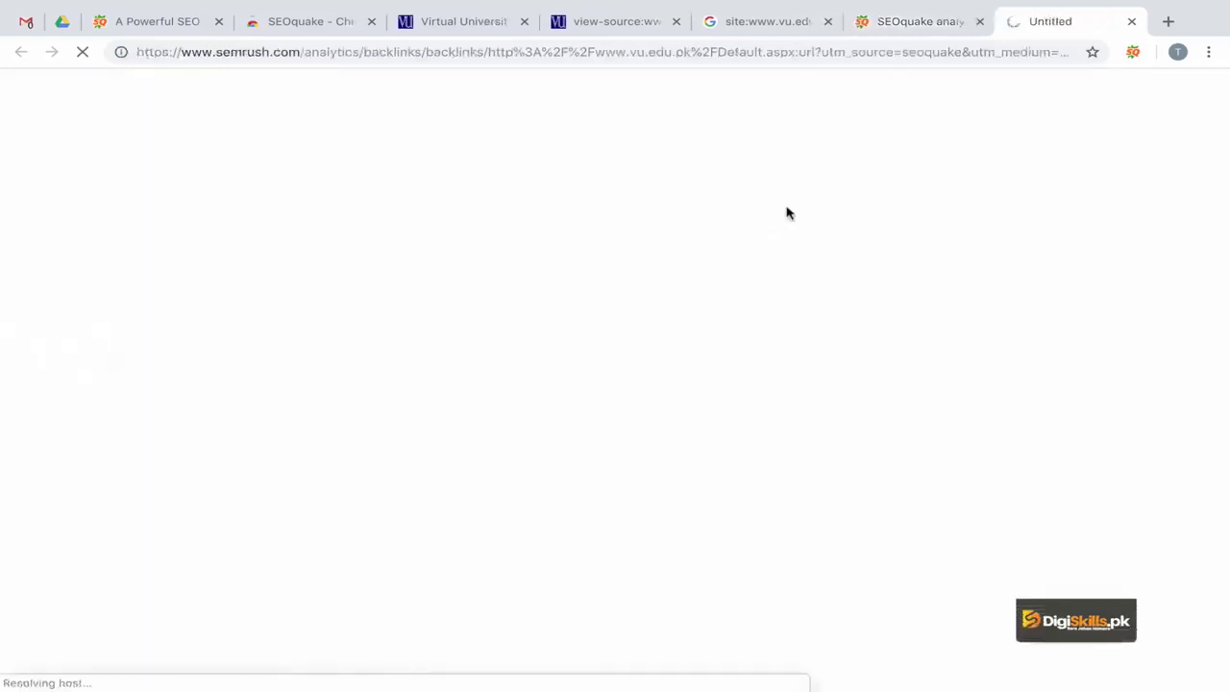
{"action": "left_click", "coordinate": [904, 32]}
{"action": "left_click", "coordinate": [427, 348]}
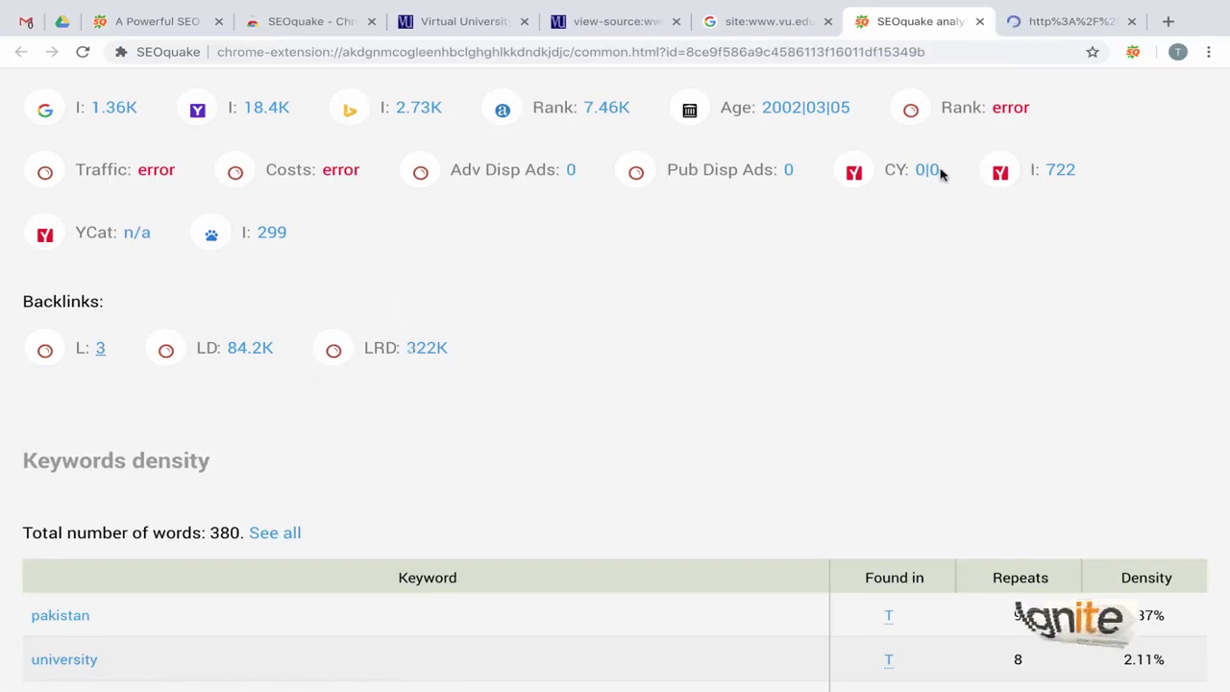
{"action": "left_click", "coordinate": [1071, 32]}
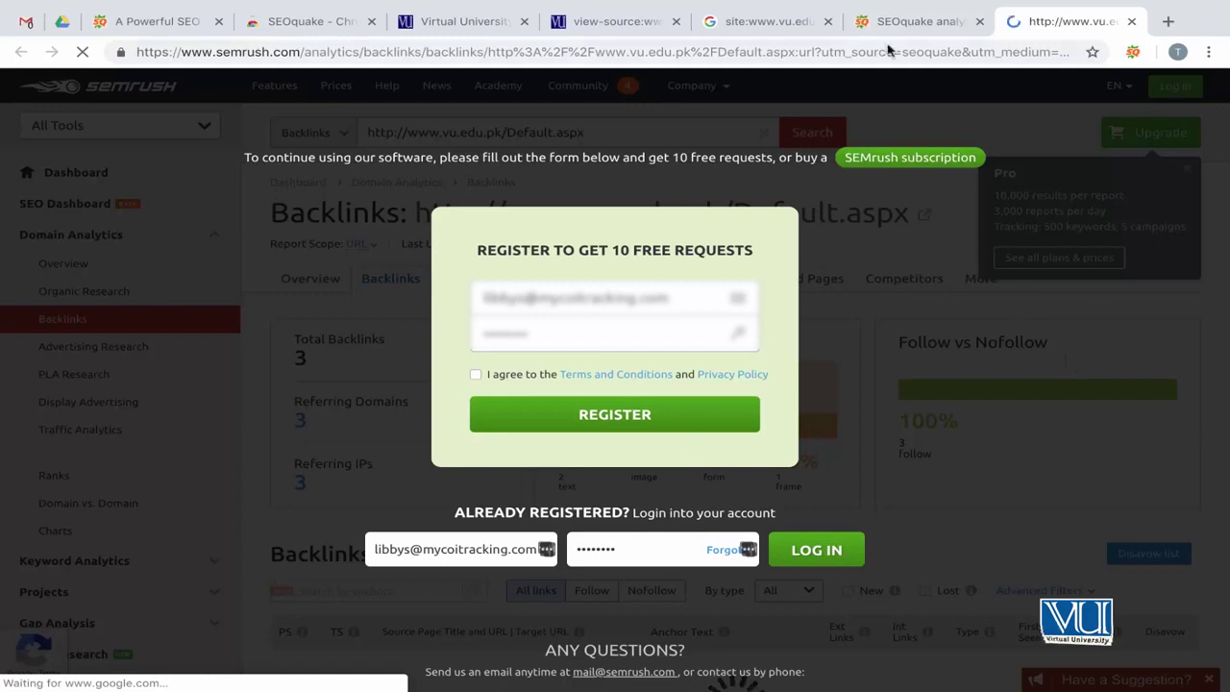
{"action": "left_click", "coordinate": [906, 21]}
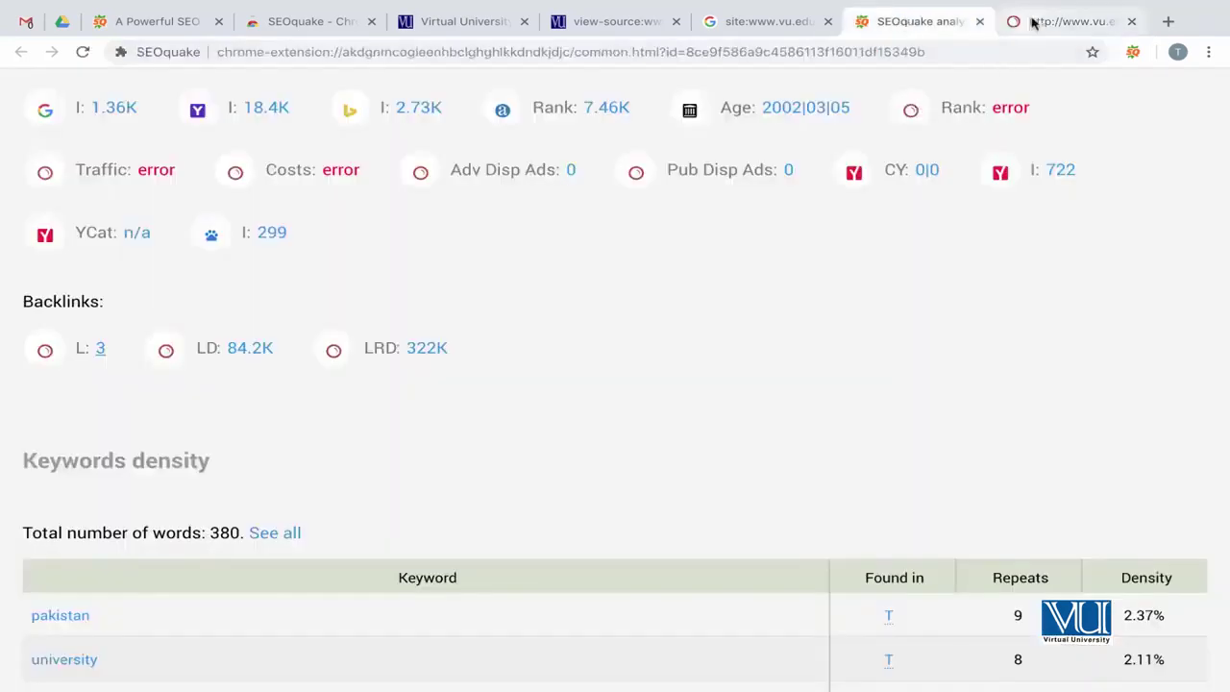
{"action": "scroll", "coordinate": [773, 250], "scroll_direction": "down", "scroll_amount": 4}
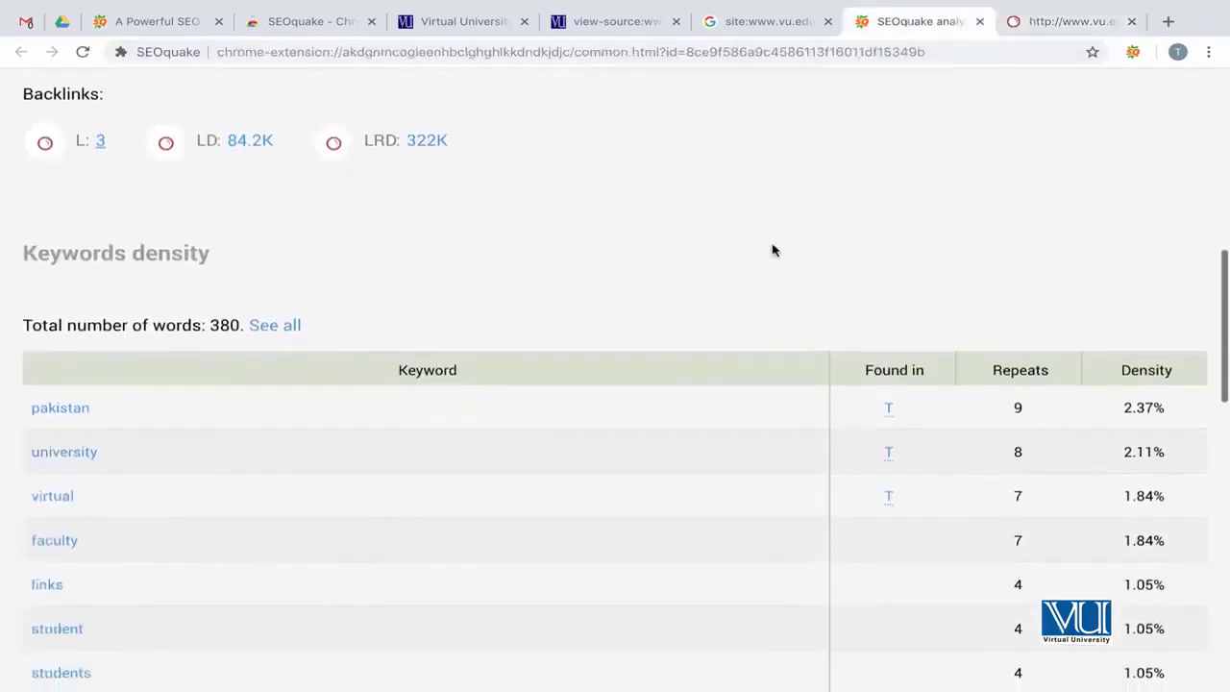
{"action": "scroll", "coordinate": [773, 250], "scroll_direction": "up", "scroll_amount": 5}
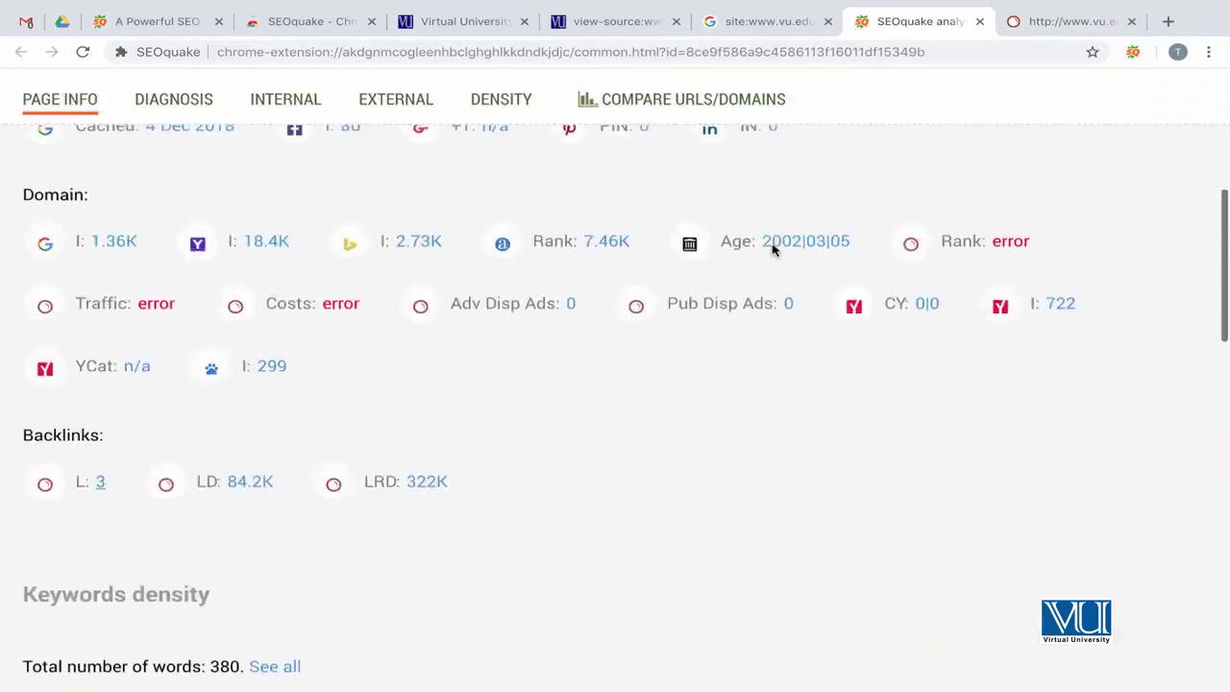
{"action": "scroll", "coordinate": [773, 250], "scroll_direction": "up", "scroll_amount": 2}
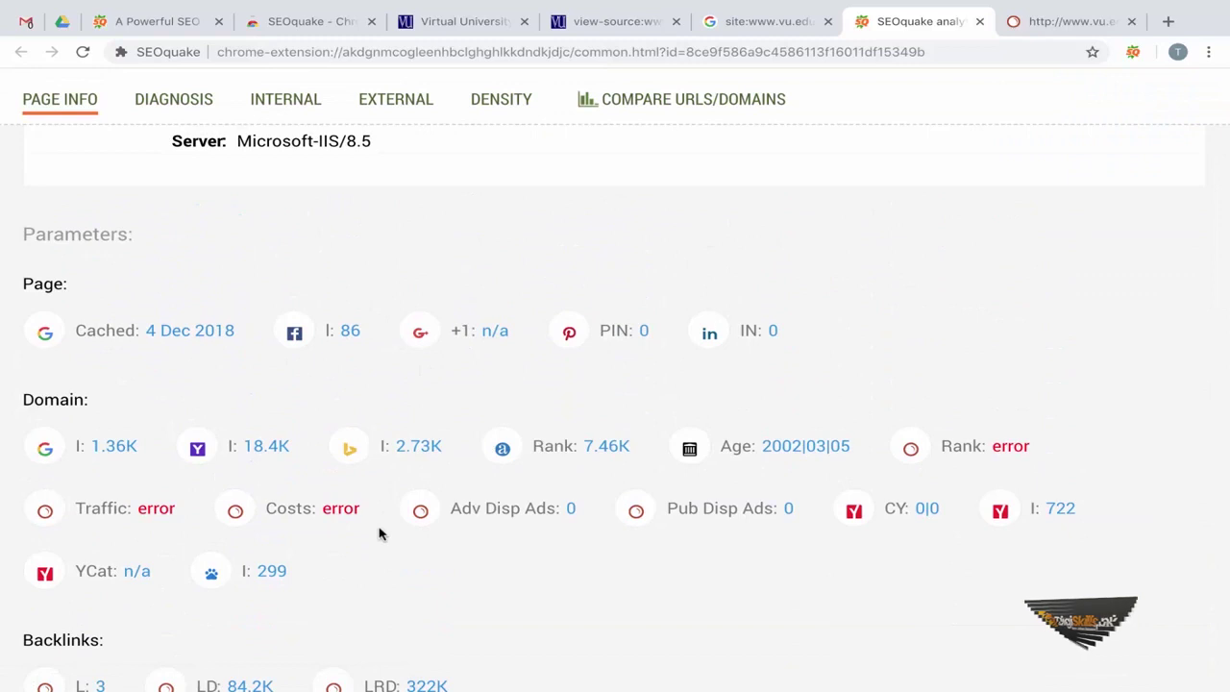
{"action": "scroll", "coordinate": [380, 533], "scroll_direction": "down", "scroll_amount": 2}
{"action": "scroll", "coordinate": [380, 534], "scroll_direction": "down", "scroll_amount": 1}
{"action": "scroll", "coordinate": [380, 534], "scroll_direction": "down", "scroll_amount": 1}
{"action": "scroll", "coordinate": [380, 534], "scroll_direction": "down", "scroll_amount": 1}
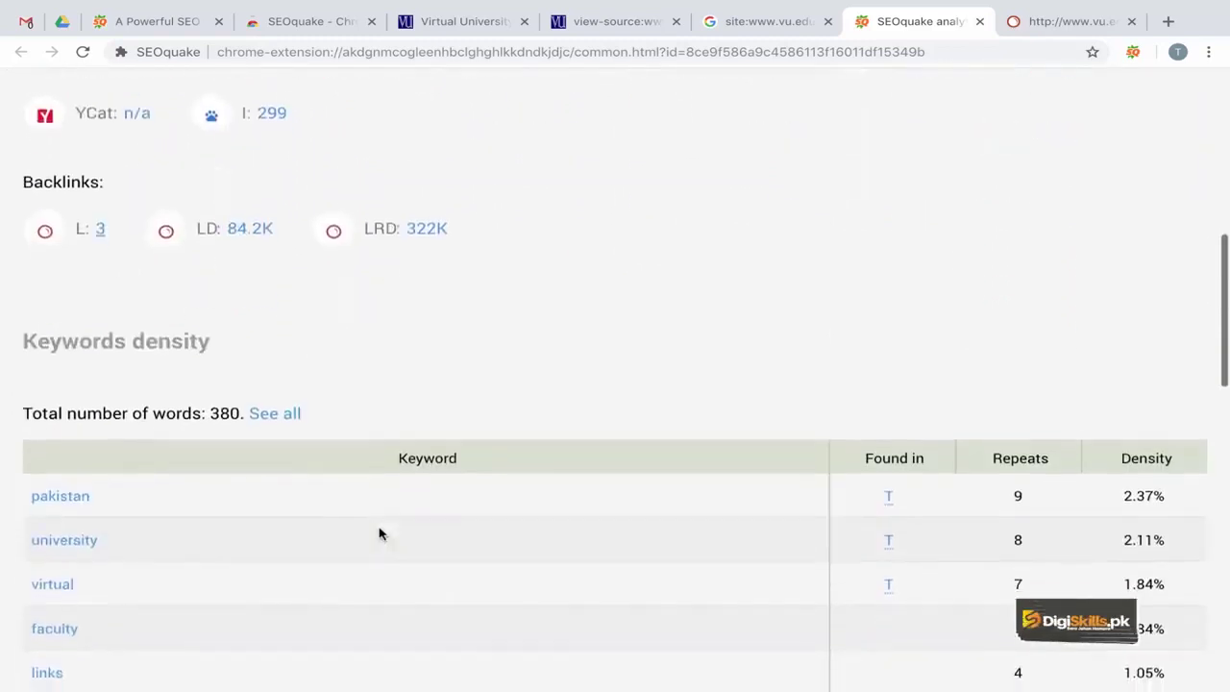
{"action": "scroll", "coordinate": [380, 533], "scroll_direction": "down", "scroll_amount": 1}
{"action": "scroll", "coordinate": [379, 534], "scroll_direction": "down", "scroll_amount": 1}
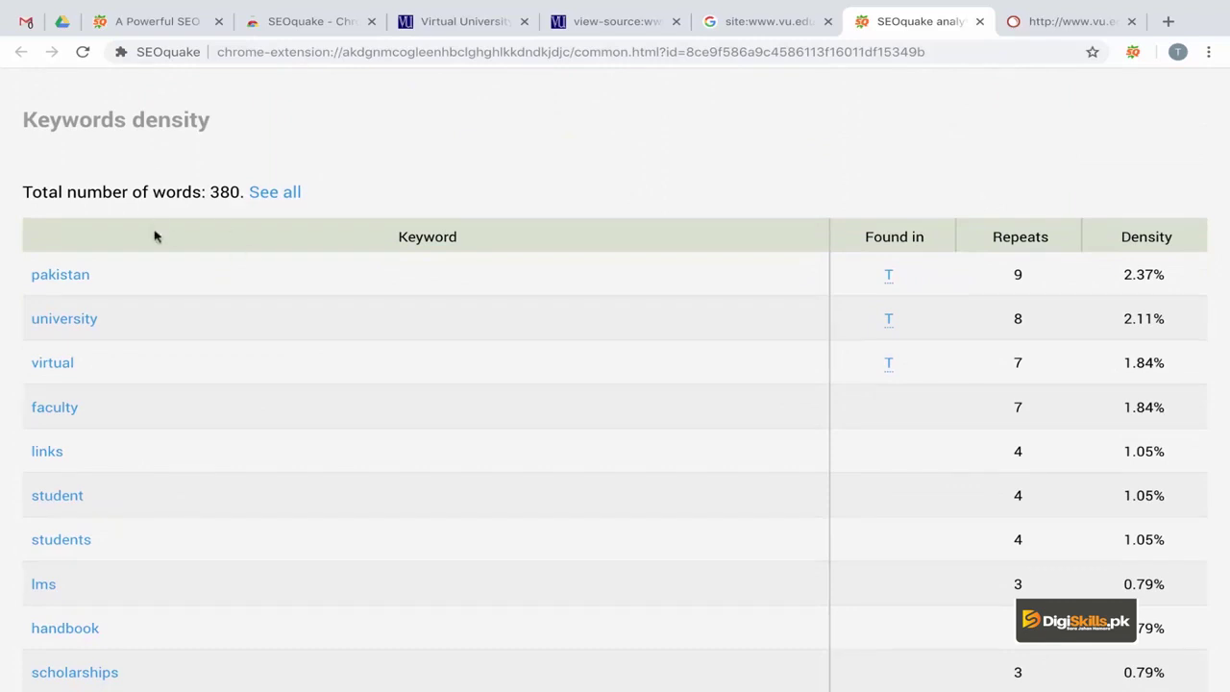
{"action": "scroll", "coordinate": [130, 328], "scroll_direction": "down", "scroll_amount": 1}
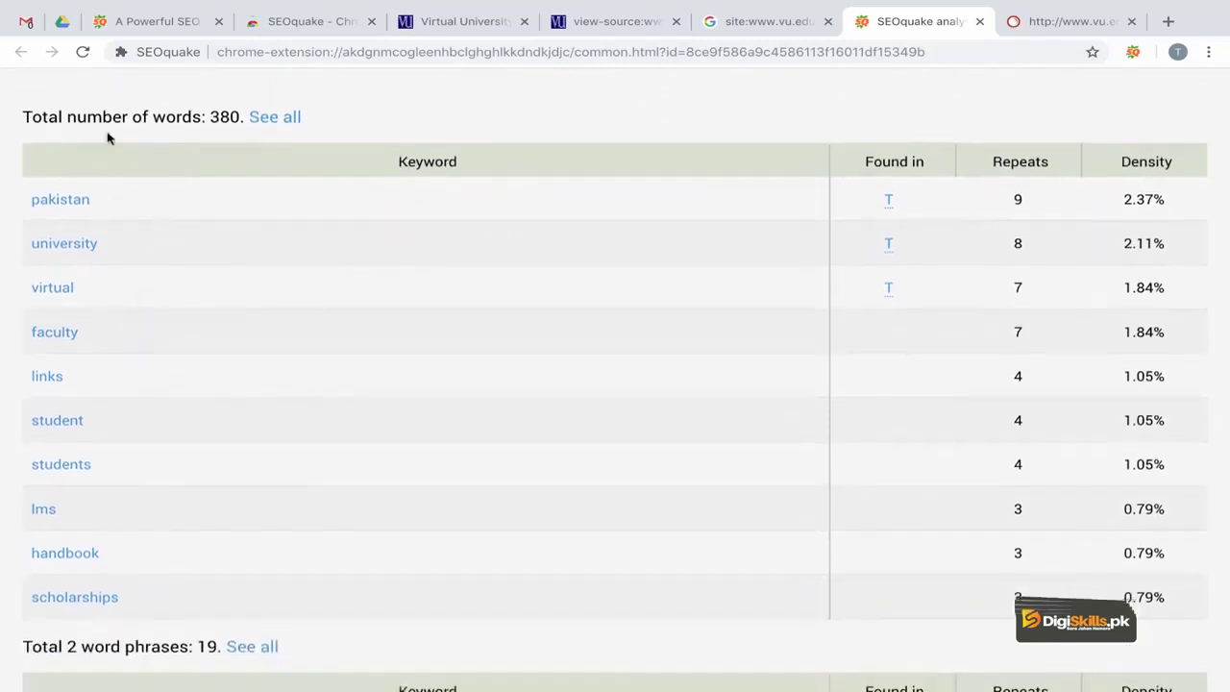
{"action": "scroll", "coordinate": [192, 332], "scroll_direction": "up", "scroll_amount": 1}
{"action": "scroll", "coordinate": [193, 332], "scroll_direction": "up", "scroll_amount": 2}
{"action": "scroll", "coordinate": [192, 332], "scroll_direction": "down", "scroll_amount": 3}
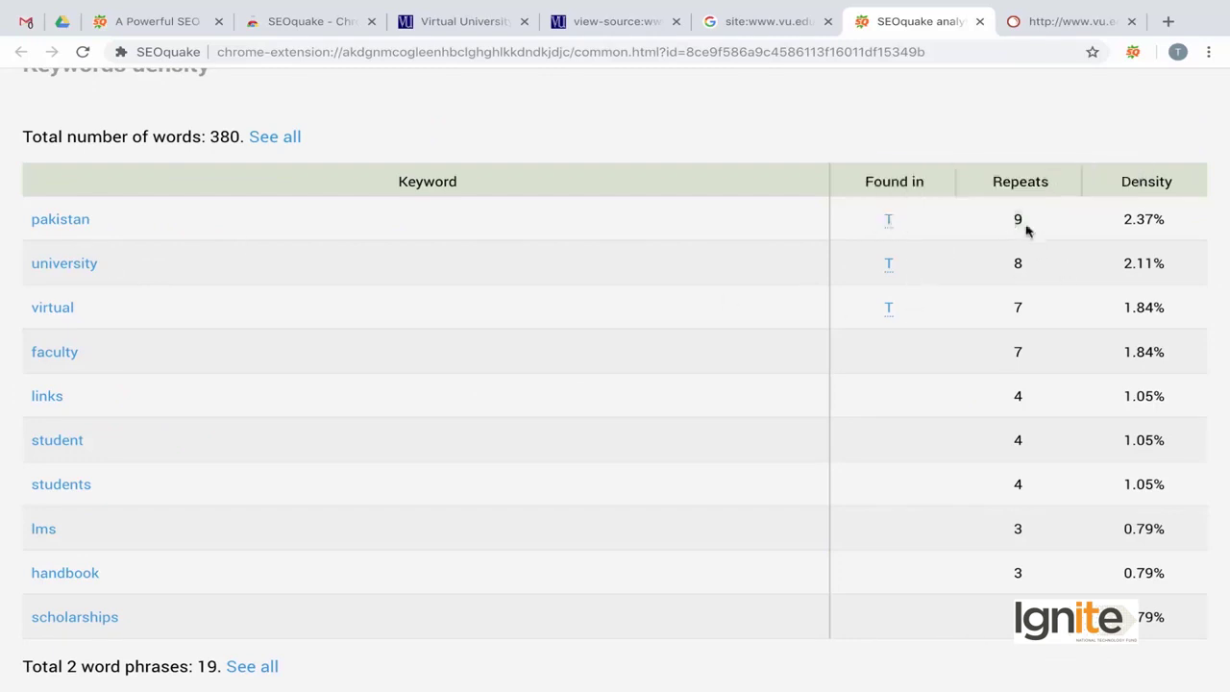
{"action": "double_click", "coordinate": [1131, 220]}
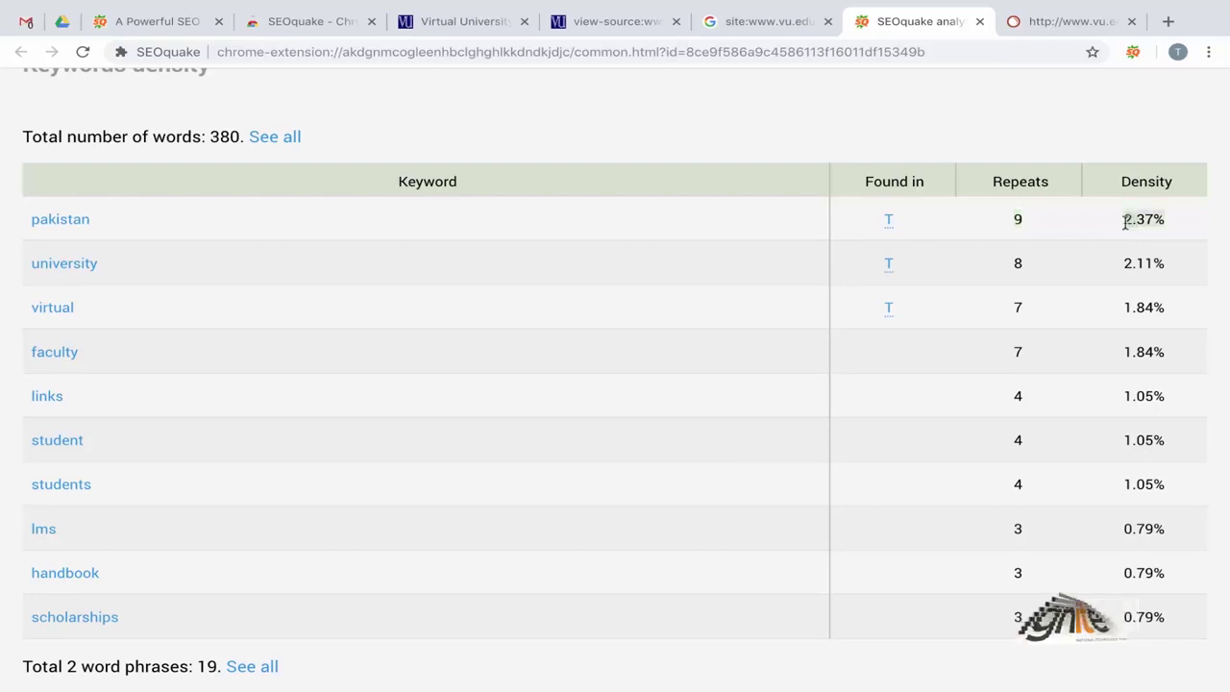
{"action": "left_click", "coordinate": [1125, 225]}
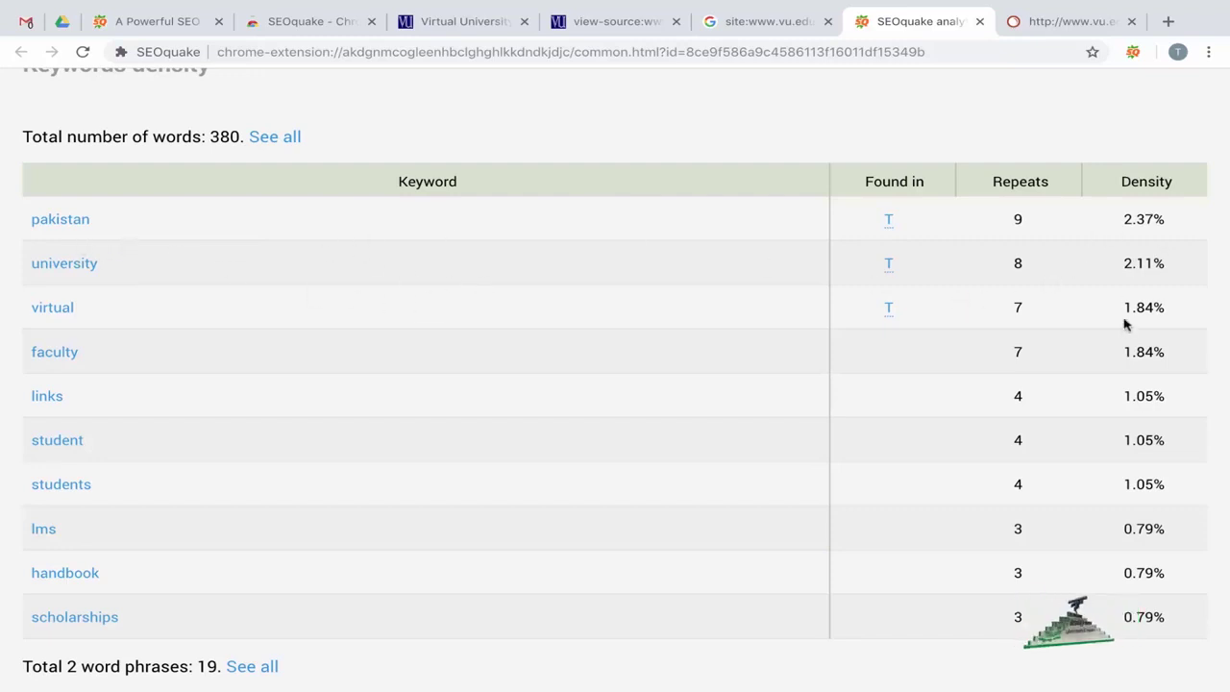
{"action": "scroll", "coordinate": [1125, 330], "scroll_direction": "down", "scroll_amount": 1}
{"action": "scroll", "coordinate": [1125, 330], "scroll_direction": "down", "scroll_amount": 1}
{"action": "scroll", "coordinate": [1125, 329], "scroll_direction": "down", "scroll_amount": 1}
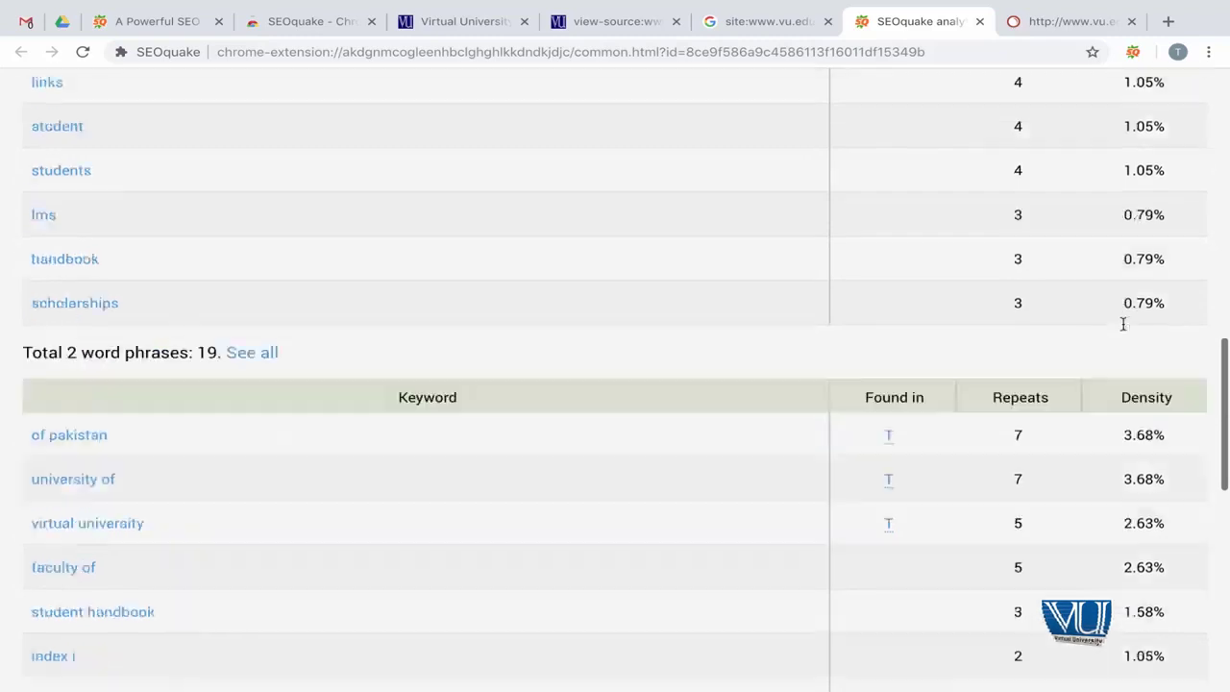
{"action": "scroll", "coordinate": [1125, 330], "scroll_direction": "down", "scroll_amount": 1}
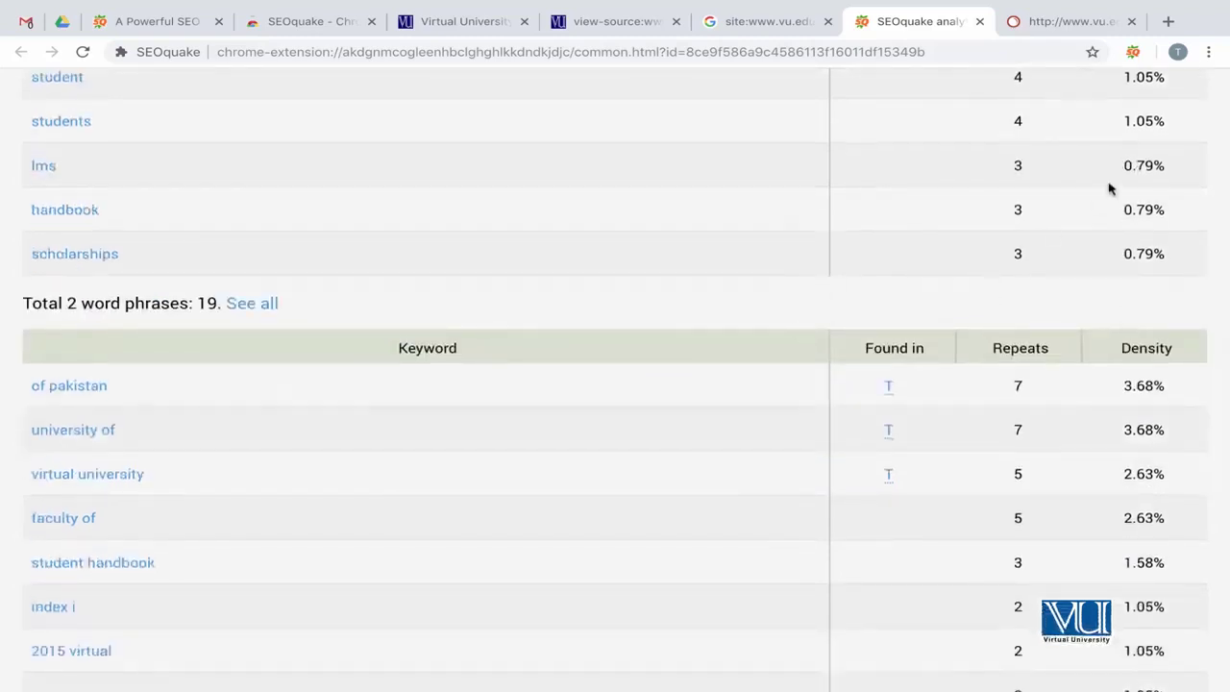
{"action": "scroll", "coordinate": [1087, 221], "scroll_direction": "up", "scroll_amount": 2}
{"action": "scroll", "coordinate": [961, 275], "scroll_direction": "up", "scroll_amount": 1}
{"action": "scroll", "coordinate": [286, 237], "scroll_direction": "down", "scroll_amount": 1}
{"action": "scroll", "coordinate": [238, 341], "scroll_direction": "down", "scroll_amount": 3}
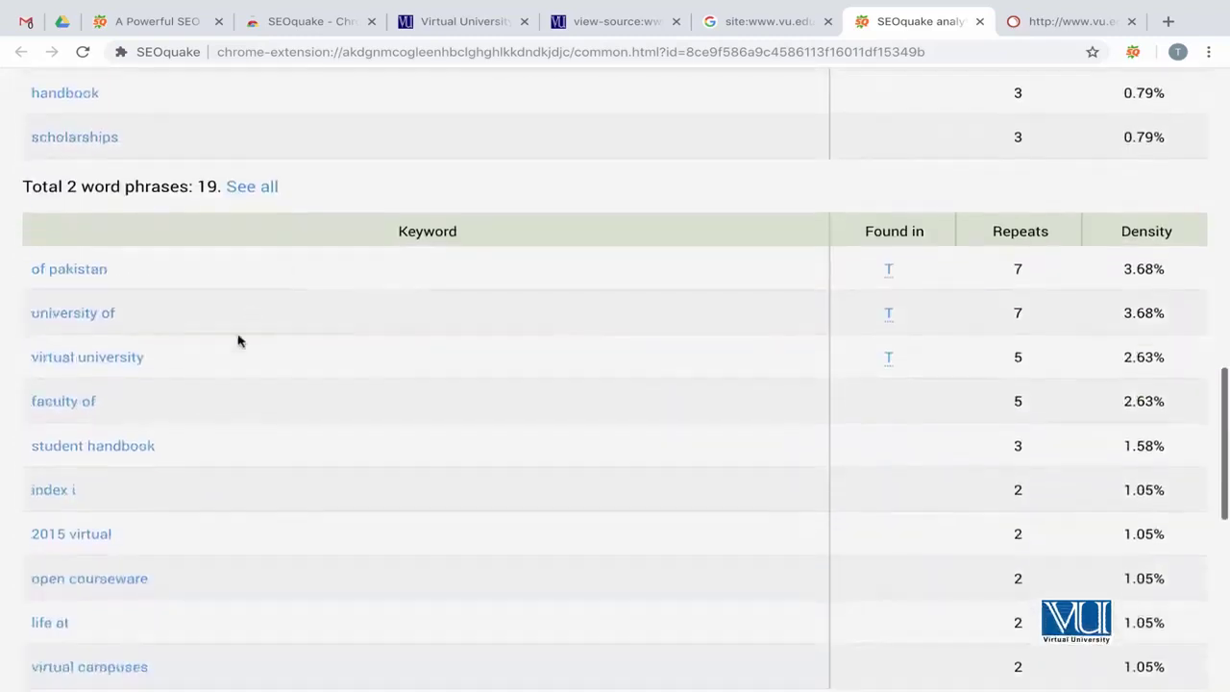
{"action": "scroll", "coordinate": [239, 342], "scroll_direction": "down", "scroll_amount": 4}
{"action": "scroll", "coordinate": [231, 352], "scroll_direction": "down", "scroll_amount": 2}
{"action": "scroll", "coordinate": [230, 352], "scroll_direction": "down", "scroll_amount": 4}
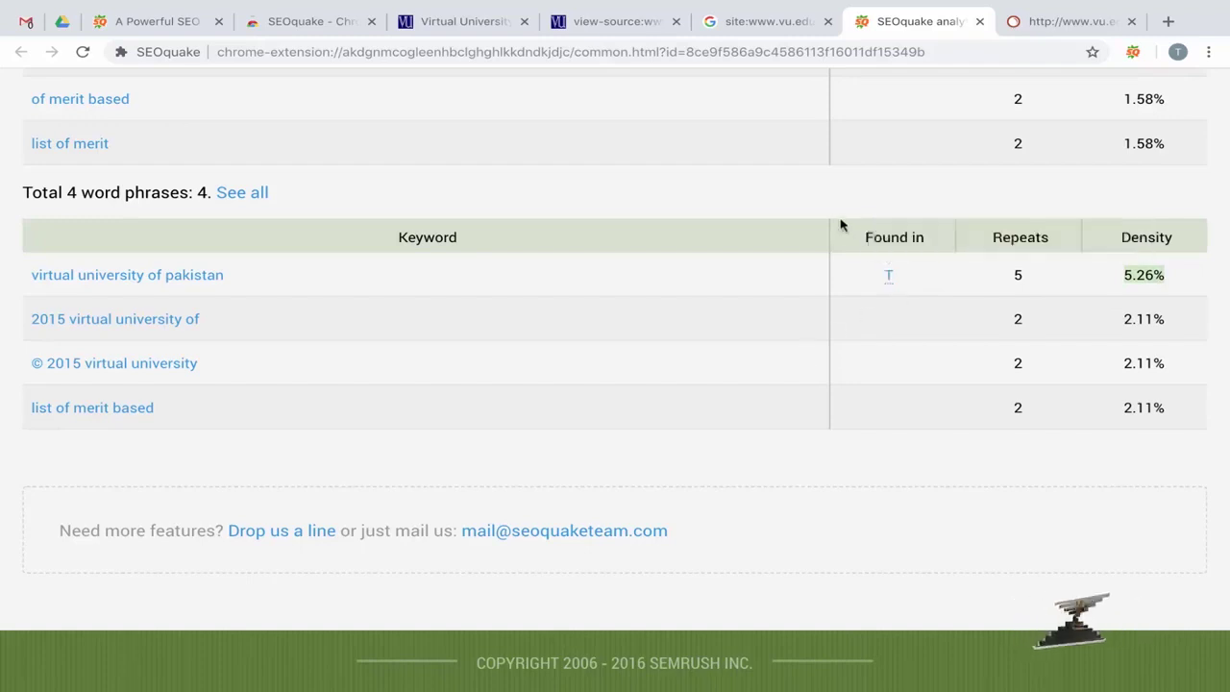
{"action": "scroll", "coordinate": [840, 225], "scroll_direction": "up", "scroll_amount": 2}
{"action": "scroll", "coordinate": [841, 225], "scroll_direction": "up", "scroll_amount": 2}
{"action": "mouse_move", "coordinate": [886, 270]}
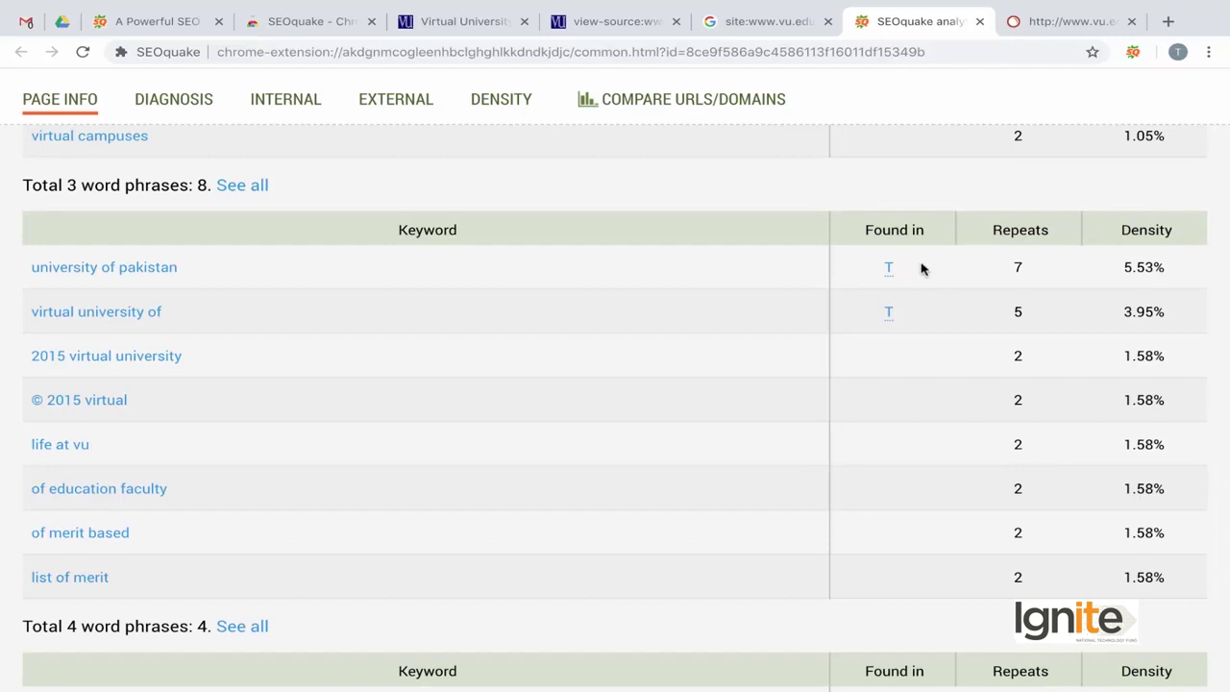
{"action": "scroll", "coordinate": [769, 376], "scroll_direction": "down", "scroll_amount": 4}
{"action": "scroll", "coordinate": [769, 375], "scroll_direction": "up", "scroll_amount": 8}
{"action": "scroll", "coordinate": [769, 376], "scroll_direction": "up", "scroll_amount": 5}
{"action": "scroll", "coordinate": [214, 253], "scroll_direction": "up", "scroll_amount": 1}
{"action": "scroll", "coordinate": [208, 250], "scroll_direction": "up", "scroll_amount": 5}
{"action": "scroll", "coordinate": [114, 168], "scroll_direction": "up", "scroll_amount": 2}
{"action": "scroll", "coordinate": [113, 168], "scroll_direction": "up", "scroll_amount": 2}
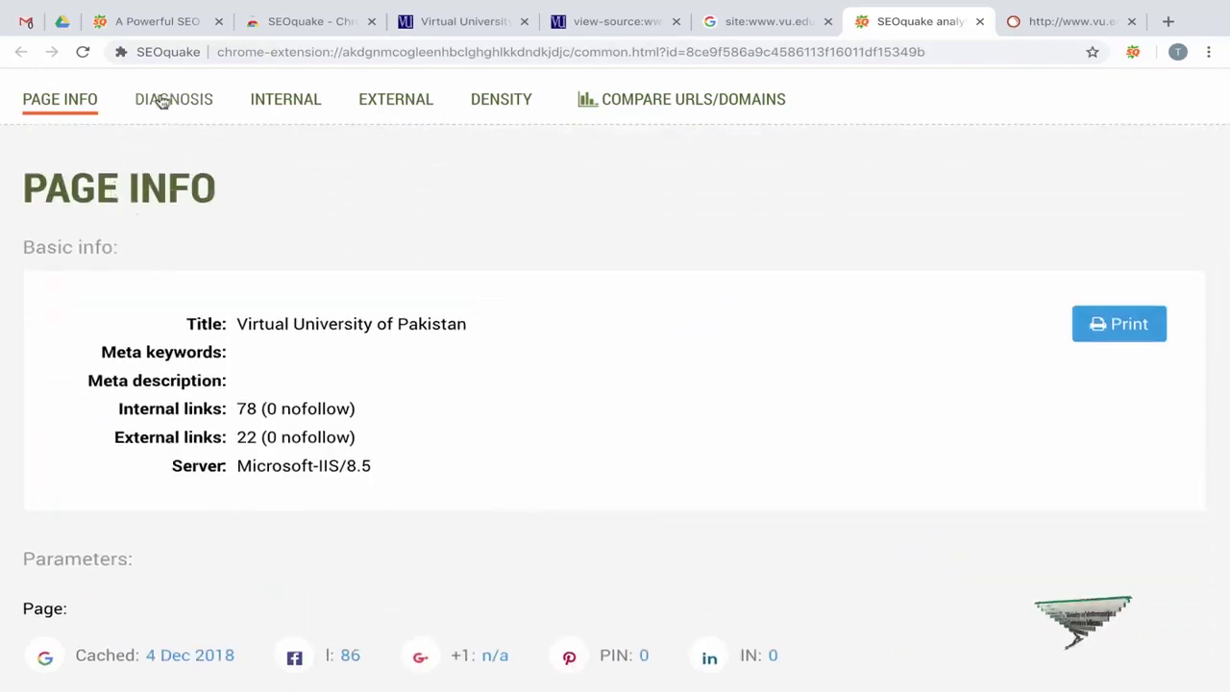
Show the Diagnosis audit and scroll through its URL, Canonical, Title, Meta description and Headings rows.
{"action": "left_click", "coordinate": [161, 102]}
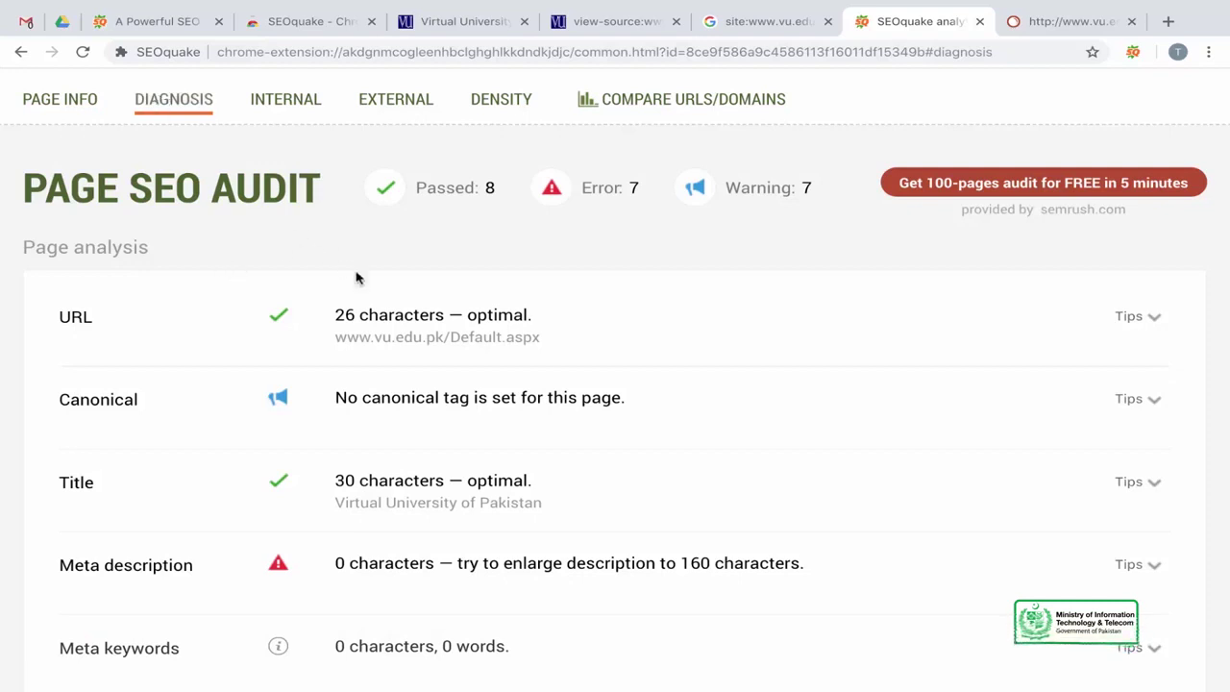
{"action": "scroll", "coordinate": [356, 278], "scroll_direction": "up", "scroll_amount": 3}
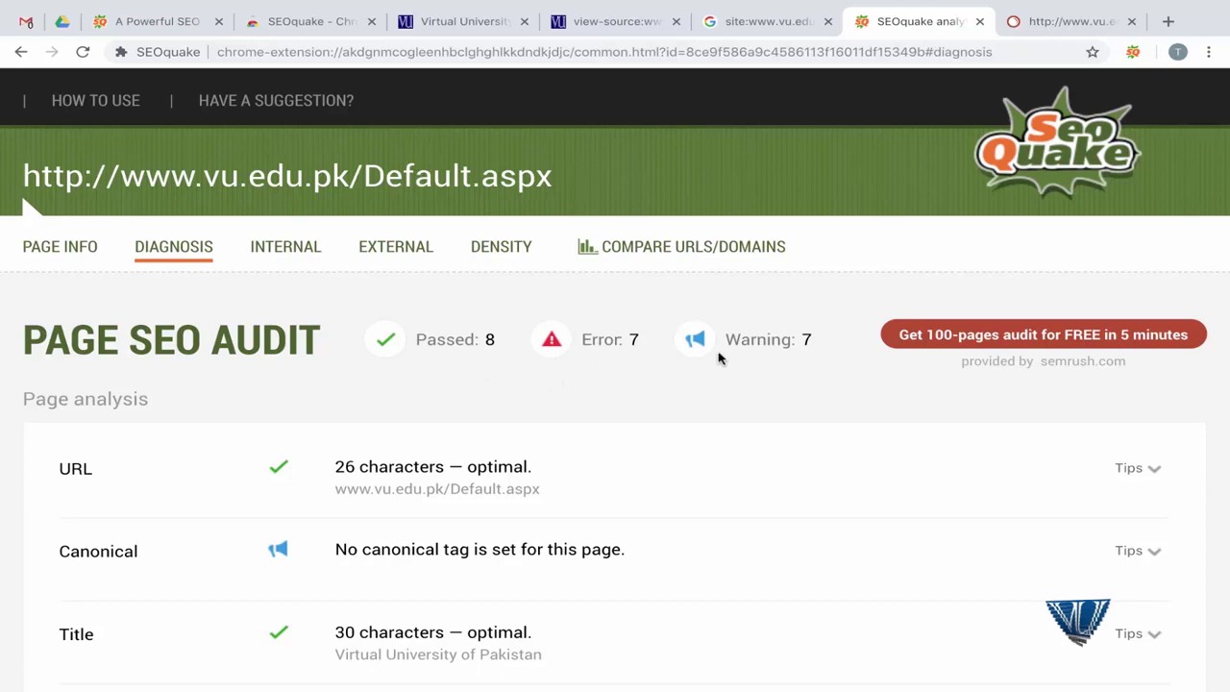
{"action": "scroll", "coordinate": [651, 410], "scroll_direction": "down", "scroll_amount": 3}
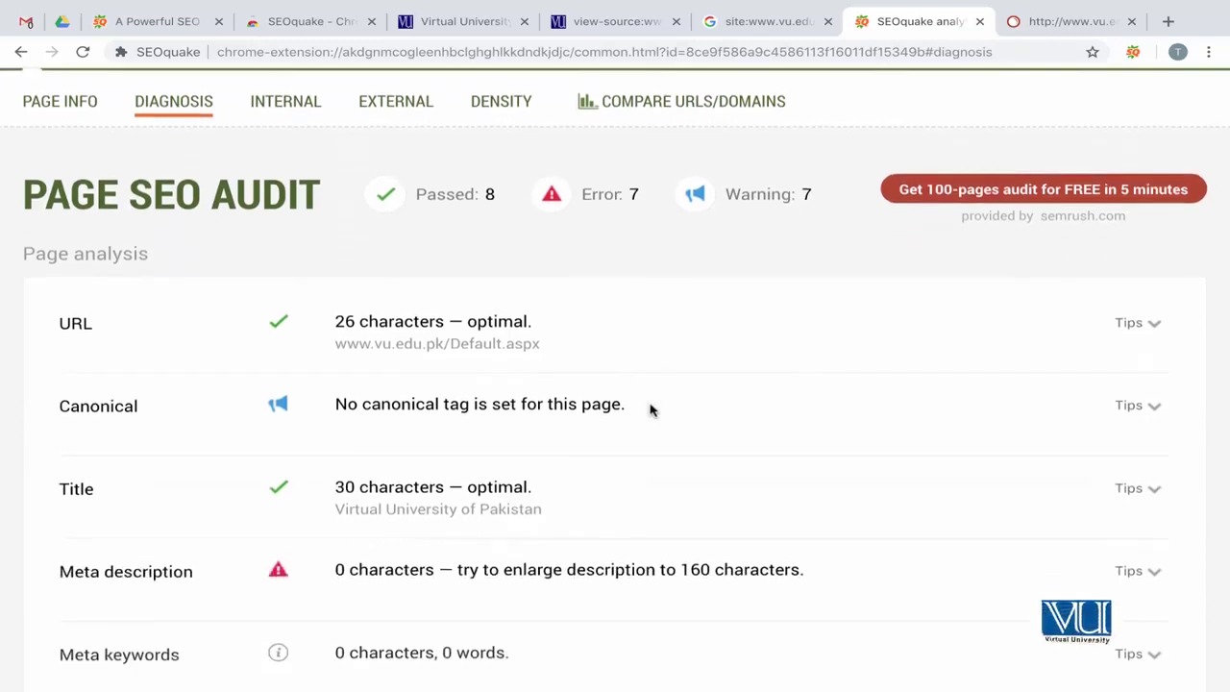
{"action": "scroll", "coordinate": [651, 410], "scroll_direction": "down", "scroll_amount": 1}
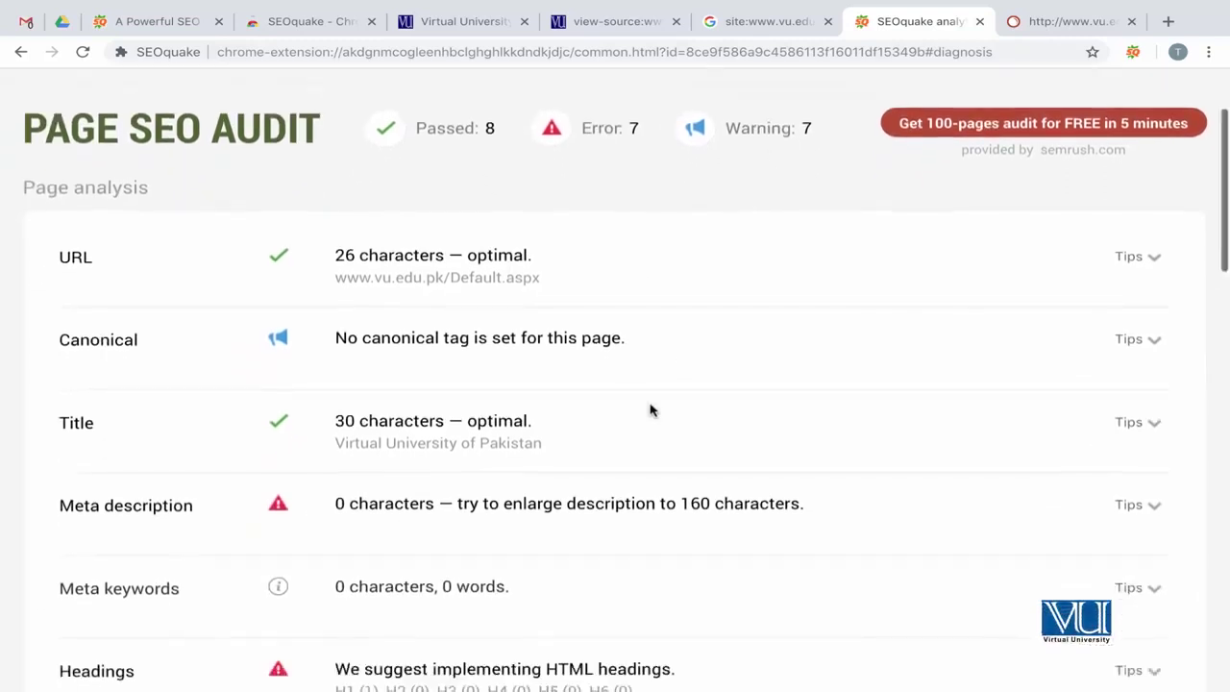
{"action": "scroll", "coordinate": [201, 239], "scroll_direction": "down", "scroll_amount": 1}
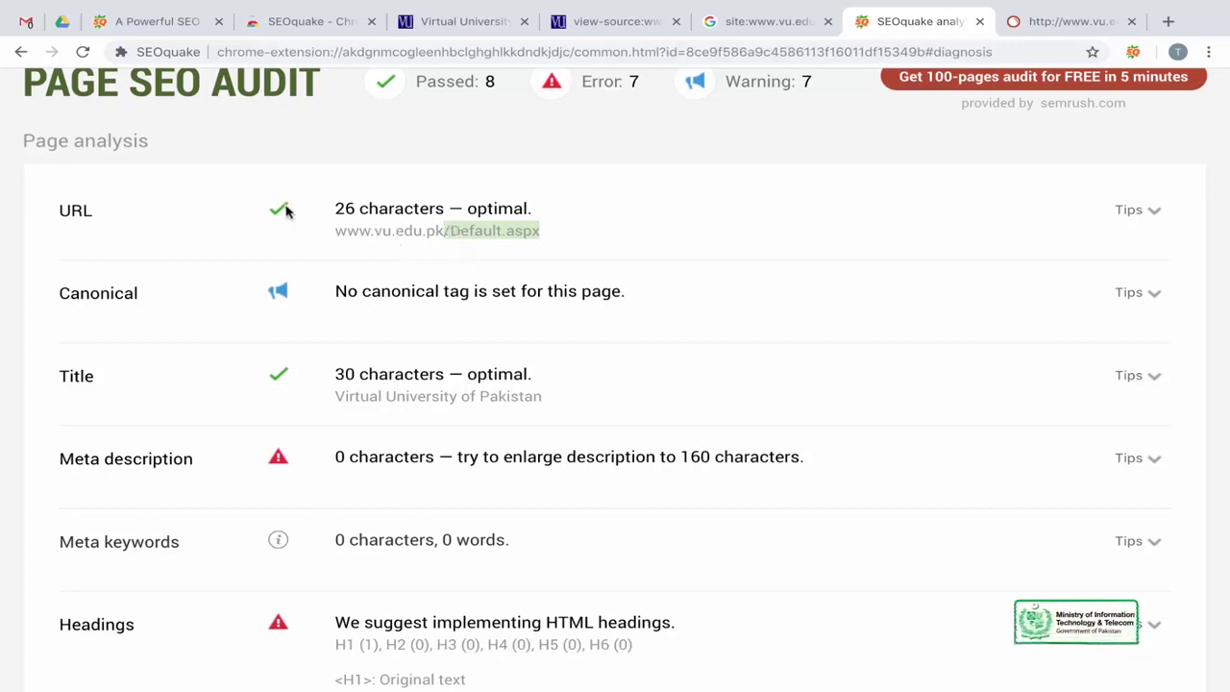
{"action": "left_click", "coordinate": [460, 233]}
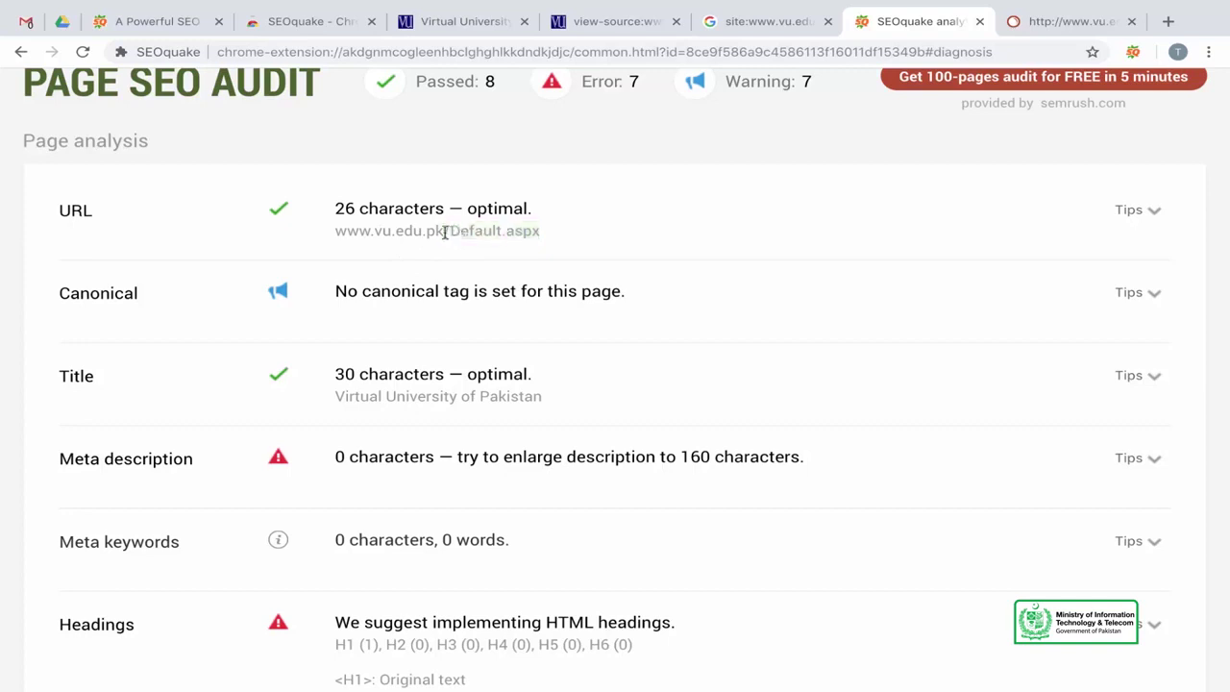
{"action": "left_click_drag", "start_coordinate": [446, 233], "coordinate": [557, 240]}
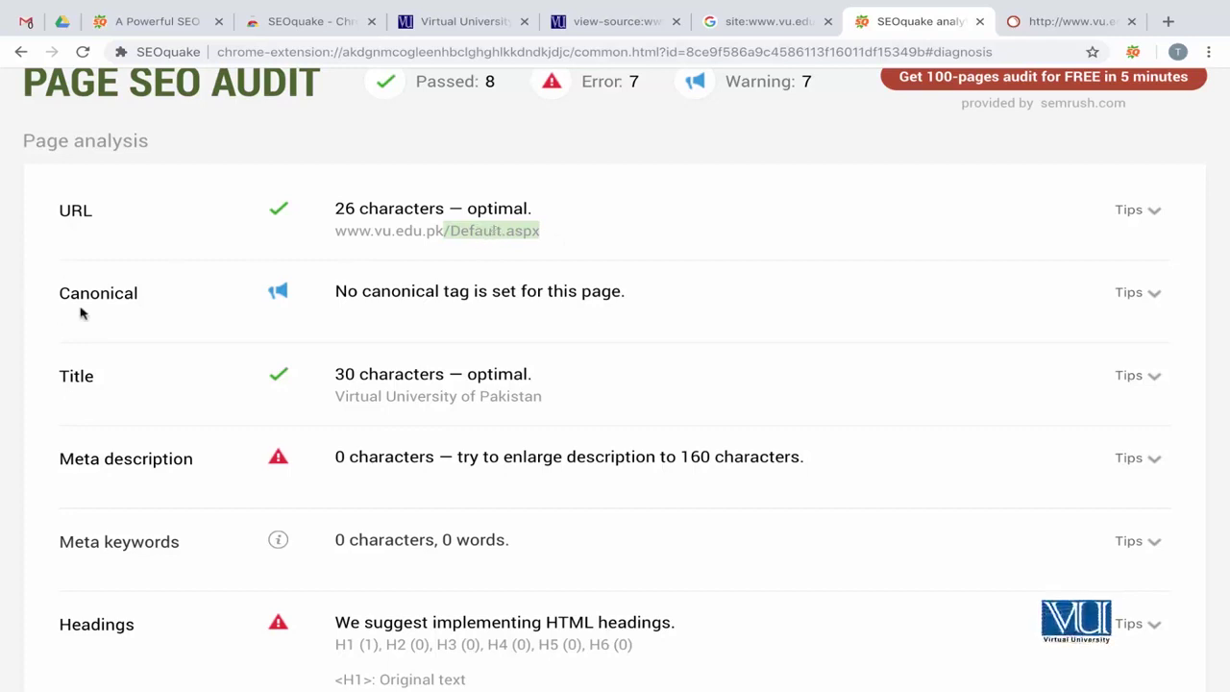
{"action": "scroll", "coordinate": [458, 310], "scroll_direction": "down", "scroll_amount": 1}
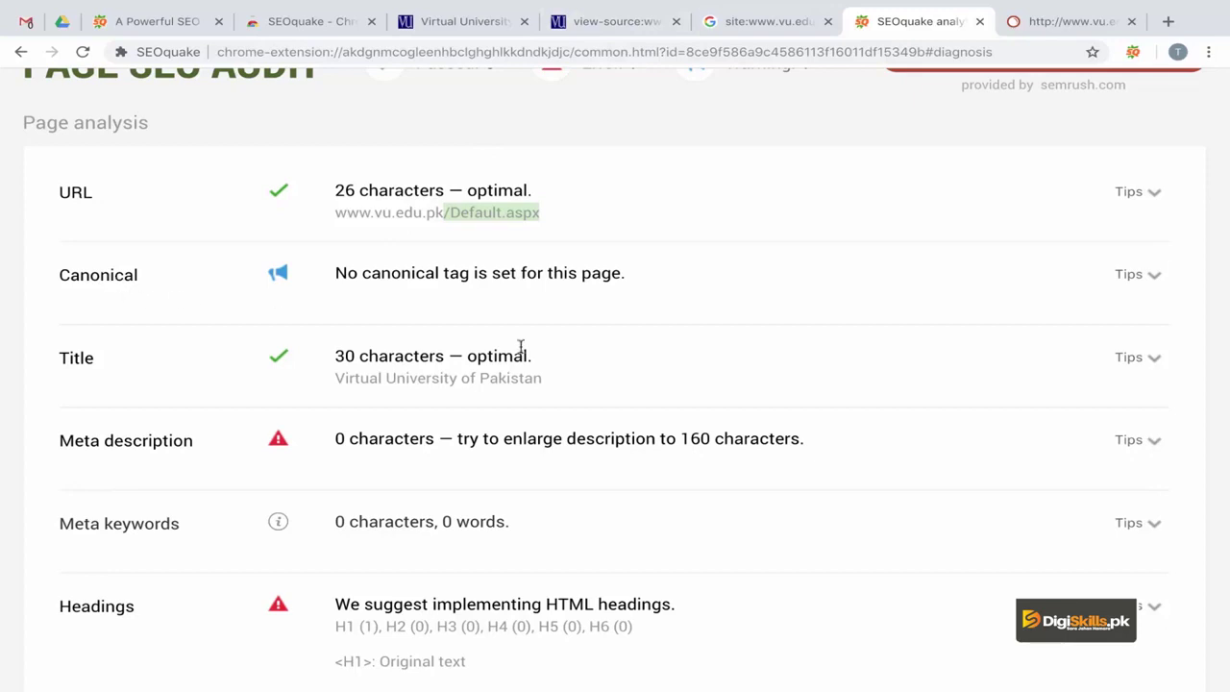
{"action": "scroll", "coordinate": [519, 348], "scroll_direction": "down", "scroll_amount": 1}
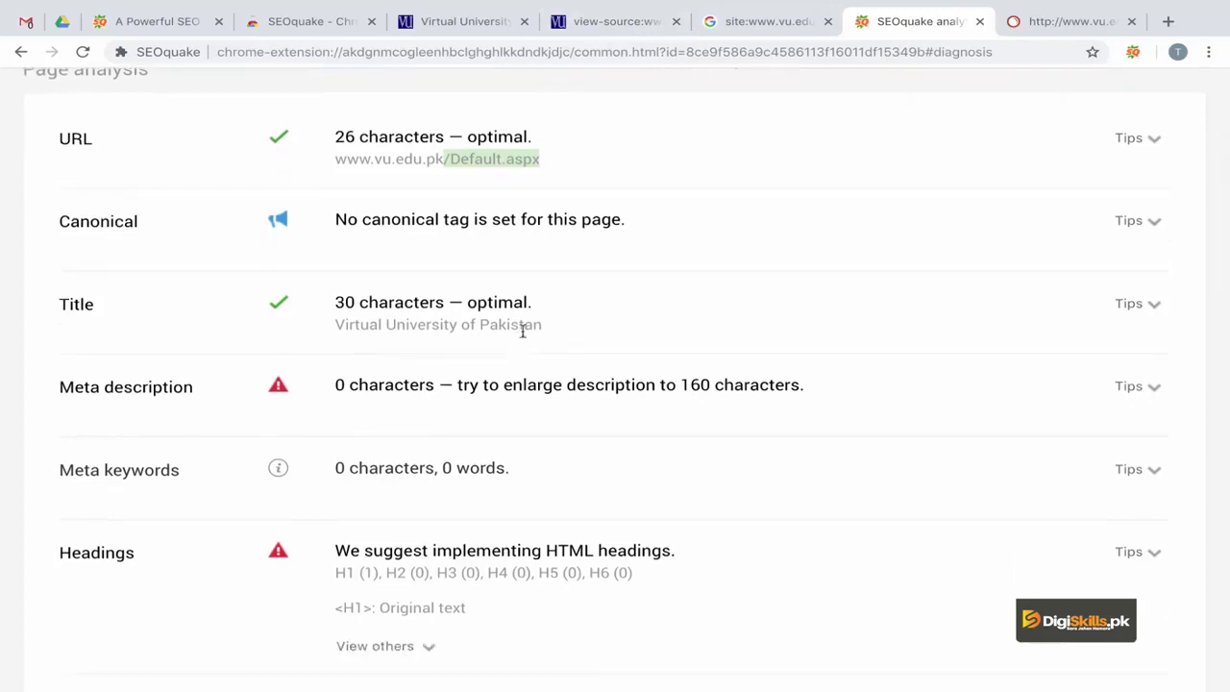
{"action": "scroll", "coordinate": [215, 348], "scroll_direction": "down", "scroll_amount": 1}
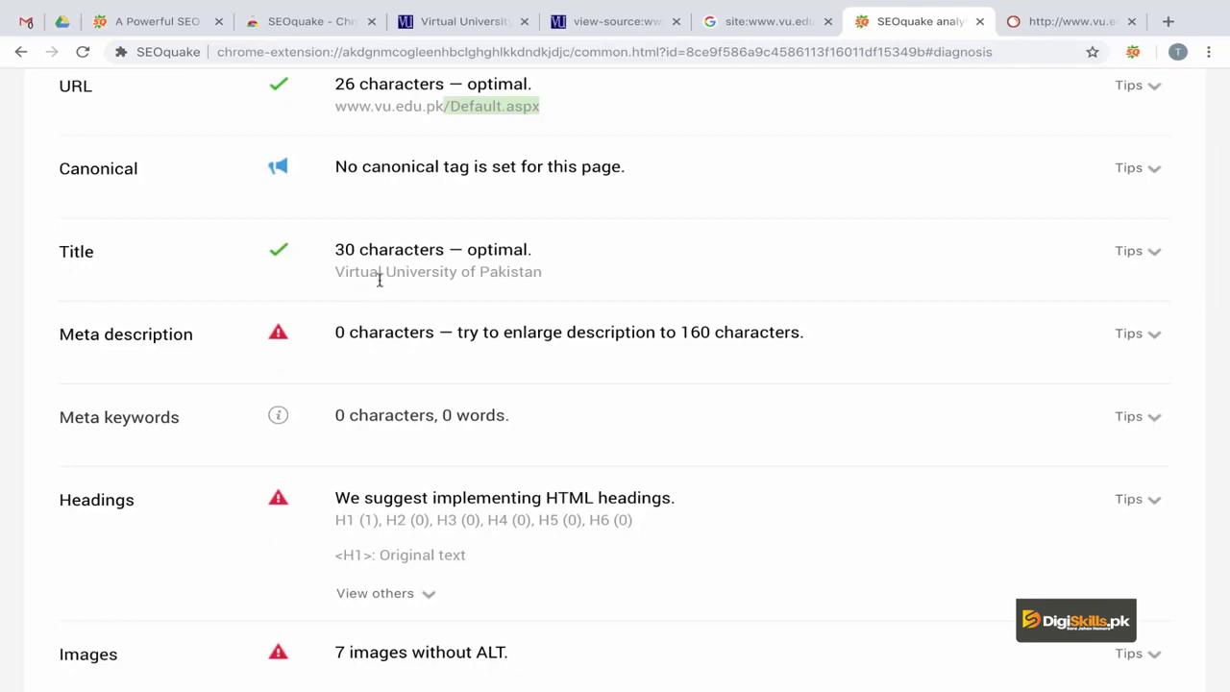
{"action": "triple_click", "coordinate": [380, 276]}
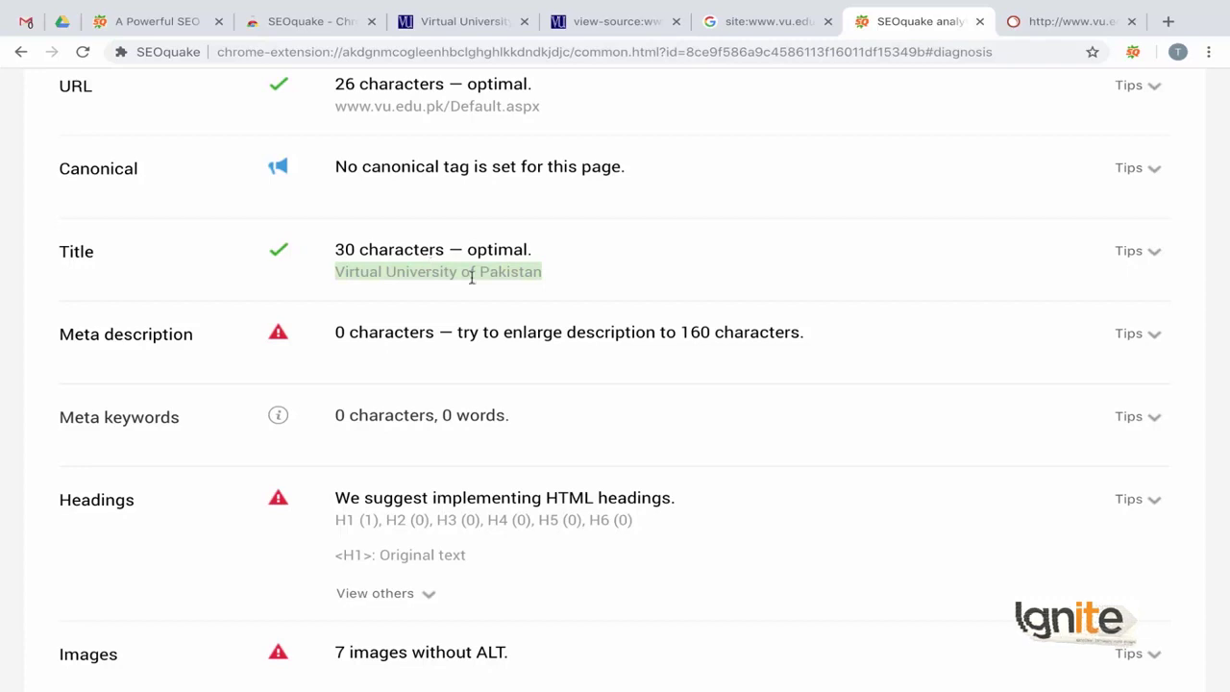
{"action": "triple_click", "coordinate": [345, 249]}
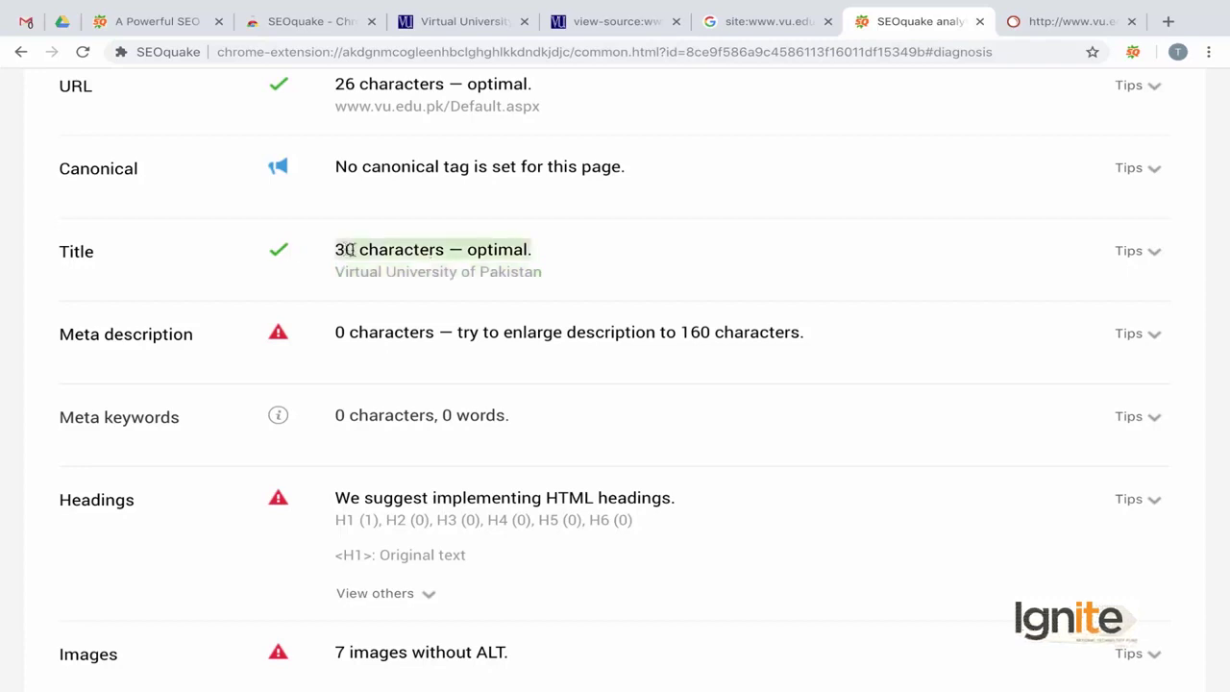
{"action": "left_click", "coordinate": [393, 262]}
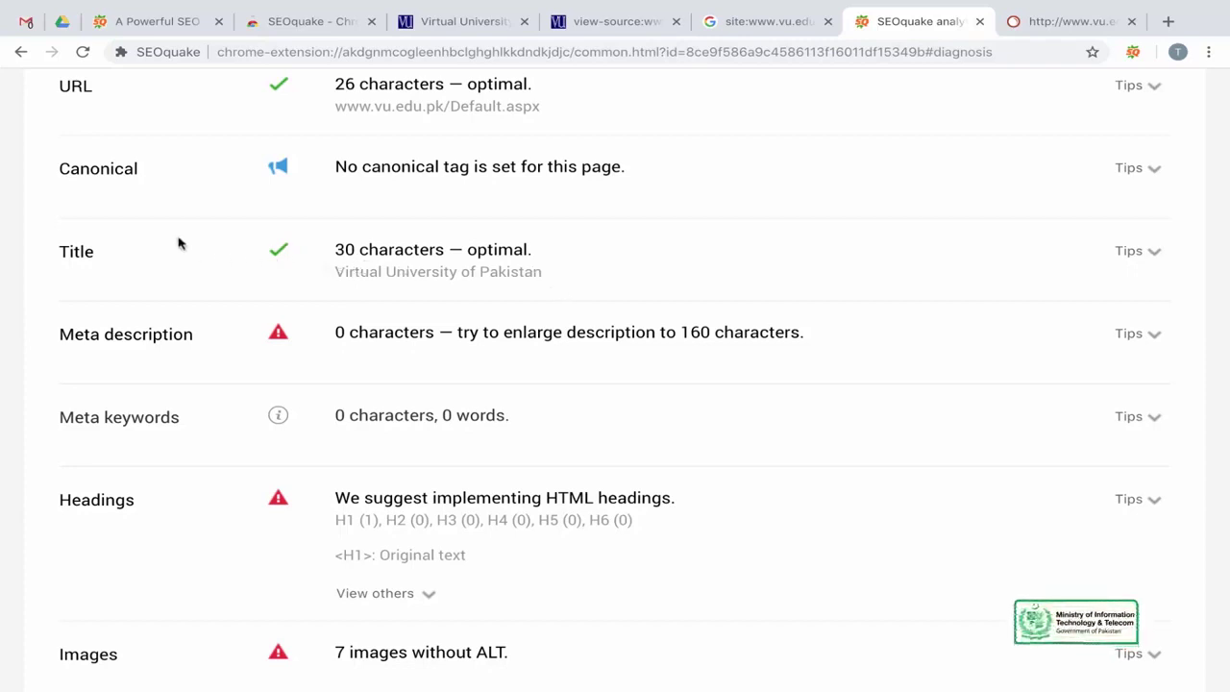
{"action": "left_click_drag", "start_coordinate": [335, 272], "coordinate": [543, 273]}
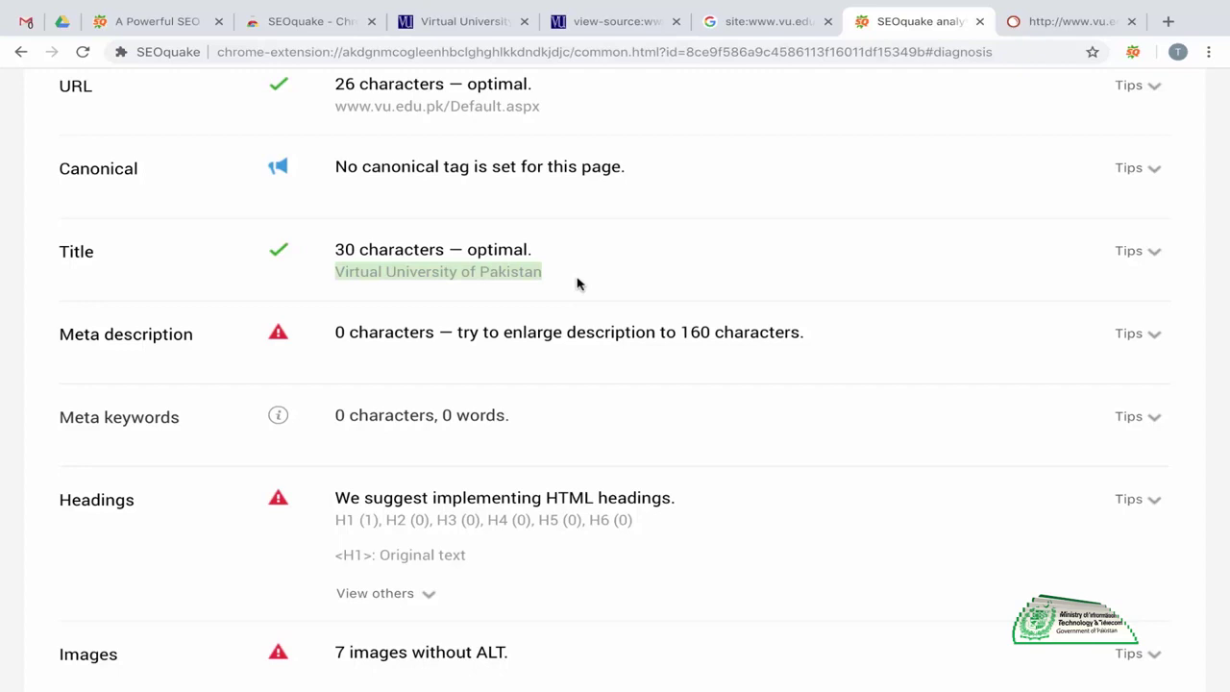
{"action": "left_click", "coordinate": [543, 277]}
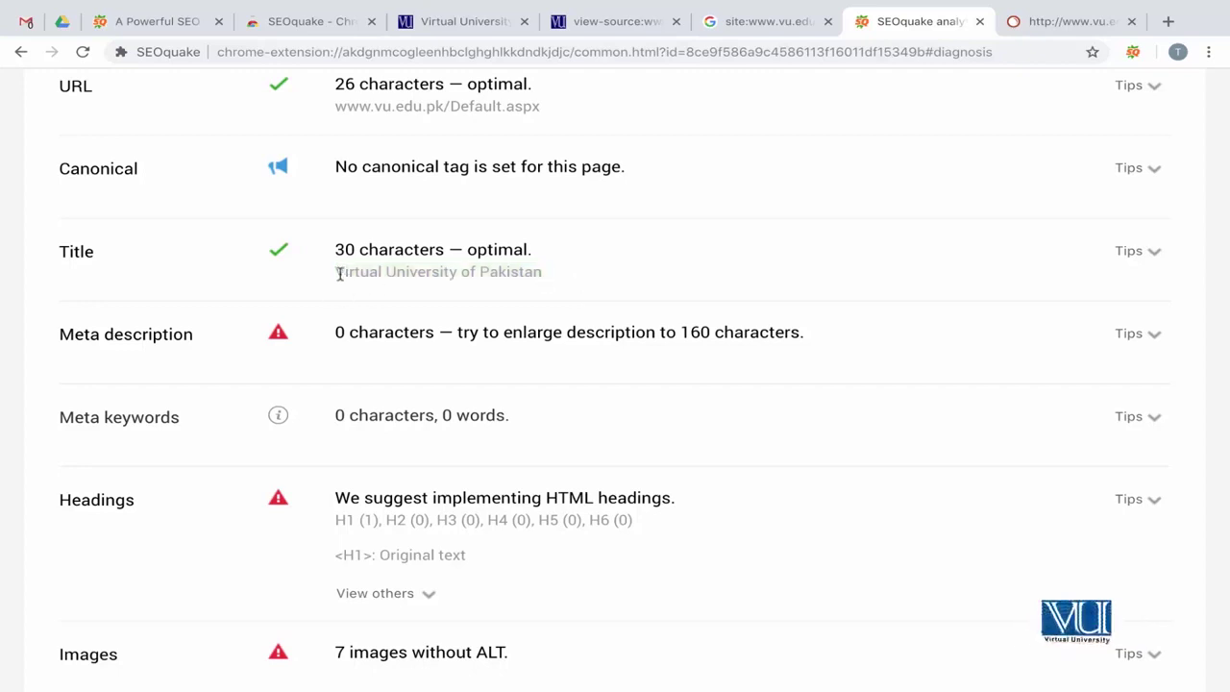
{"action": "left_click_drag", "start_coordinate": [347, 275], "coordinate": [569, 286]}
{"action": "left_click", "coordinate": [570, 284]}
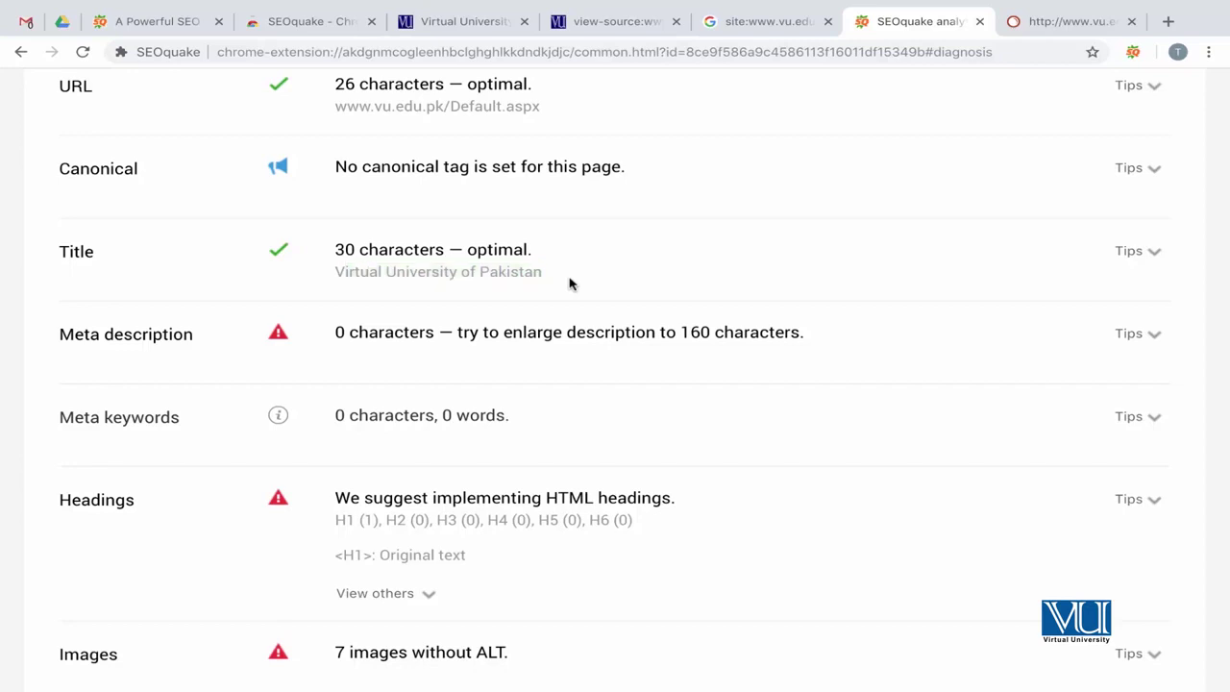
{"action": "scroll", "coordinate": [625, 327], "scroll_direction": "down", "scroll_amount": 1}
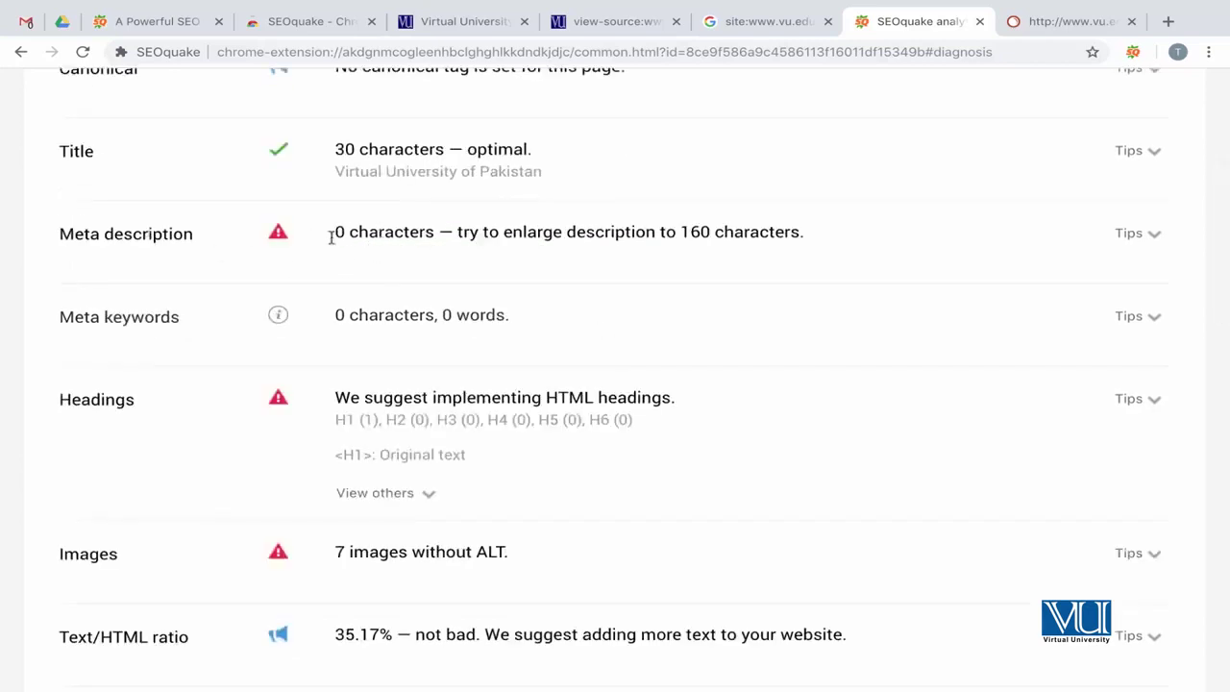
{"action": "triple_click", "coordinate": [711, 239]}
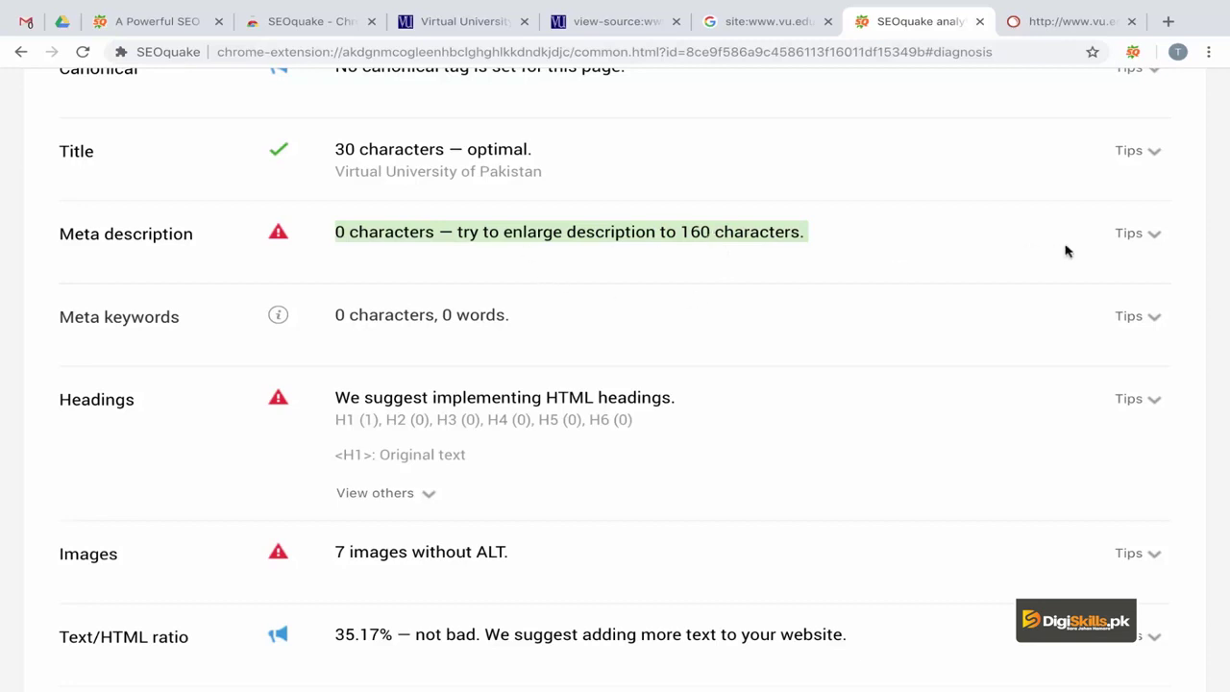
{"action": "scroll", "coordinate": [792, 256], "scroll_direction": "down", "scroll_amount": 2}
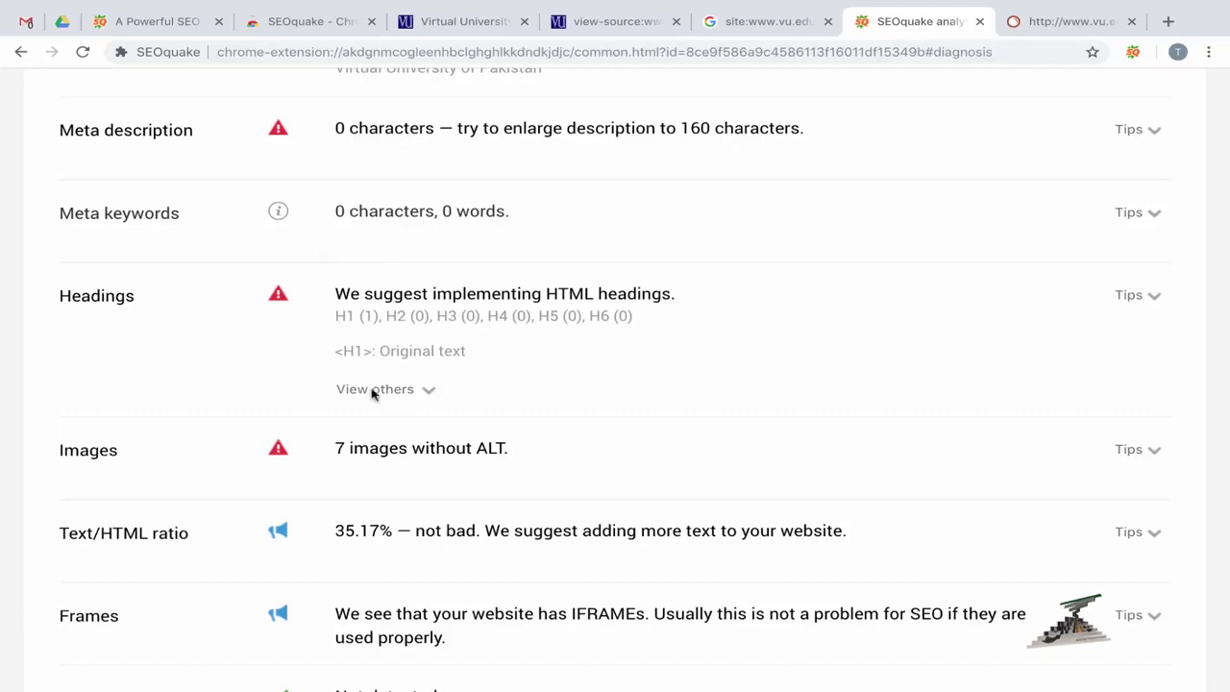
Expand 'View others' under Headings and highlight the H1 (1) count and the H1 text line.
{"action": "left_click", "coordinate": [430, 389]}
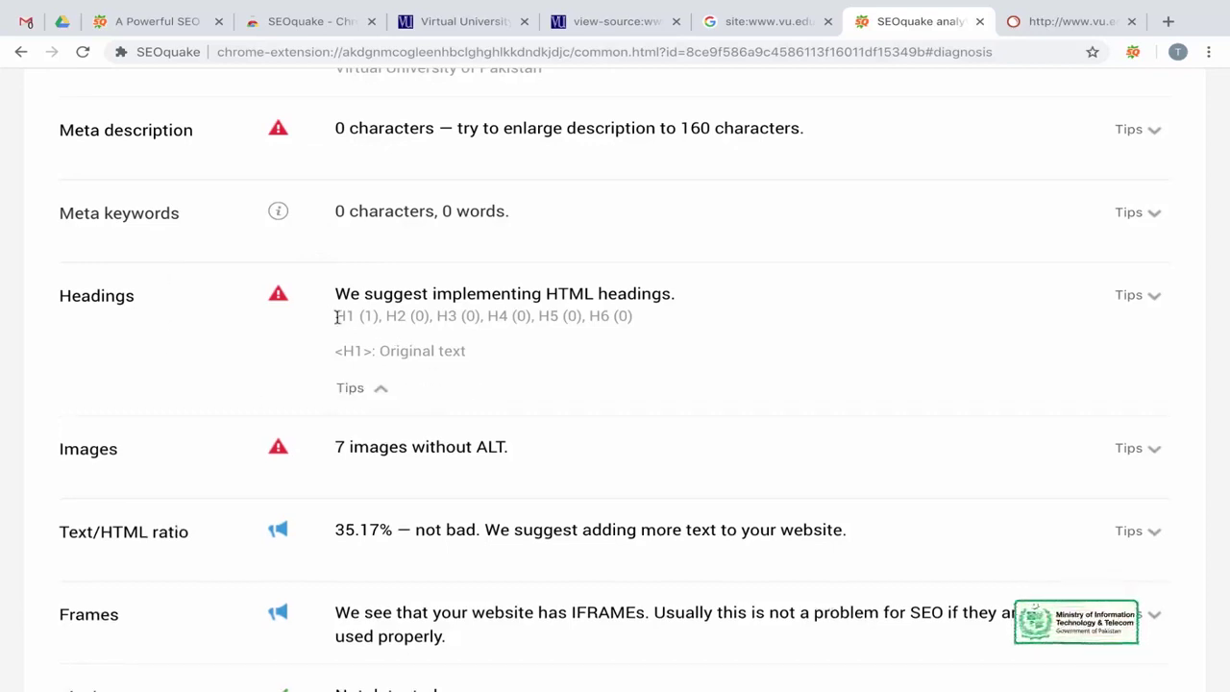
{"action": "left_click_drag", "start_coordinate": [339, 317], "coordinate": [380, 321]}
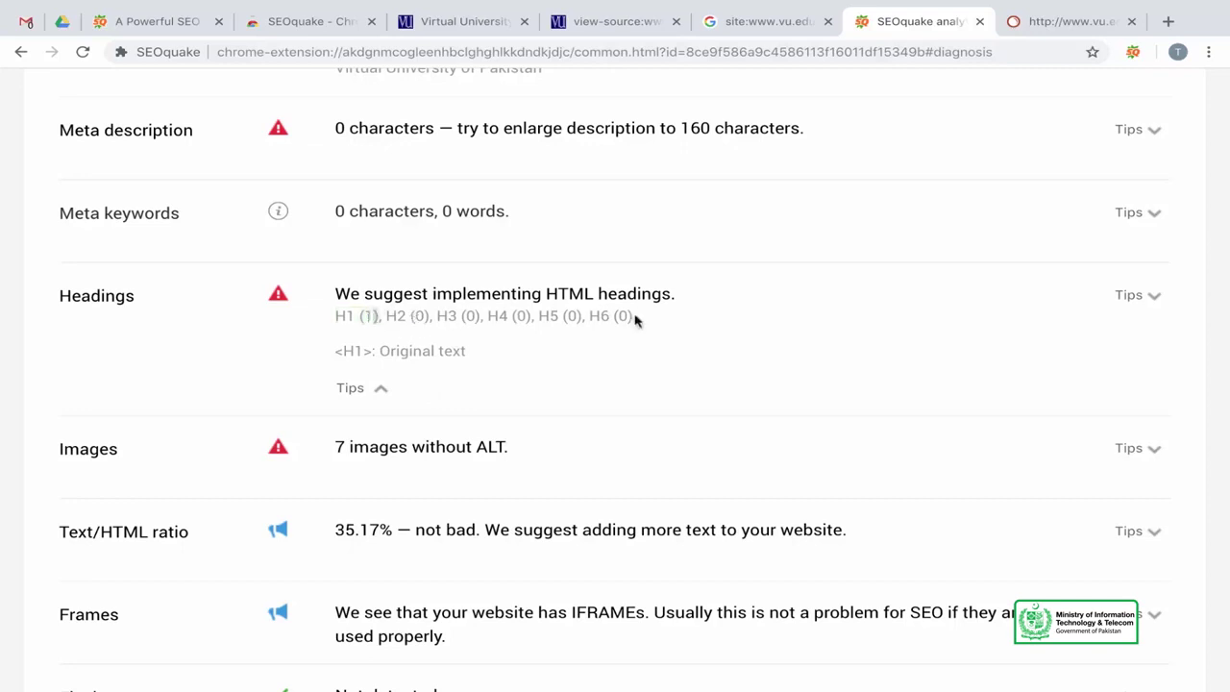
{"action": "double_click", "coordinate": [350, 315]}
{"action": "left_click", "coordinate": [373, 350]}
{"action": "double_click", "coordinate": [408, 351]}
{"action": "triple_click", "coordinate": [409, 351]}
{"action": "left_click", "coordinate": [449, 367]}
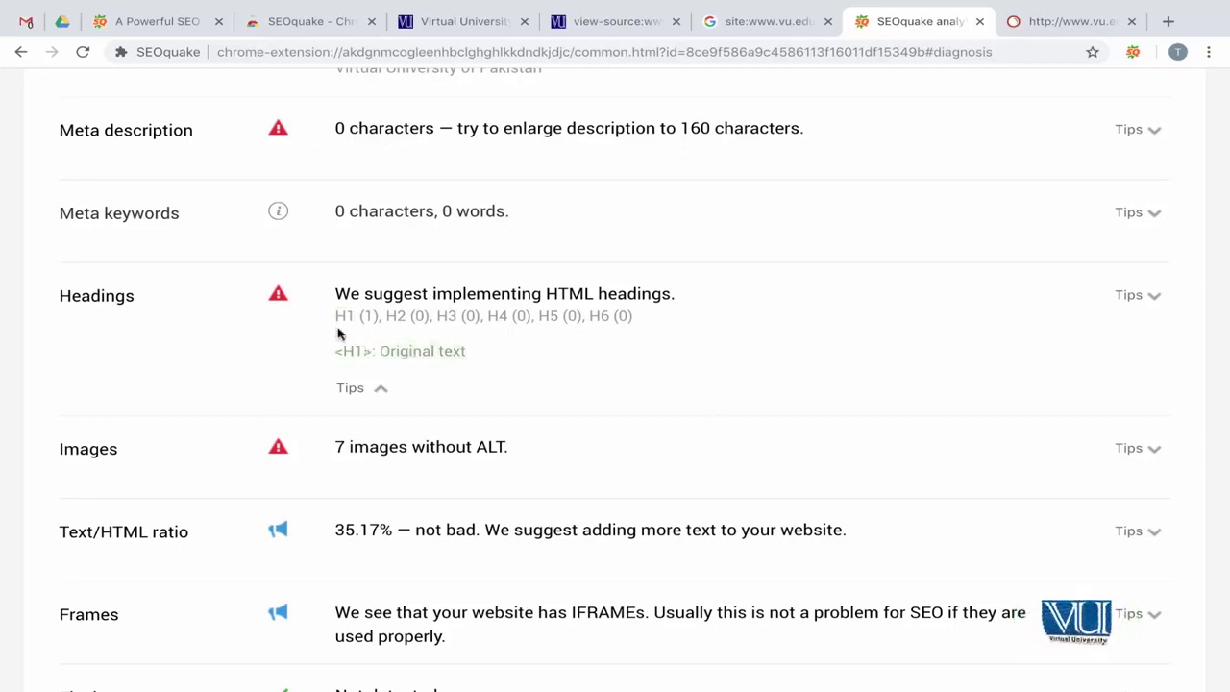
Highlight the whole Headings finding and its H1 entry, then scroll on down the audit.
{"action": "left_click_drag", "start_coordinate": [335, 317], "coordinate": [557, 335]}
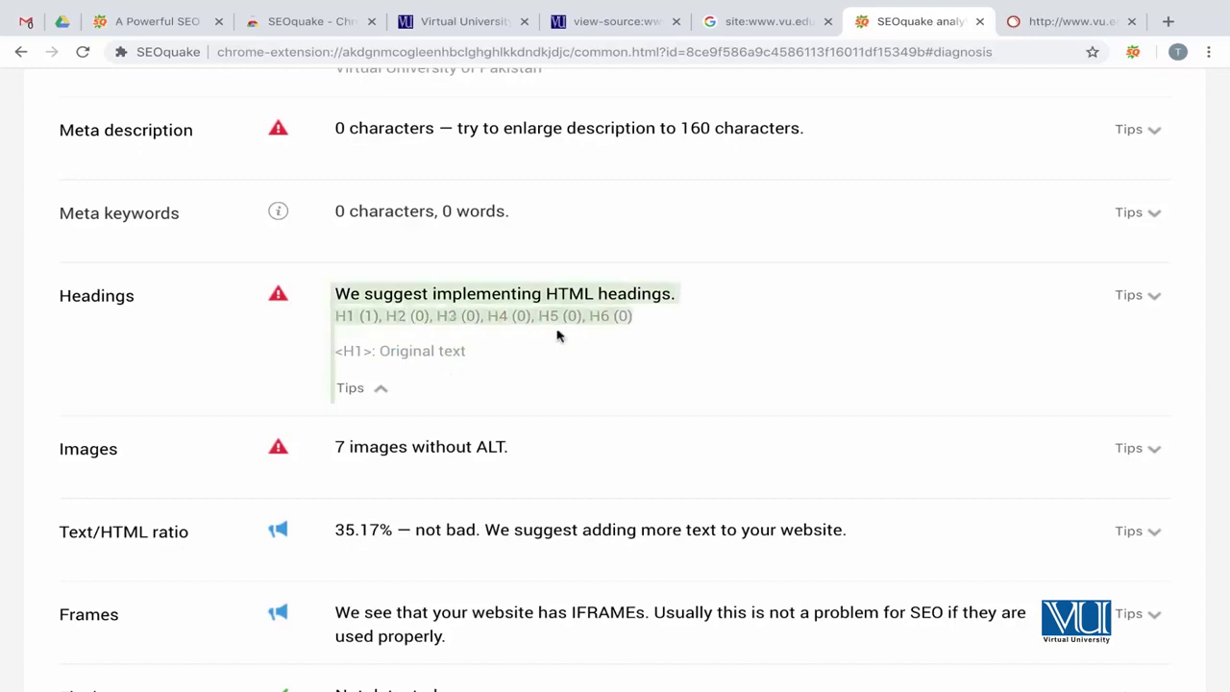
{"action": "left_click", "coordinate": [568, 340]}
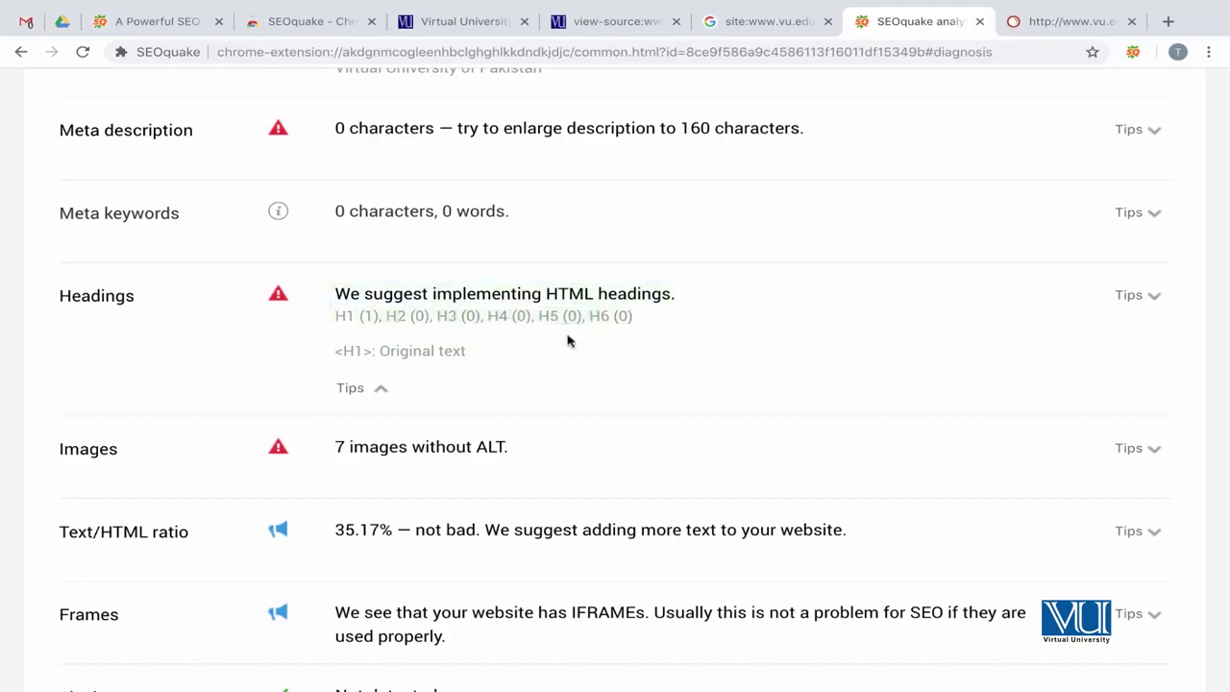
{"action": "double_click", "coordinate": [355, 353]}
{"action": "left_click", "coordinate": [466, 350]}
{"action": "scroll", "coordinate": [464, 348], "scroll_direction": "down", "scroll_amount": 1}
{"action": "scroll", "coordinate": [465, 352], "scroll_direction": "up", "scroll_amount": 1}
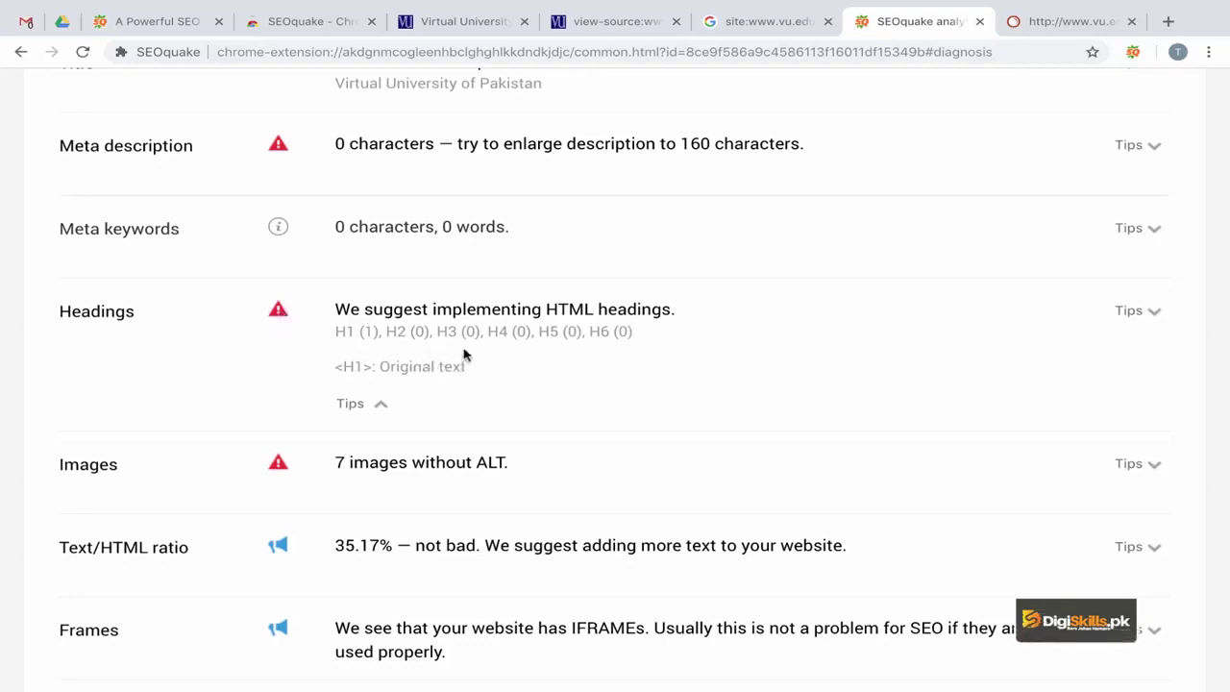
{"action": "scroll", "coordinate": [420, 426], "scroll_direction": "down", "scroll_amount": 1}
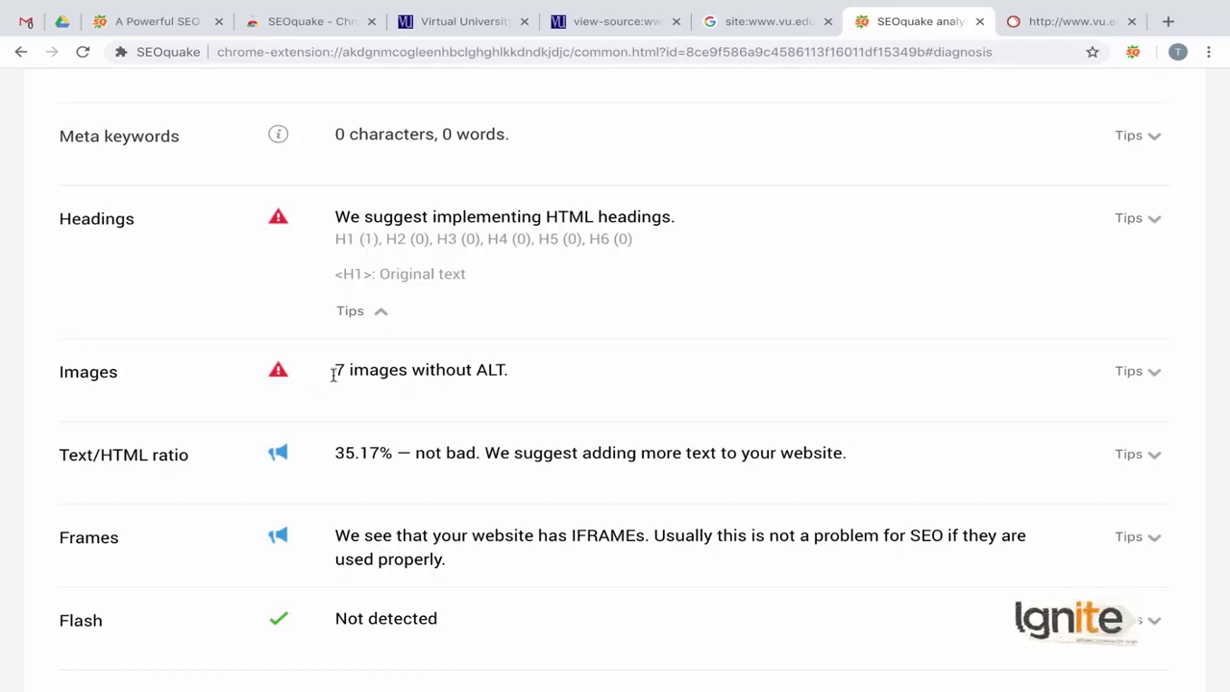
{"action": "left_click_drag", "start_coordinate": [334, 370], "coordinate": [463, 388]}
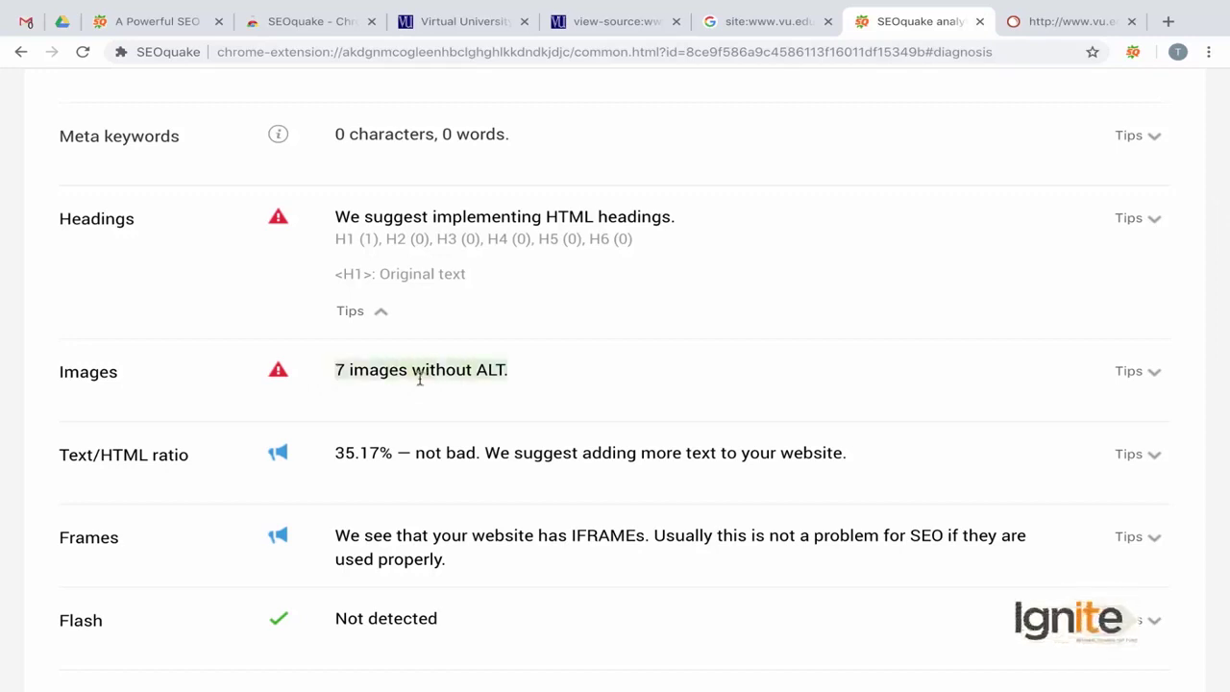
{"action": "left_click", "coordinate": [420, 379]}
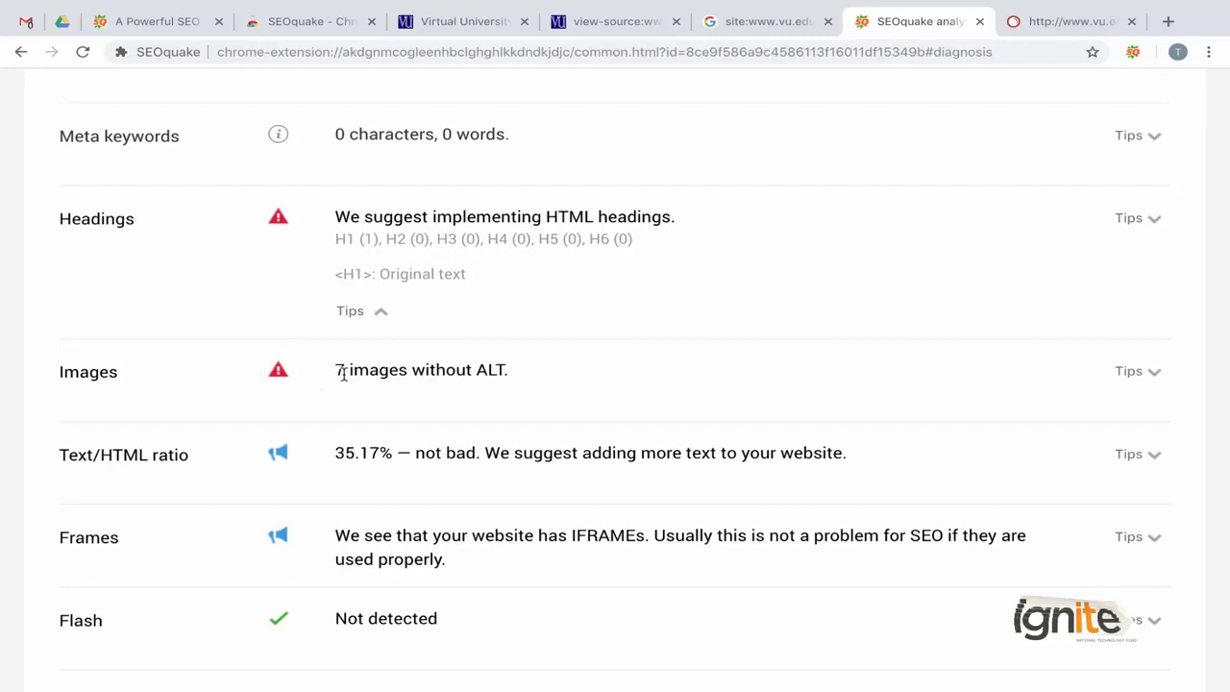
{"action": "scroll", "coordinate": [379, 409], "scroll_direction": "down", "scroll_amount": 2}
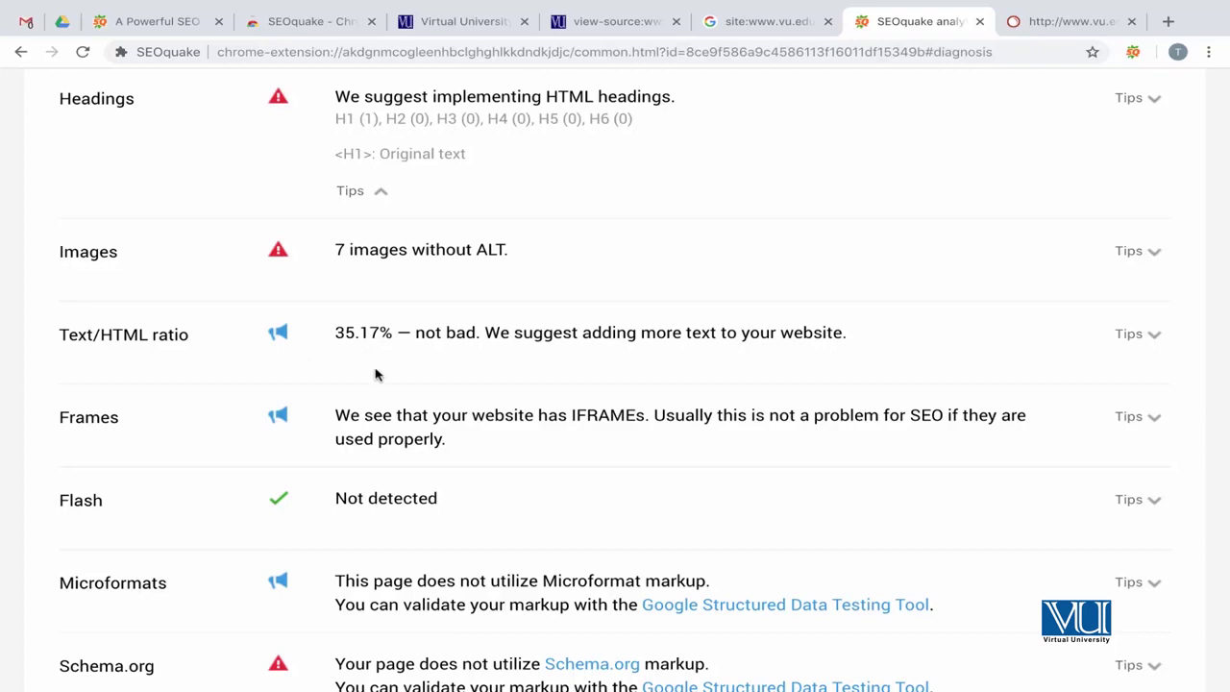
{"action": "scroll", "coordinate": [394, 457], "scroll_direction": "down", "scroll_amount": 2}
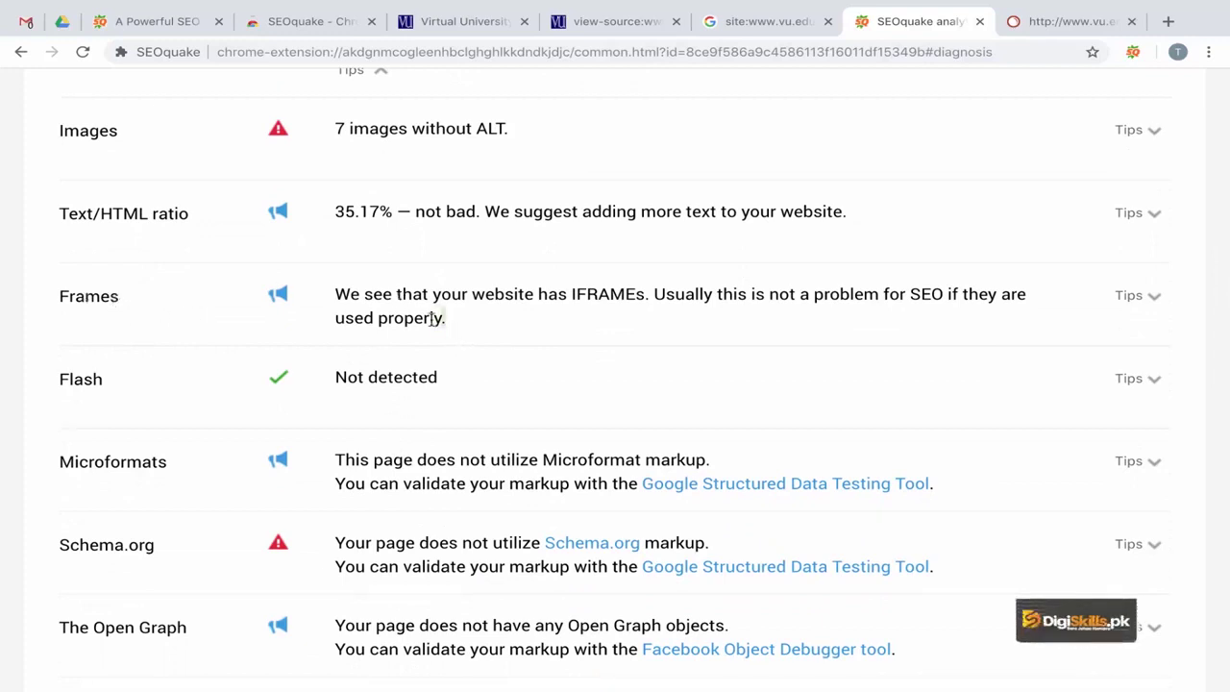
{"action": "left_click_drag", "start_coordinate": [448, 323], "coordinate": [338, 292]}
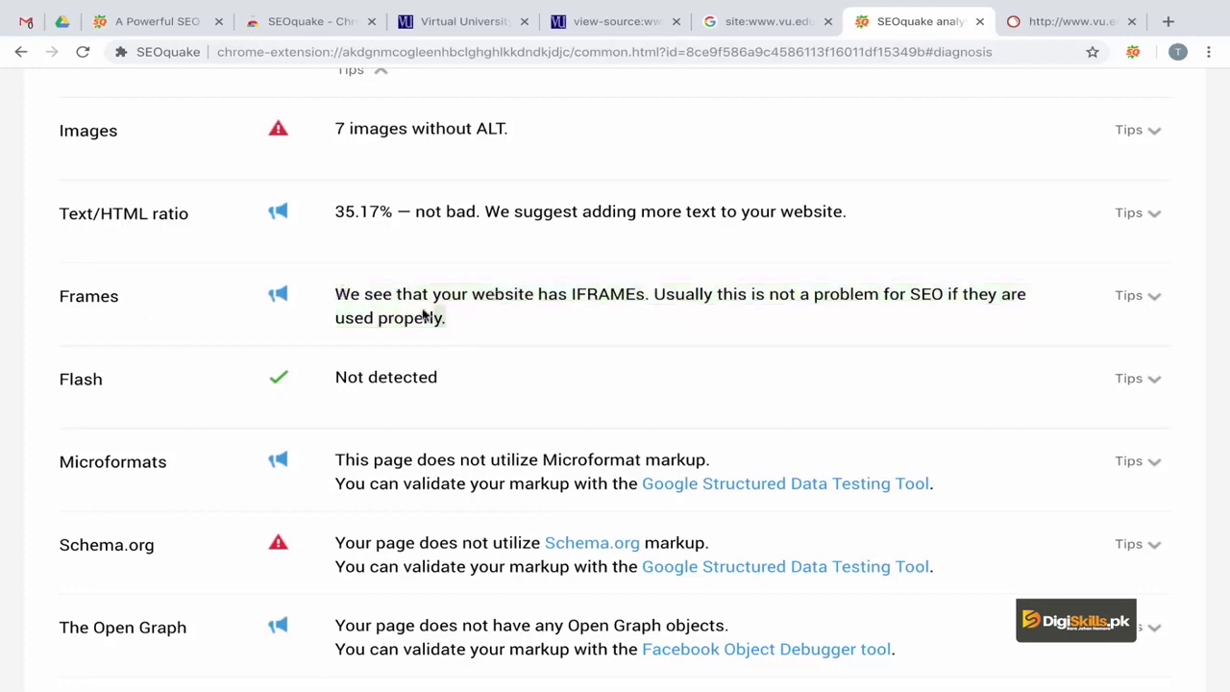
{"action": "left_click_drag", "start_coordinate": [446, 323], "coordinate": [346, 293]}
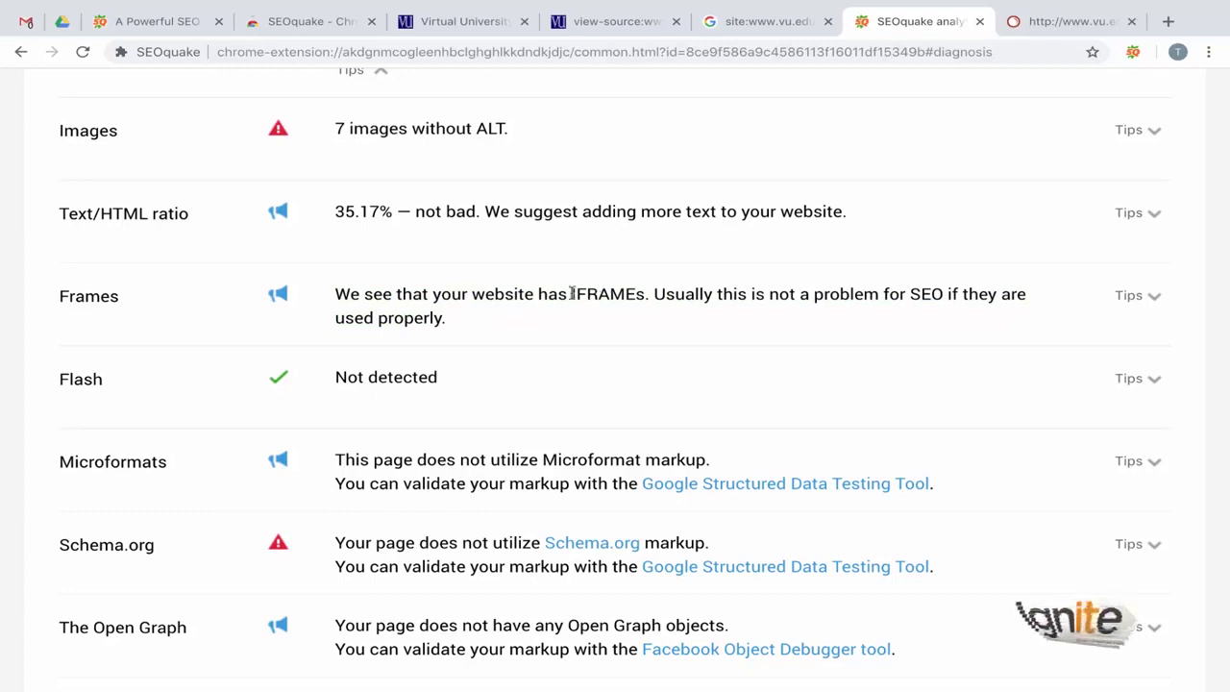
{"action": "left_click_drag", "start_coordinate": [448, 323], "coordinate": [329, 293]}
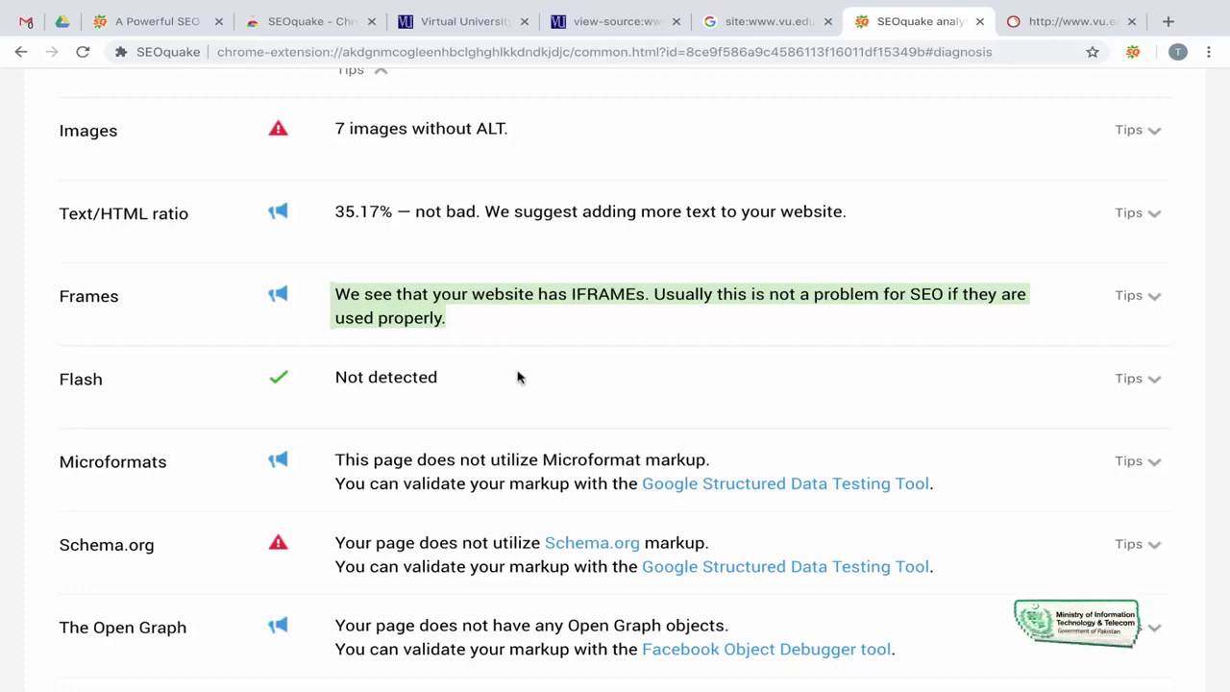
{"action": "scroll", "coordinate": [415, 384], "scroll_direction": "down", "scroll_amount": 1}
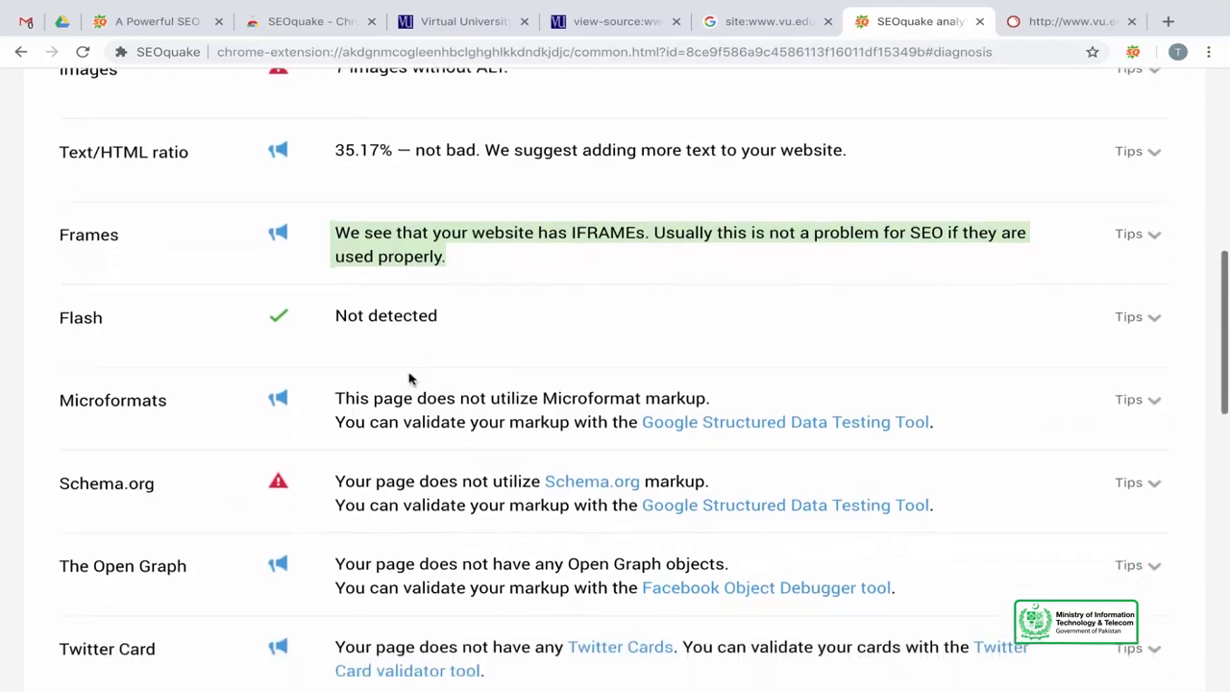
{"action": "scroll", "coordinate": [410, 379], "scroll_direction": "down", "scroll_amount": 1}
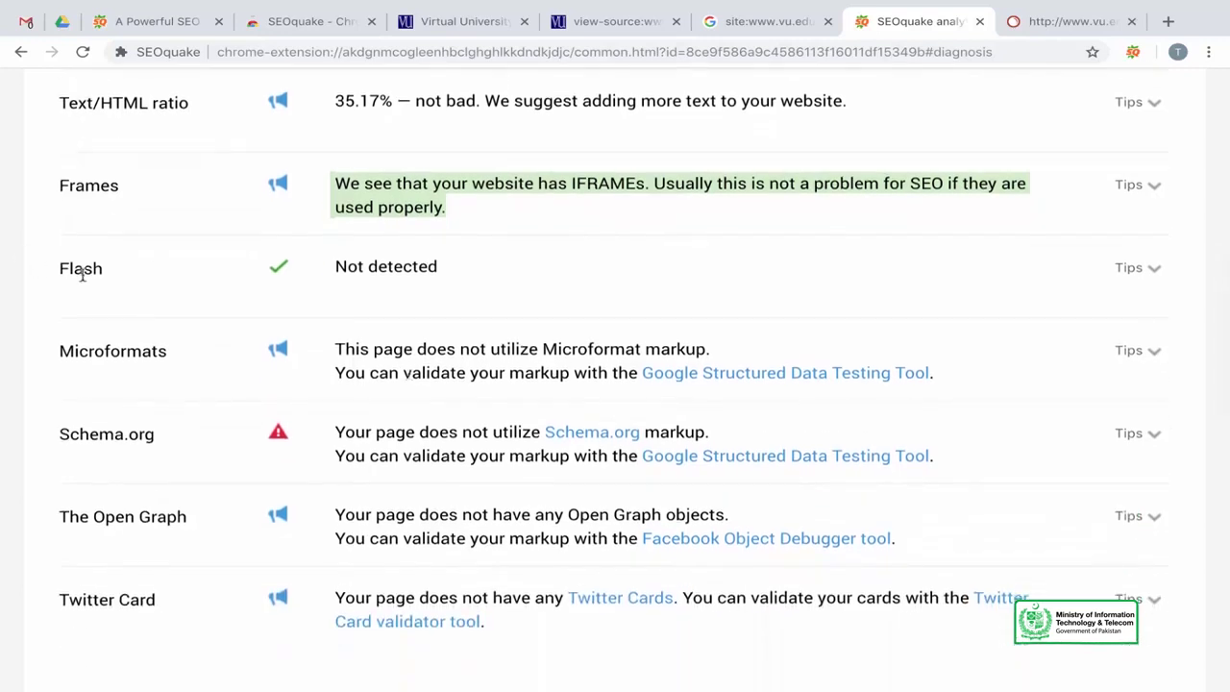
{"action": "triple_click", "coordinate": [423, 272]}
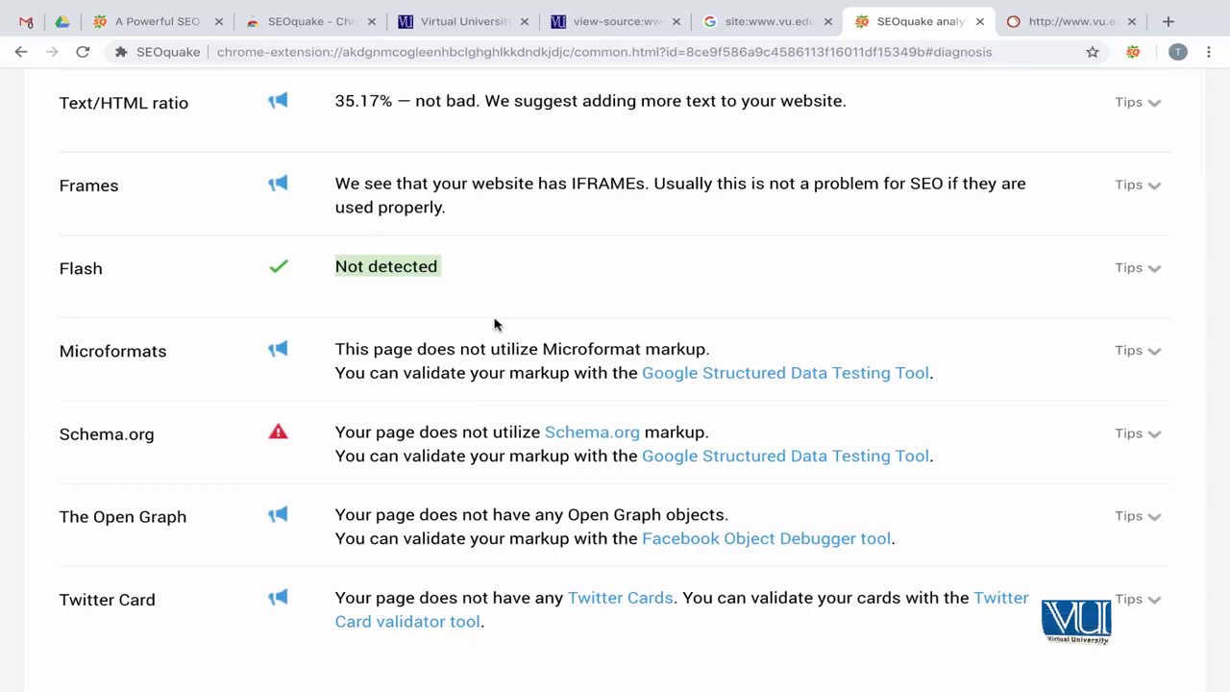
{"action": "left_click", "coordinate": [352, 289]}
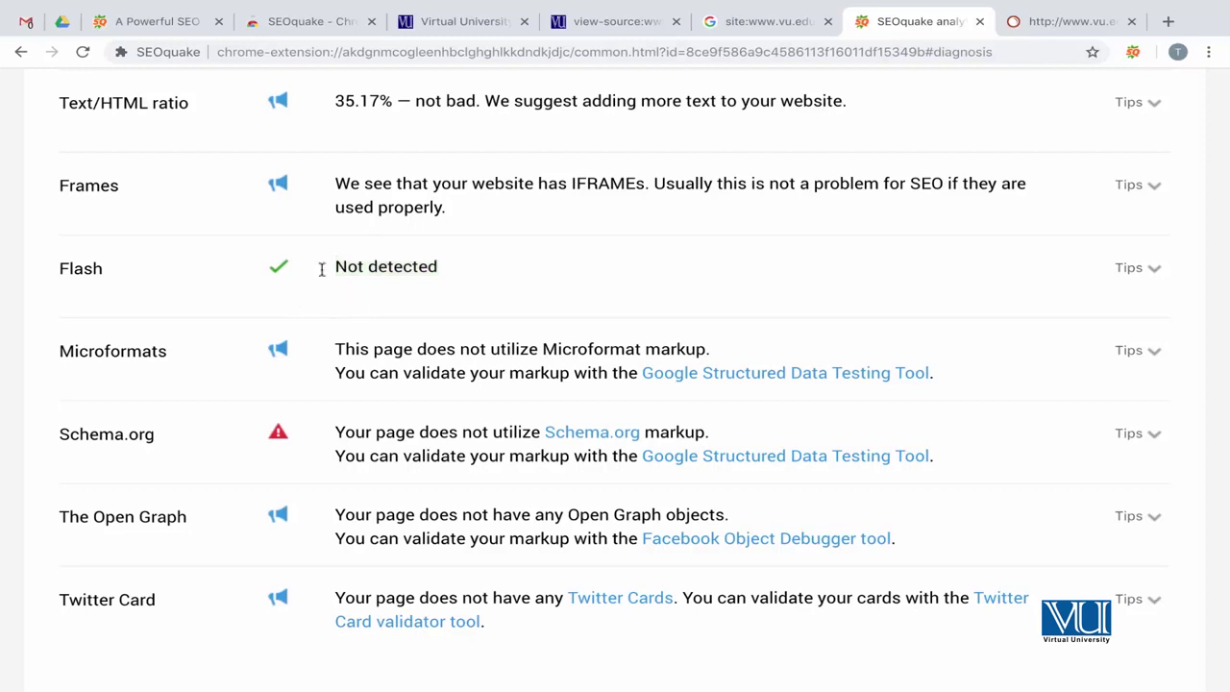
{"action": "double_click", "coordinate": [108, 275]}
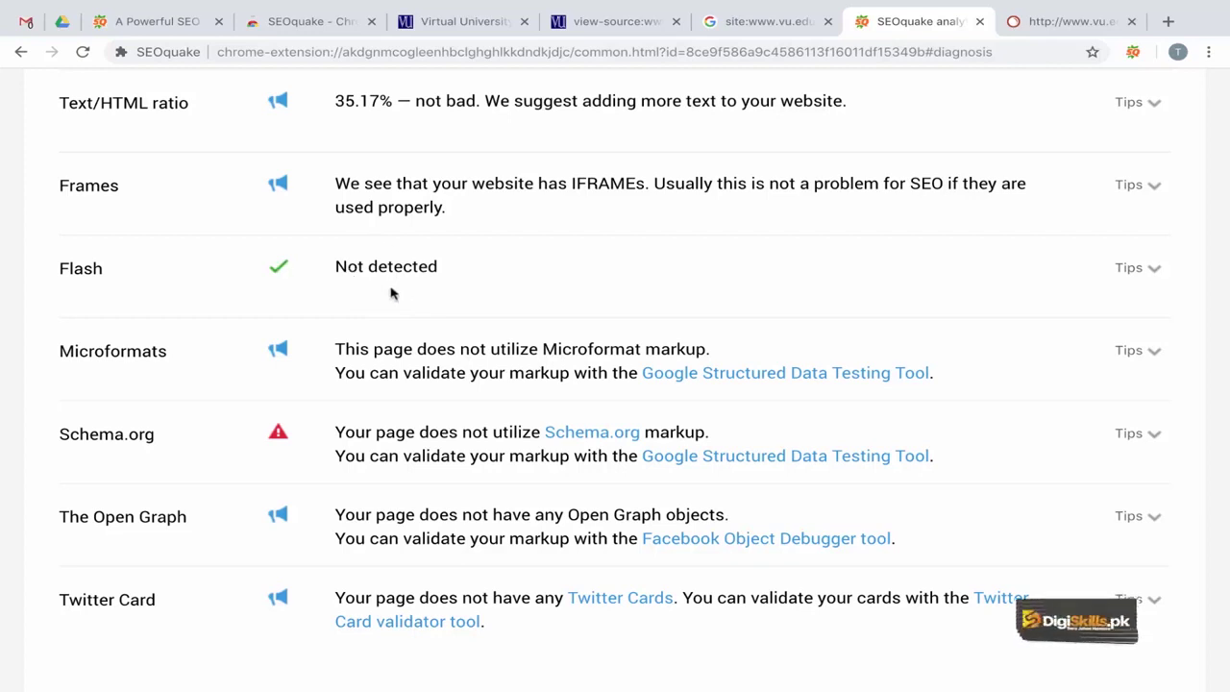
{"action": "scroll", "coordinate": [388, 287], "scroll_direction": "down", "scroll_amount": 1}
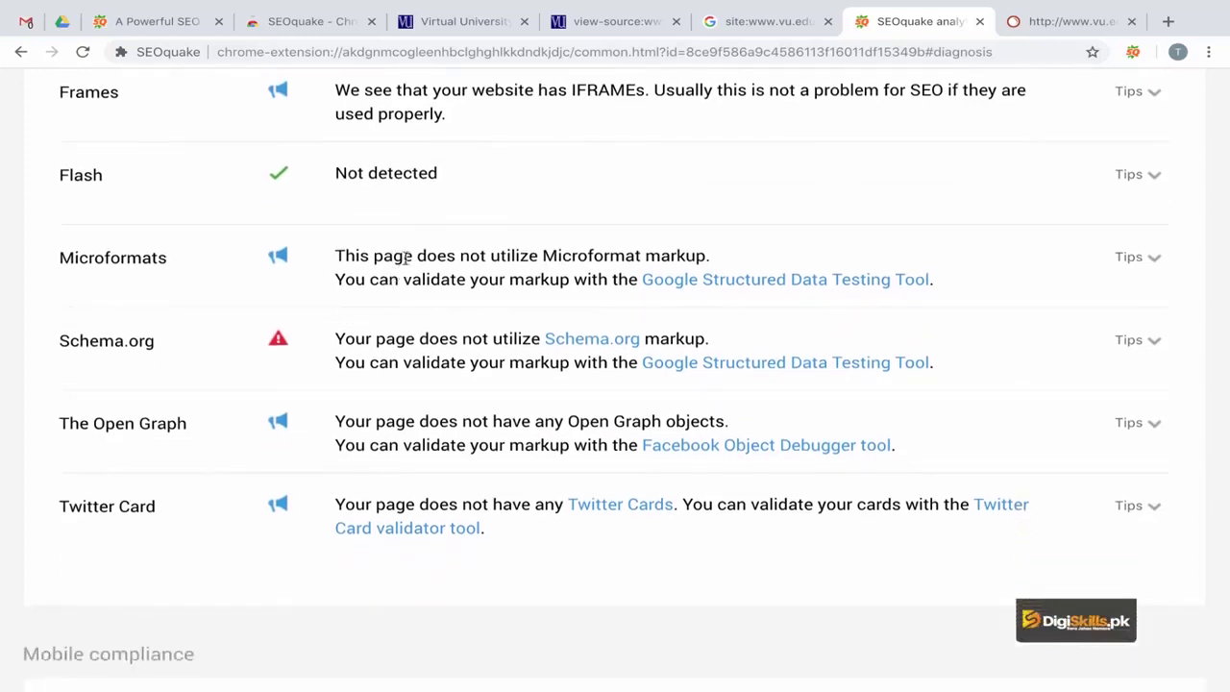
Scroll past Twitter Card to the Mobile compliance checks for AMP and meta viewport.
{"action": "scroll", "coordinate": [195, 319], "scroll_direction": "down", "scroll_amount": 1}
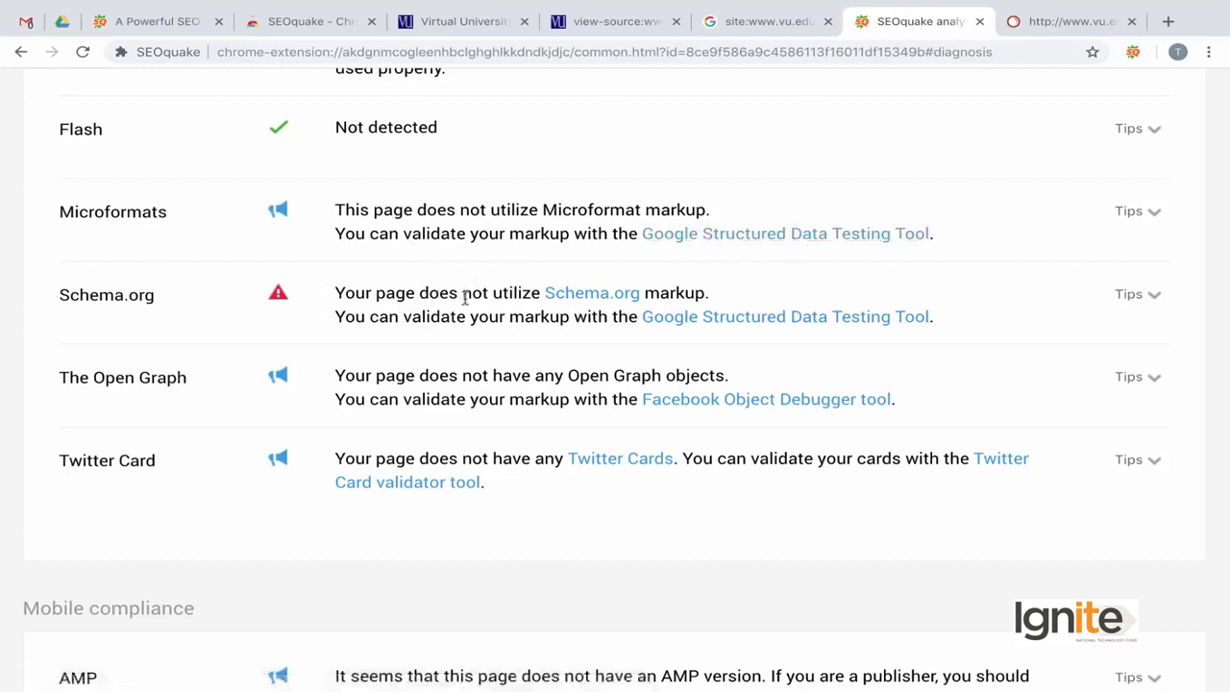
{"action": "scroll", "coordinate": [426, 358], "scroll_direction": "down", "scroll_amount": 1}
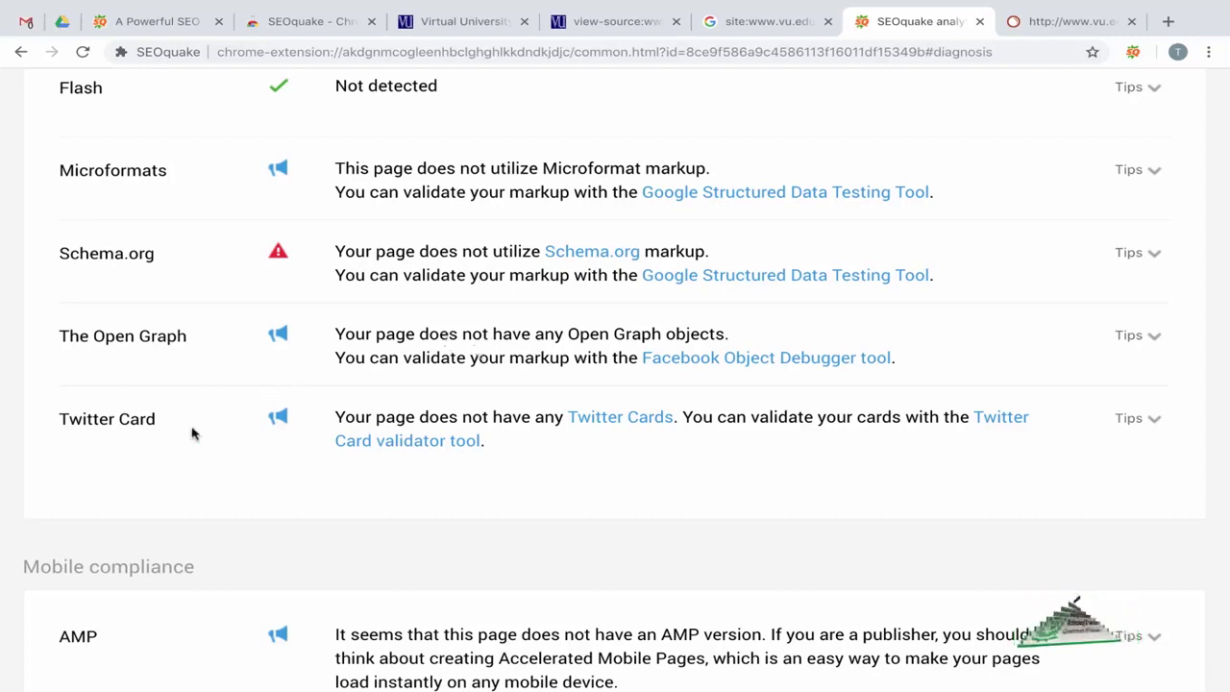
{"action": "scroll", "coordinate": [281, 460], "scroll_direction": "down", "scroll_amount": 3}
{"action": "scroll", "coordinate": [282, 461], "scroll_direction": "down", "scroll_amount": 2}
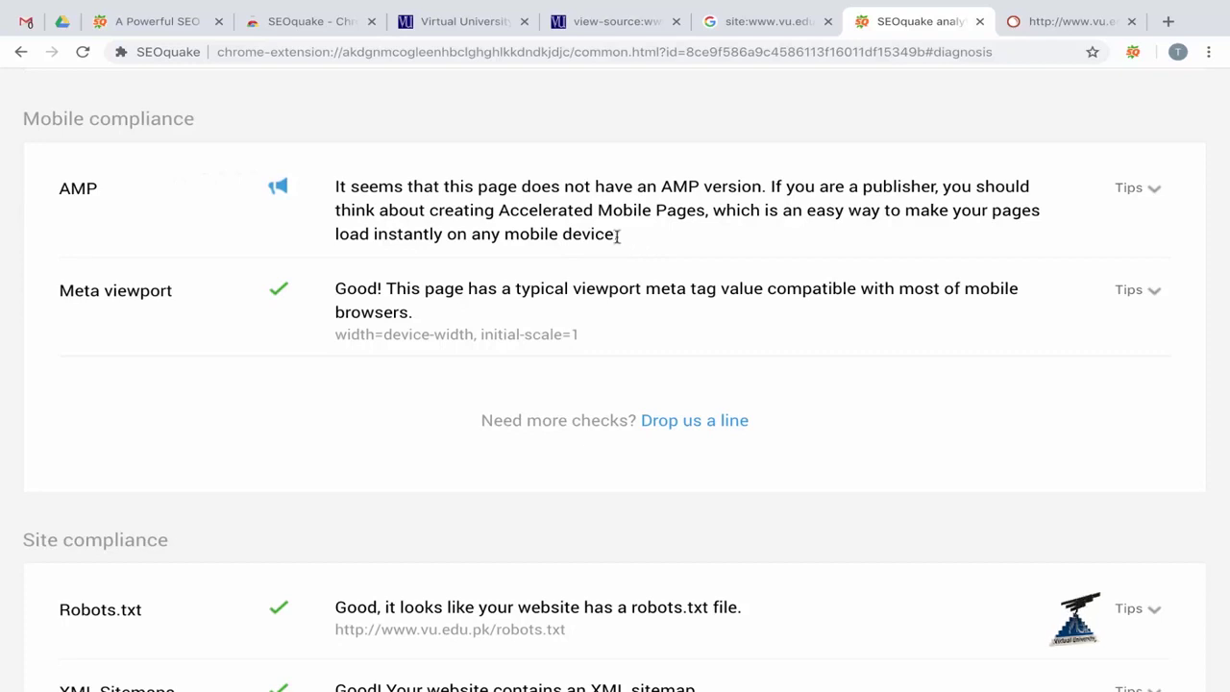
{"action": "left_click_drag", "start_coordinate": [620, 236], "coordinate": [338, 185]}
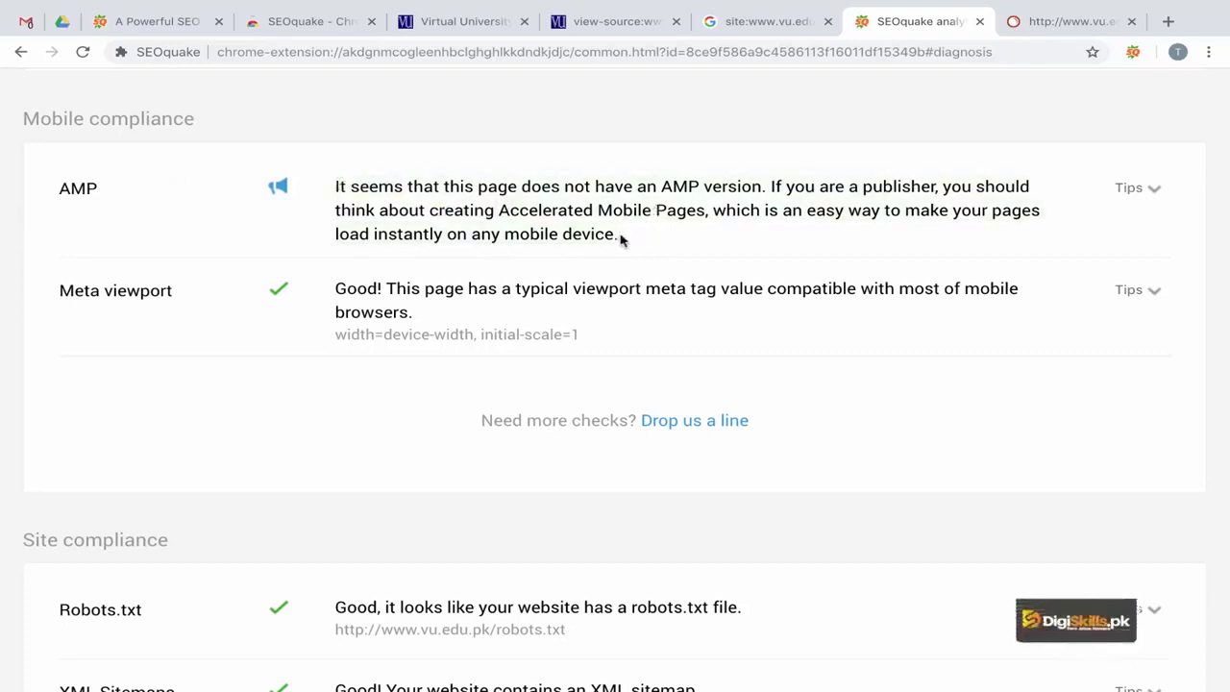
{"action": "left_click_drag", "start_coordinate": [609, 235], "coordinate": [335, 182]}
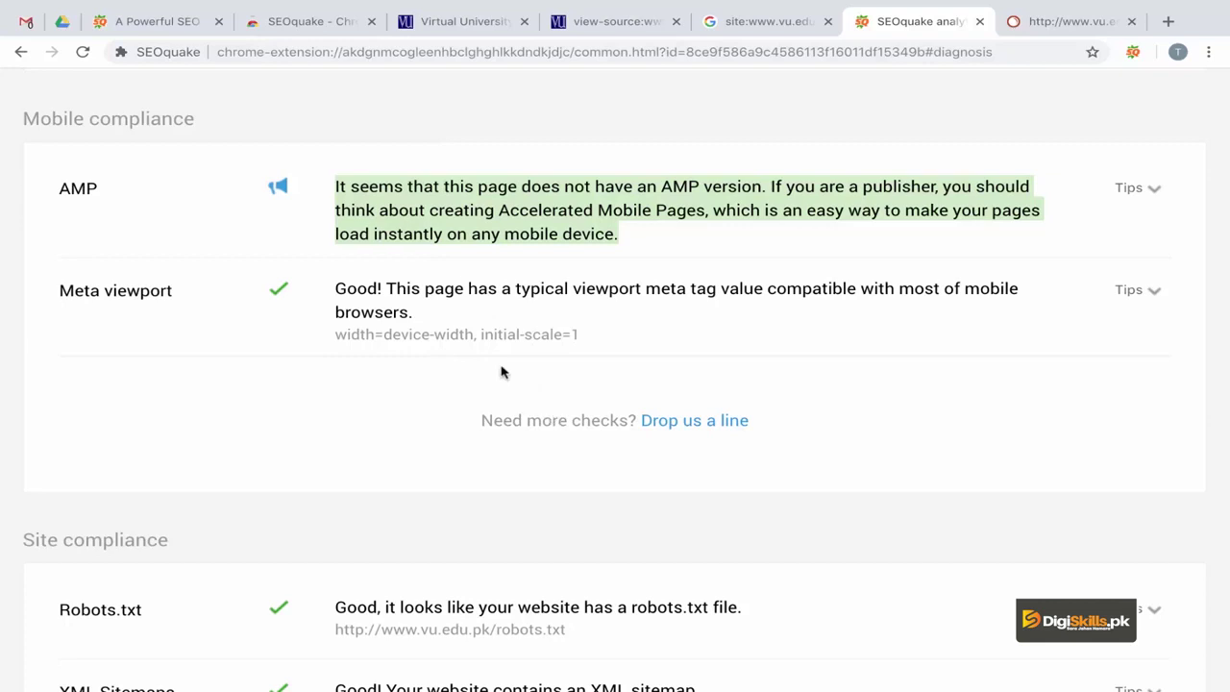
{"action": "scroll", "coordinate": [145, 321], "scroll_direction": "down", "scroll_amount": 1}
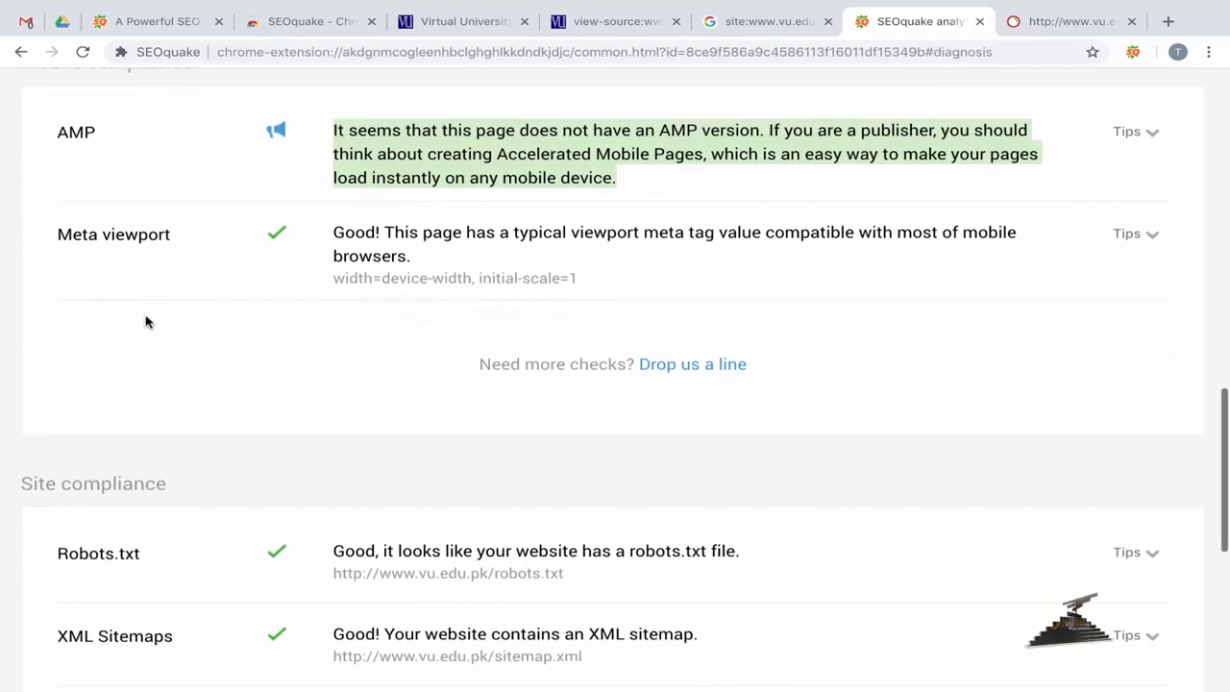
{"action": "scroll", "coordinate": [423, 340], "scroll_direction": "left", "scroll_amount": 1}
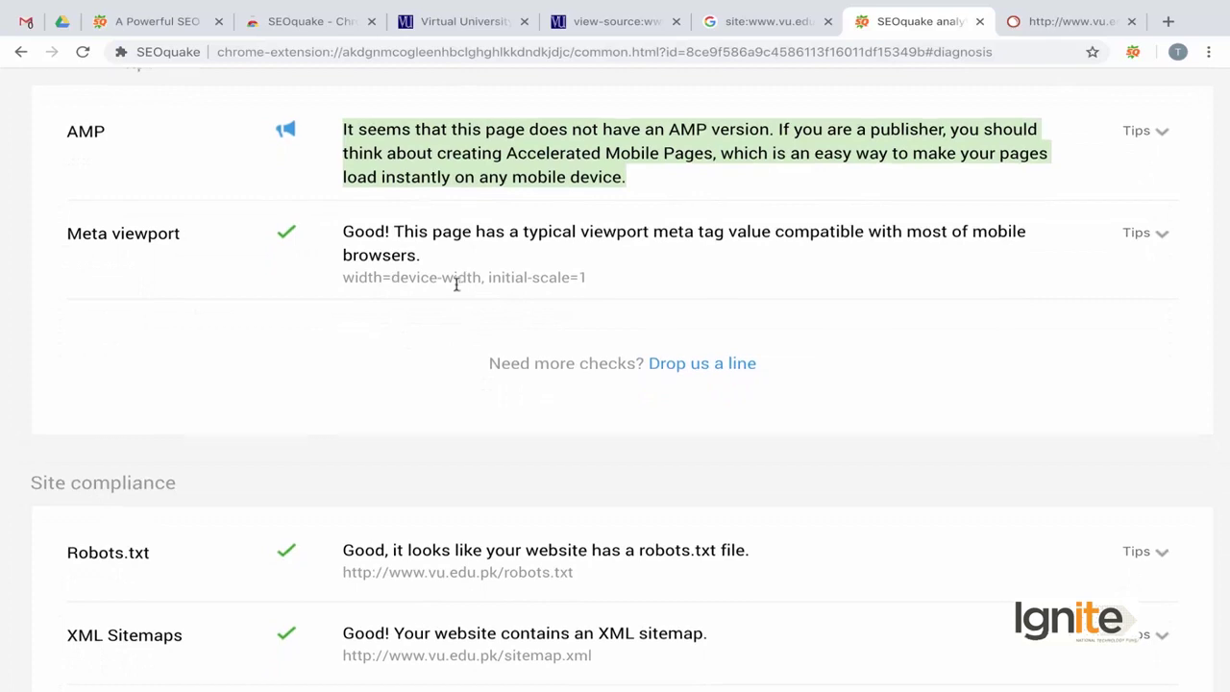
{"action": "scroll", "coordinate": [458, 288], "scroll_direction": "down", "scroll_amount": 1}
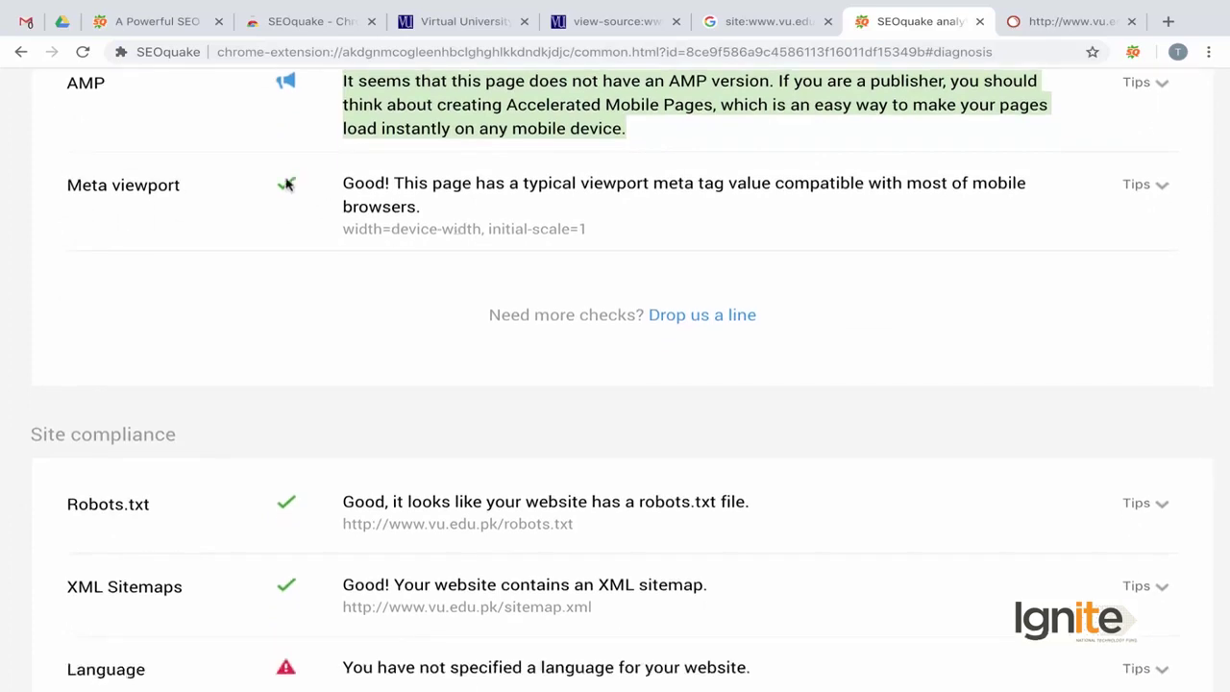
{"action": "scroll", "coordinate": [274, 207], "scroll_direction": "down", "scroll_amount": 6}
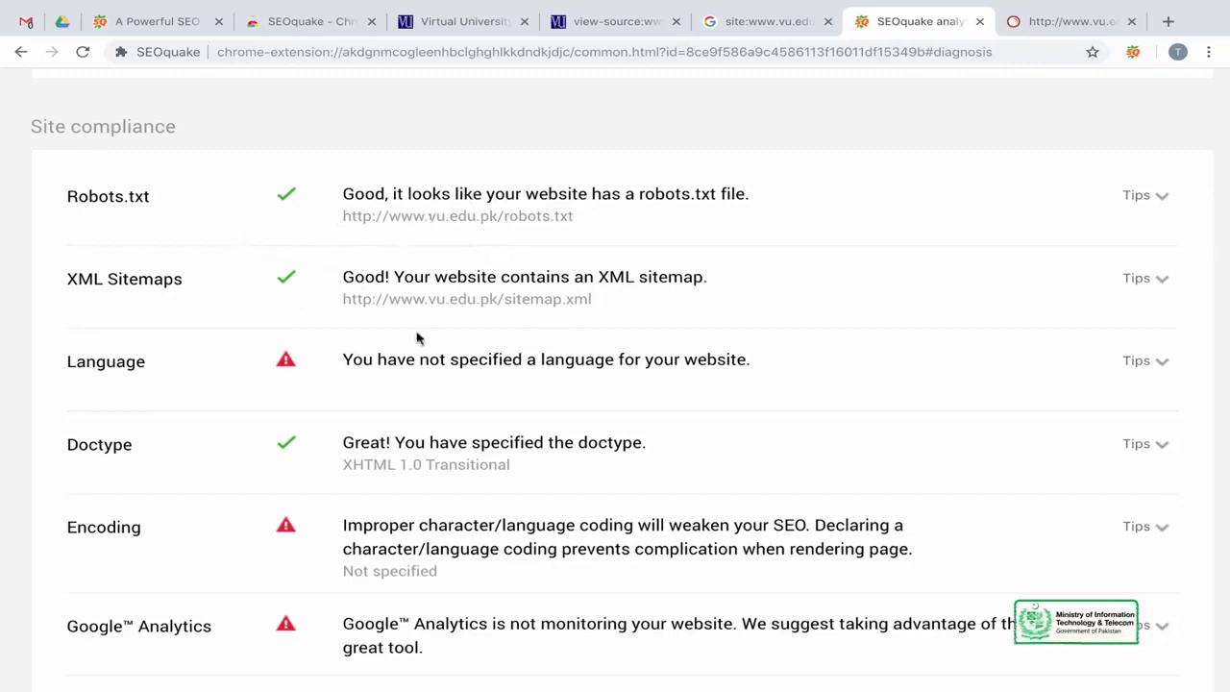
Review the Site compliance rows, highlighting the XHTML 1.0 Transitional doctype and the Encoding check.
{"action": "scroll", "coordinate": [389, 335], "scroll_direction": "down", "scroll_amount": 1}
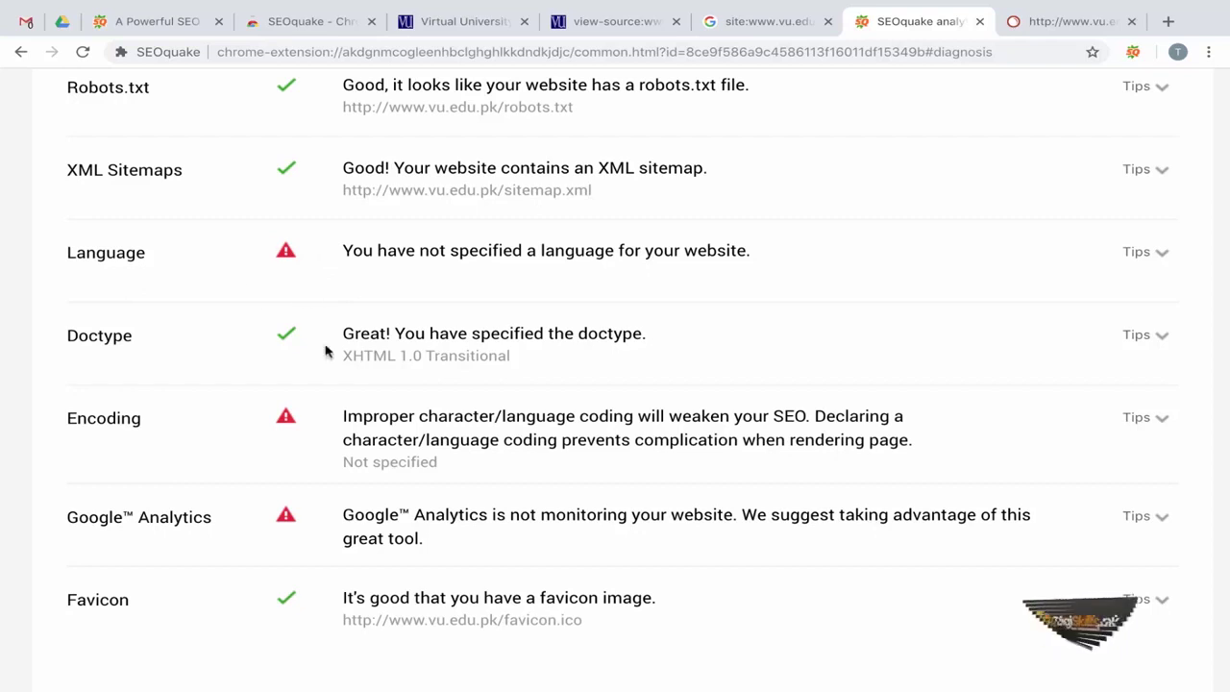
{"action": "scroll", "coordinate": [354, 349], "scroll_direction": "down", "scroll_amount": 2}
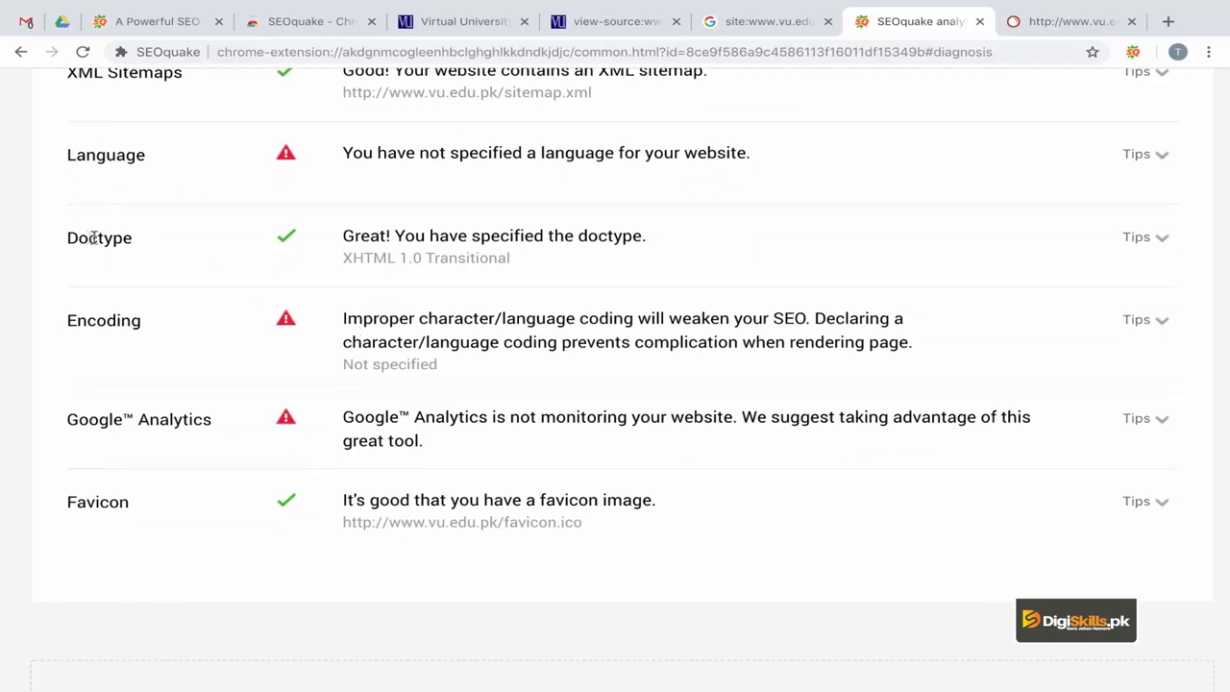
{"action": "triple_click", "coordinate": [372, 262]}
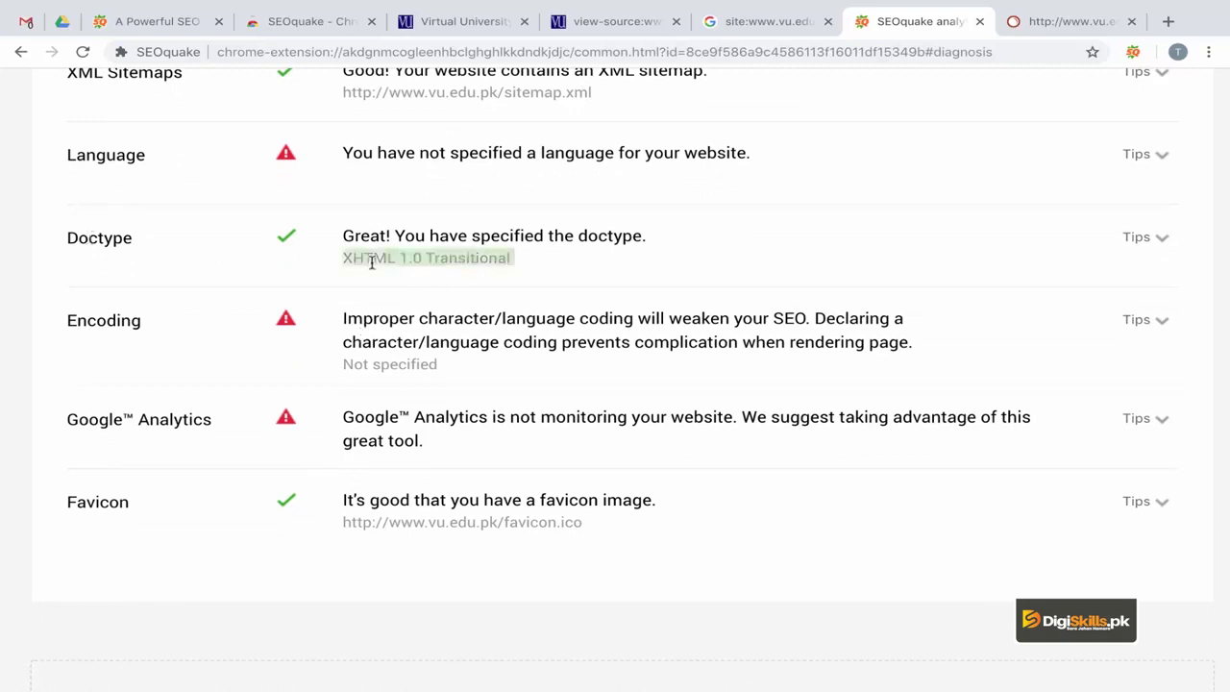
{"action": "left_click", "coordinate": [98, 325]}
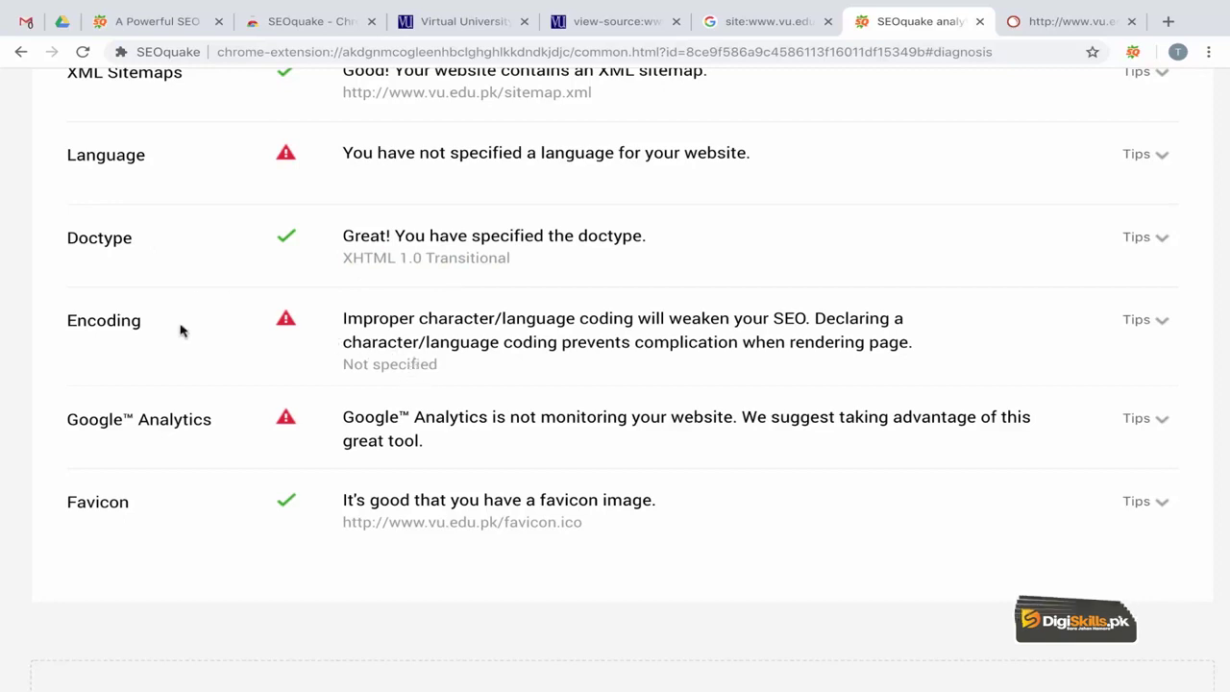
{"action": "mouse_move", "coordinate": [442, 368]}
{"action": "left_mouse_down"}
{"action": "mouse_move", "coordinate": [196, 266]}
{"action": "mouse_move", "coordinate": [83, 236]}
{"action": "left_mouse_up"}
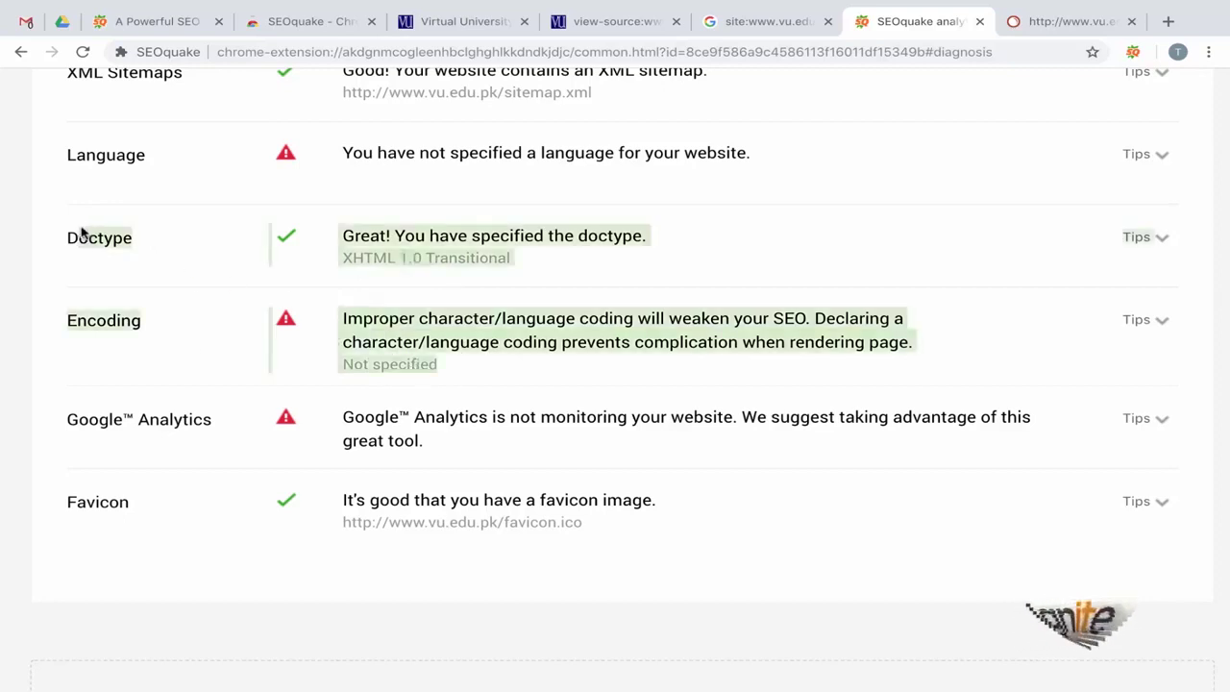
{"action": "left_click", "coordinate": [142, 272]}
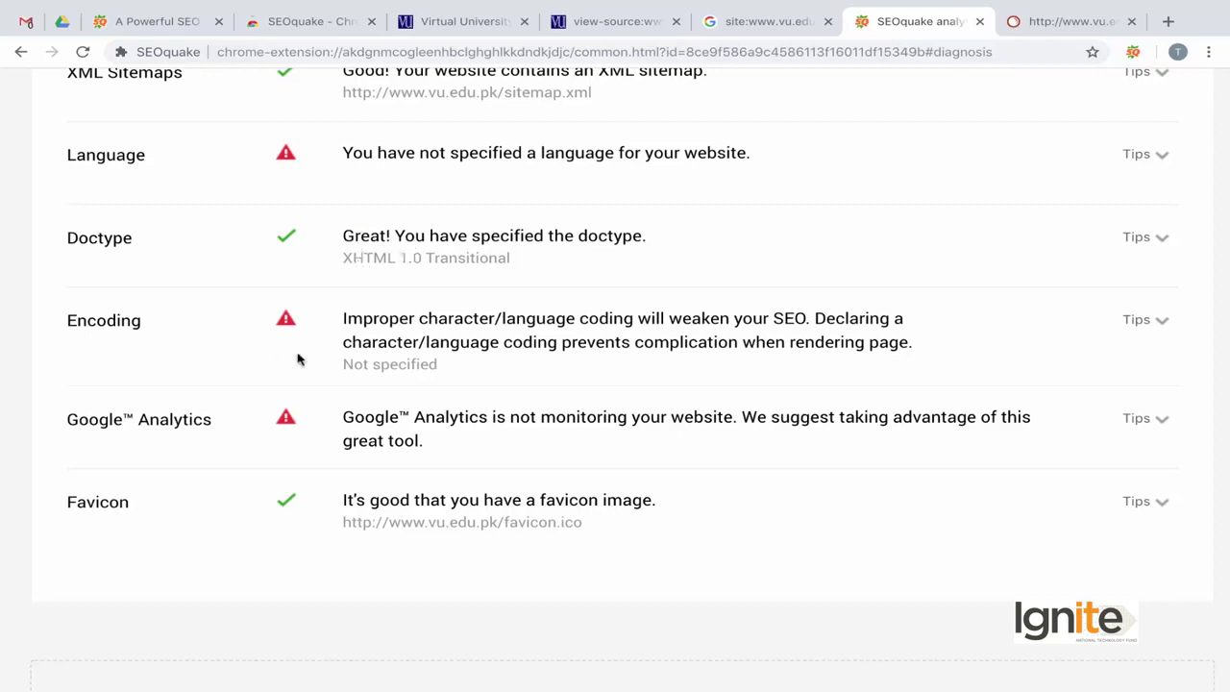
Highlight the 'Not specified' encoding, Google Analytics warning and favicon address, then return to the top.
{"action": "triple_click", "coordinate": [395, 366]}
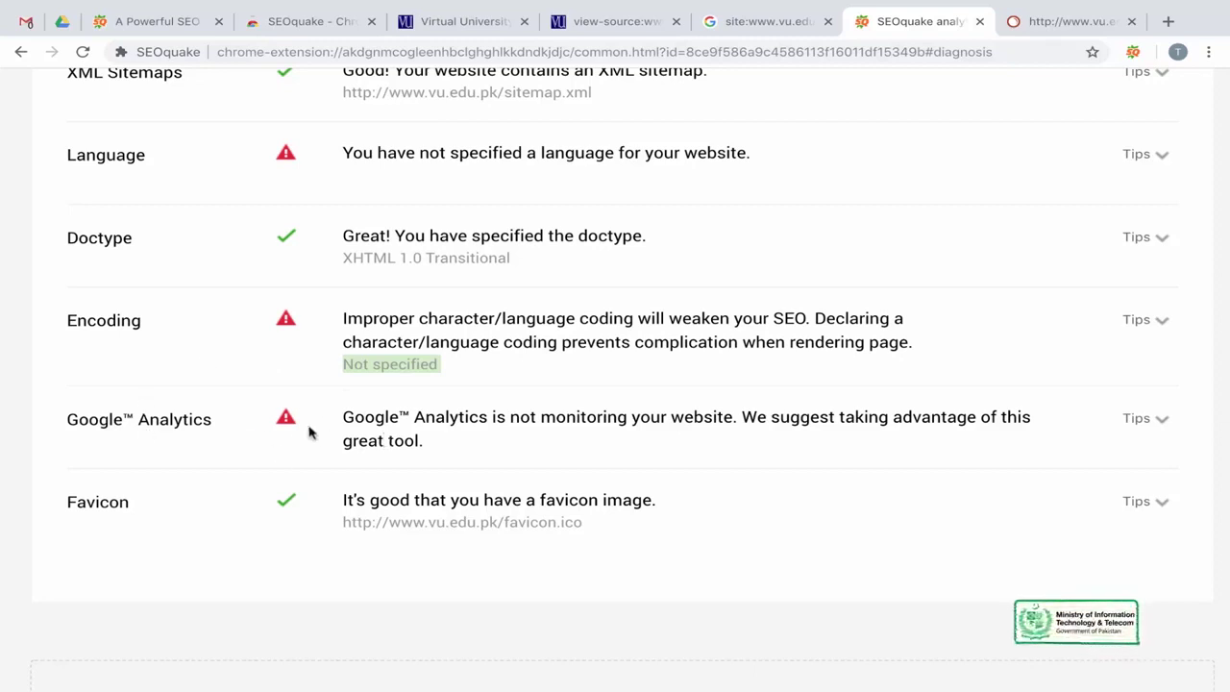
{"action": "left_click_drag", "start_coordinate": [439, 444], "coordinate": [343, 412]}
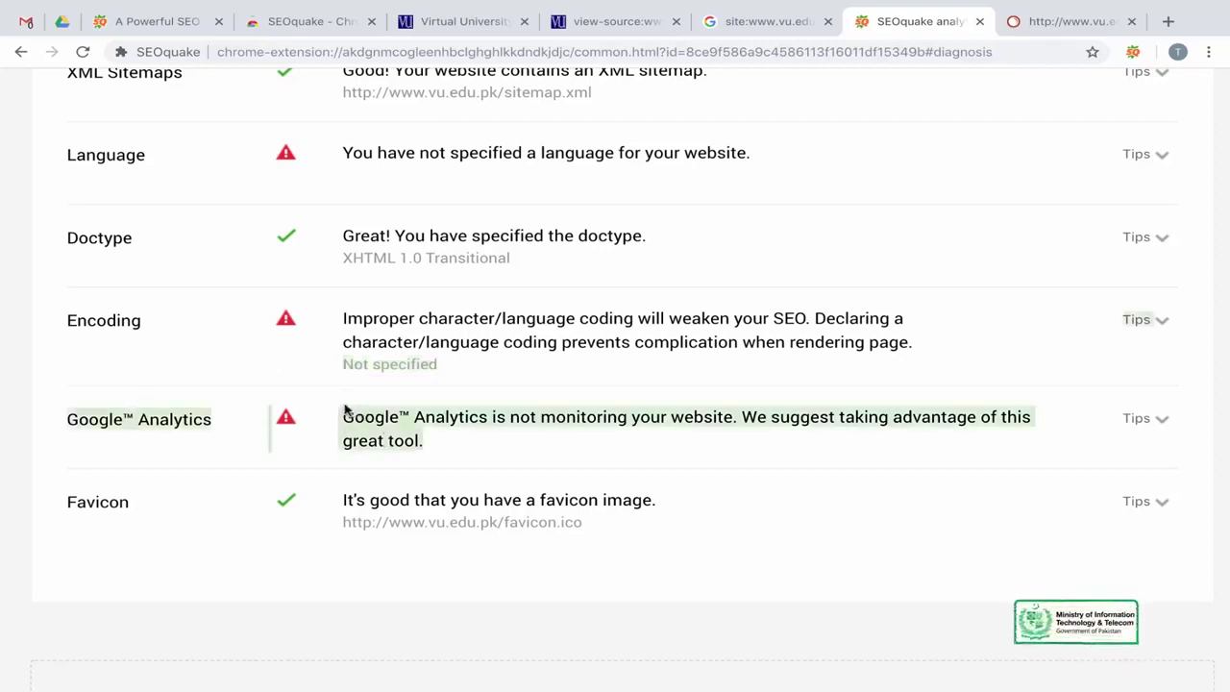
{"action": "left_click", "coordinate": [111, 511]}
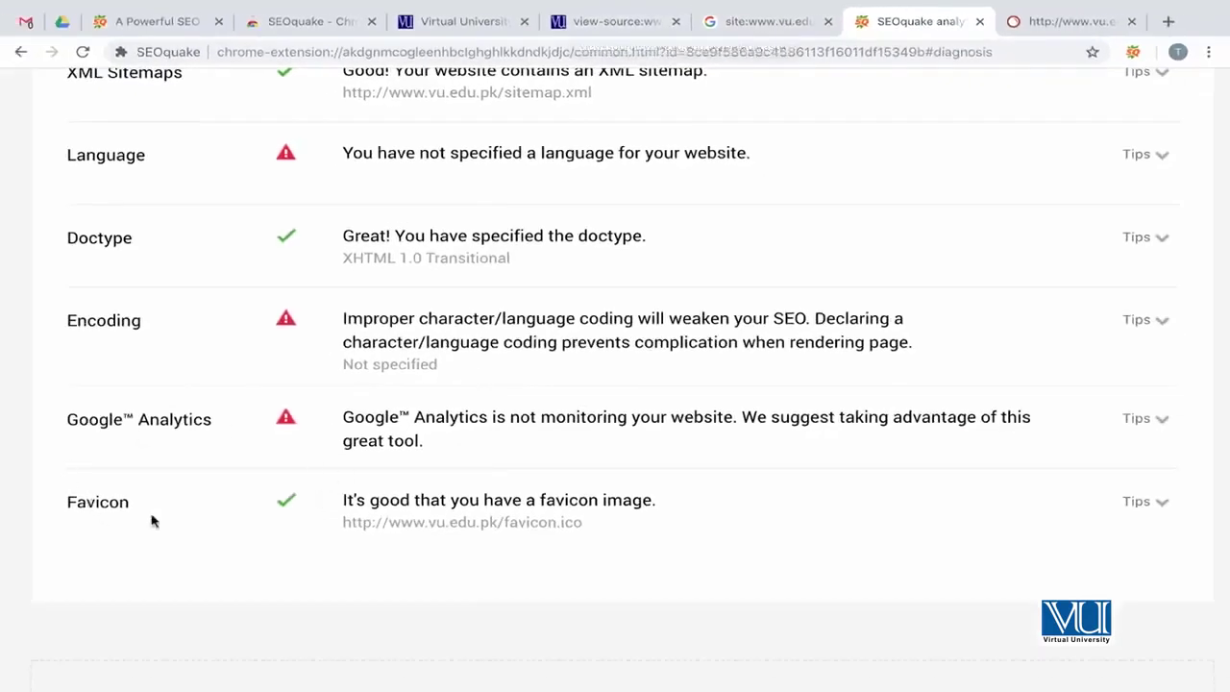
{"action": "triple_click", "coordinate": [541, 521]}
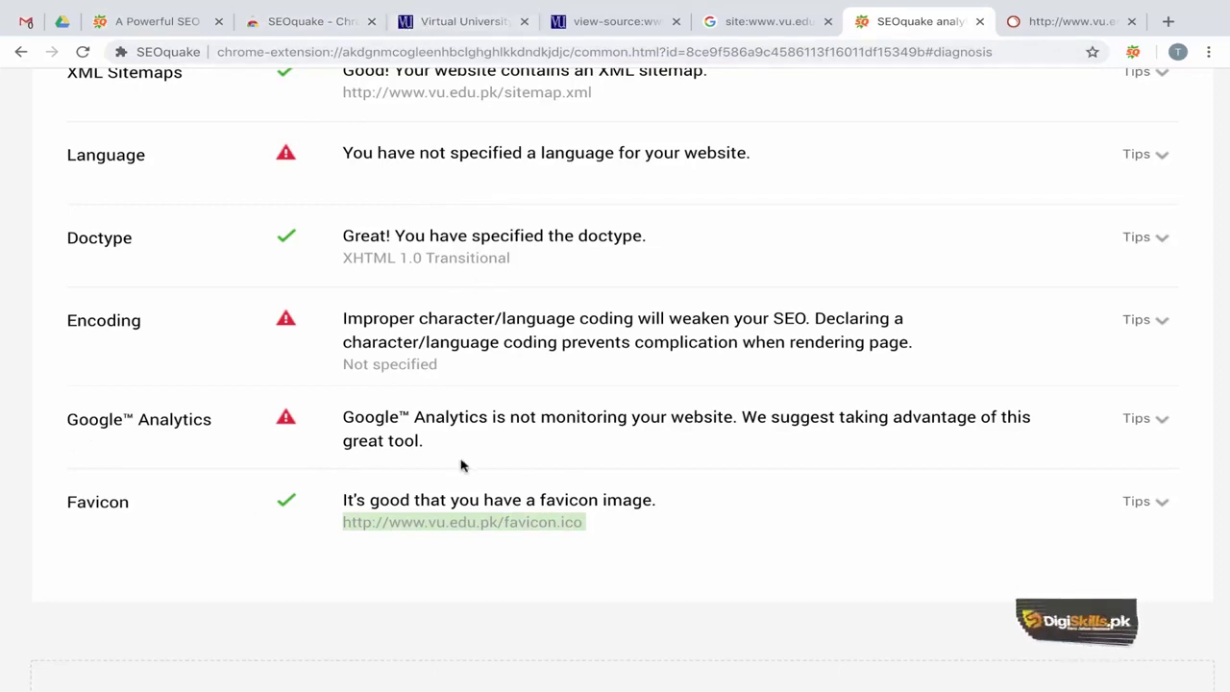
{"action": "scroll", "coordinate": [461, 465], "scroll_direction": "up", "scroll_amount": 10}
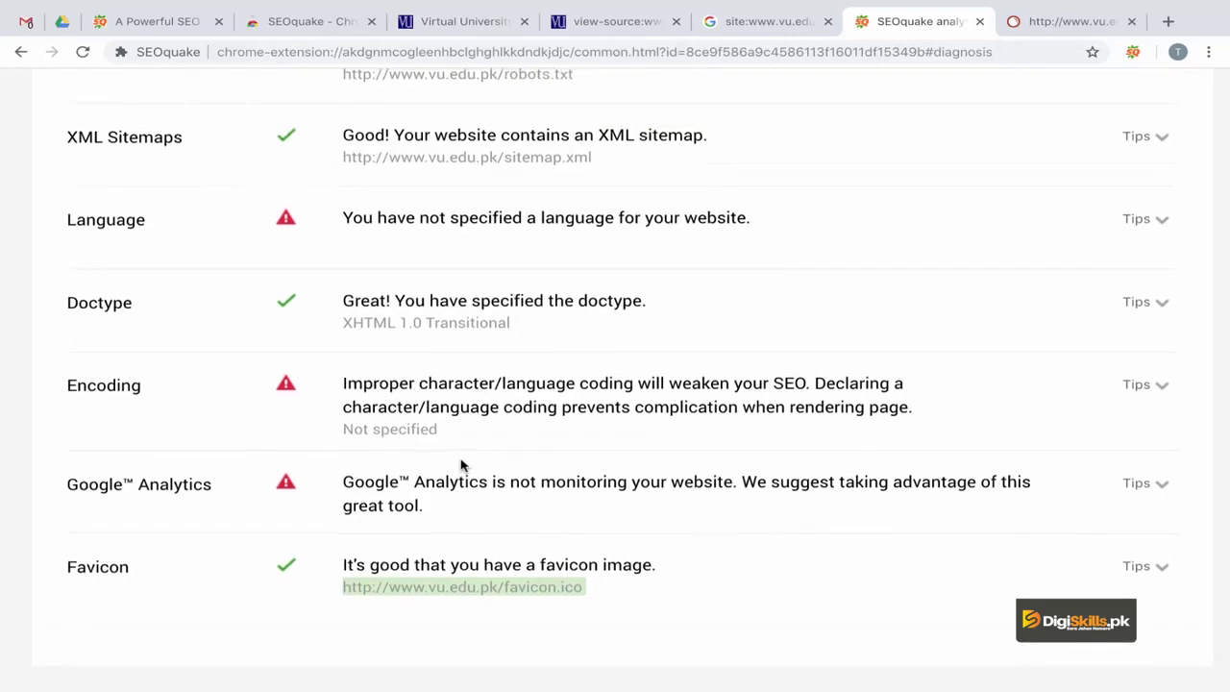
{"action": "scroll", "coordinate": [460, 466], "scroll_direction": "up", "scroll_amount": 6}
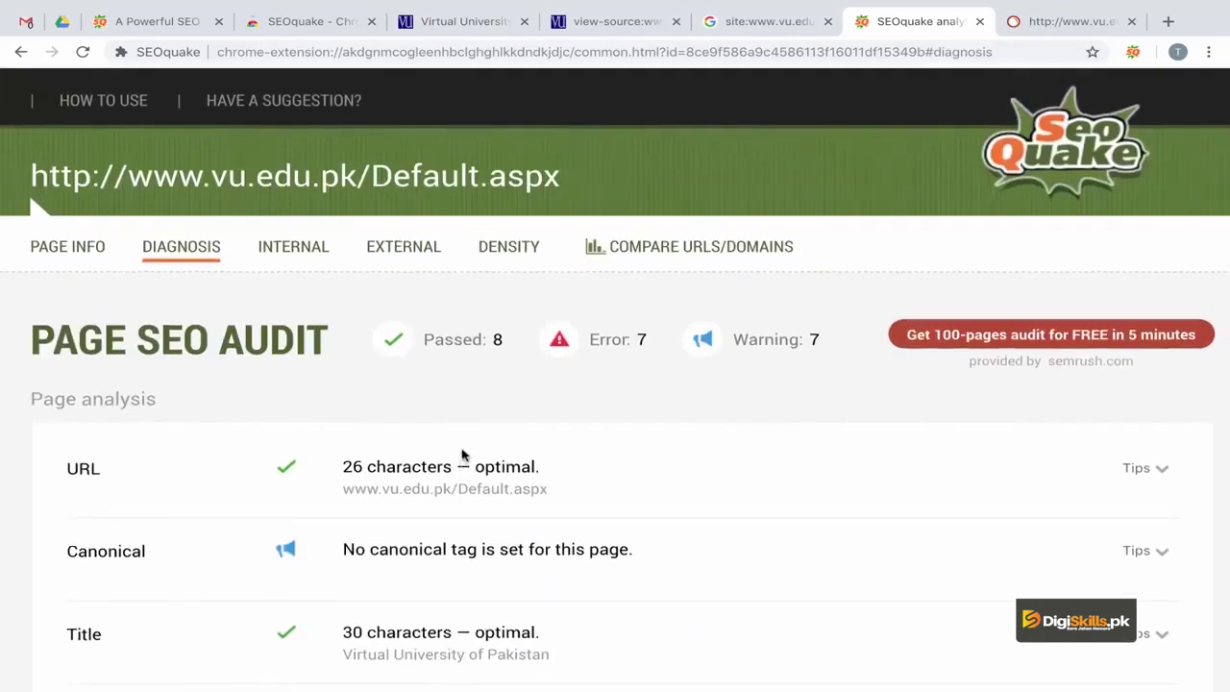
{"action": "scroll", "coordinate": [455, 449], "scroll_direction": "down", "scroll_amount": 15}
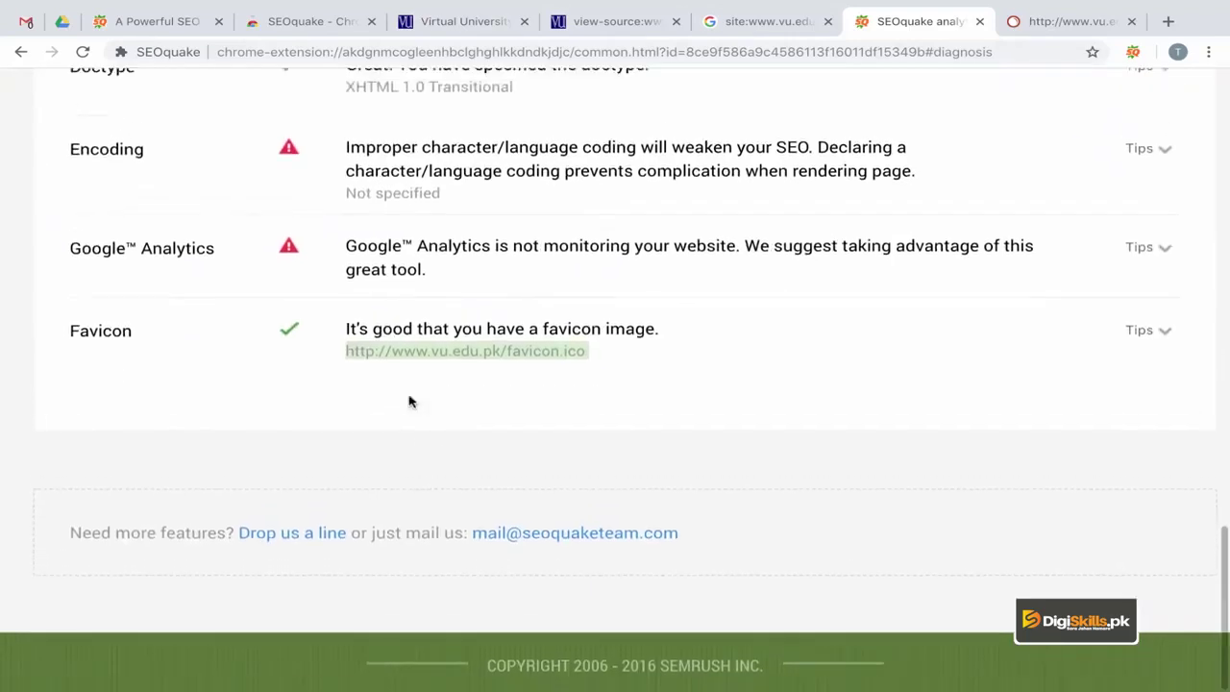
{"action": "scroll", "coordinate": [215, 326], "scroll_direction": "up", "scroll_amount": 8}
{"action": "scroll", "coordinate": [214, 326], "scroll_direction": "up", "scroll_amount": 7}
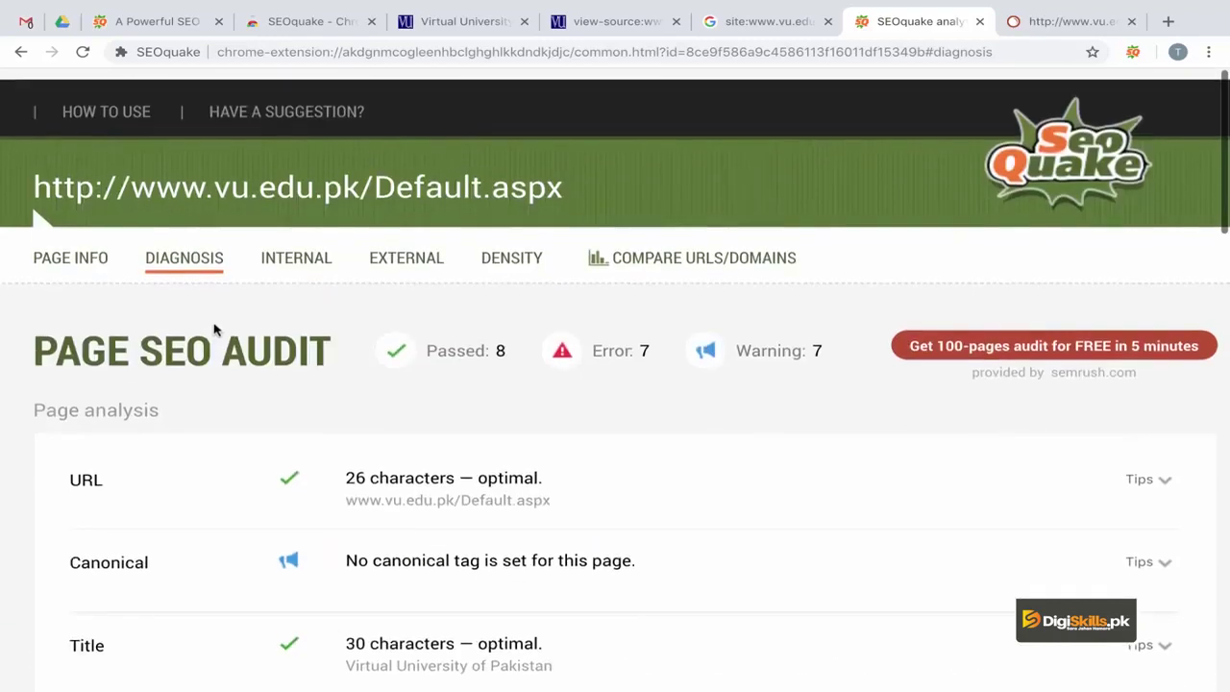
Switch briefly to the External links report and back to Internal links.
{"action": "left_click", "coordinate": [291, 252]}
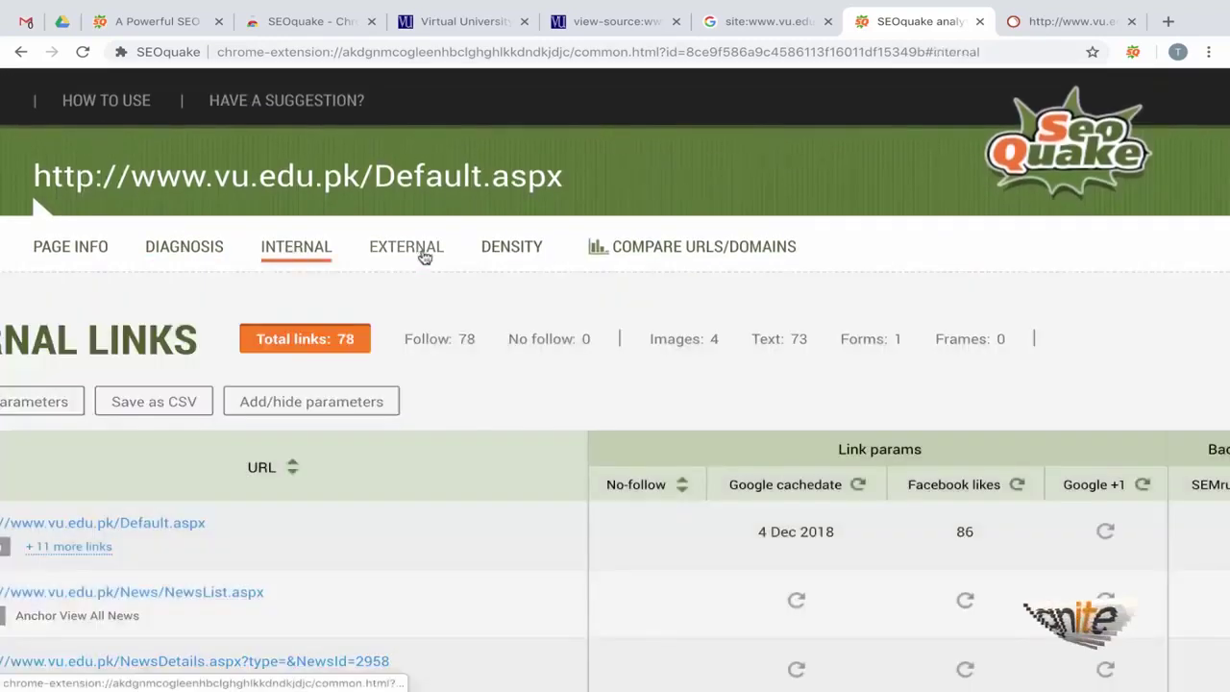
{"action": "left_click", "coordinate": [424, 256]}
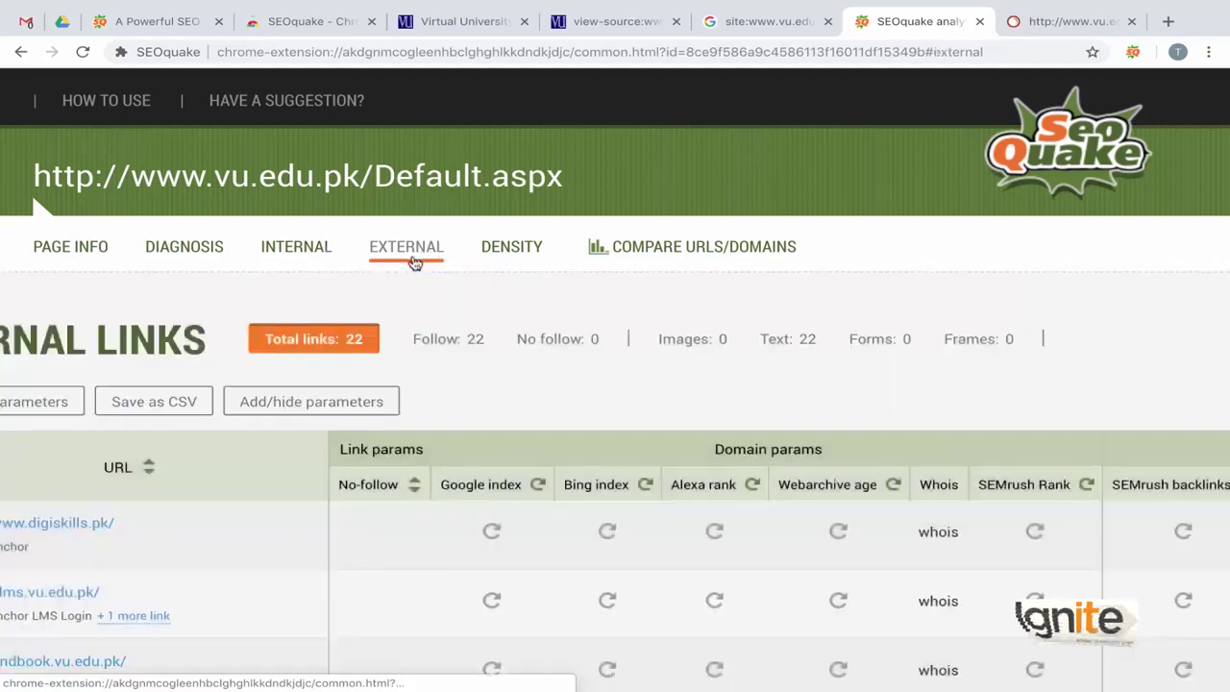
{"action": "scroll", "coordinate": [316, 352], "scroll_direction": "down", "scroll_amount": 1}
{"action": "scroll", "coordinate": [316, 351], "scroll_direction": "up", "scroll_amount": 1}
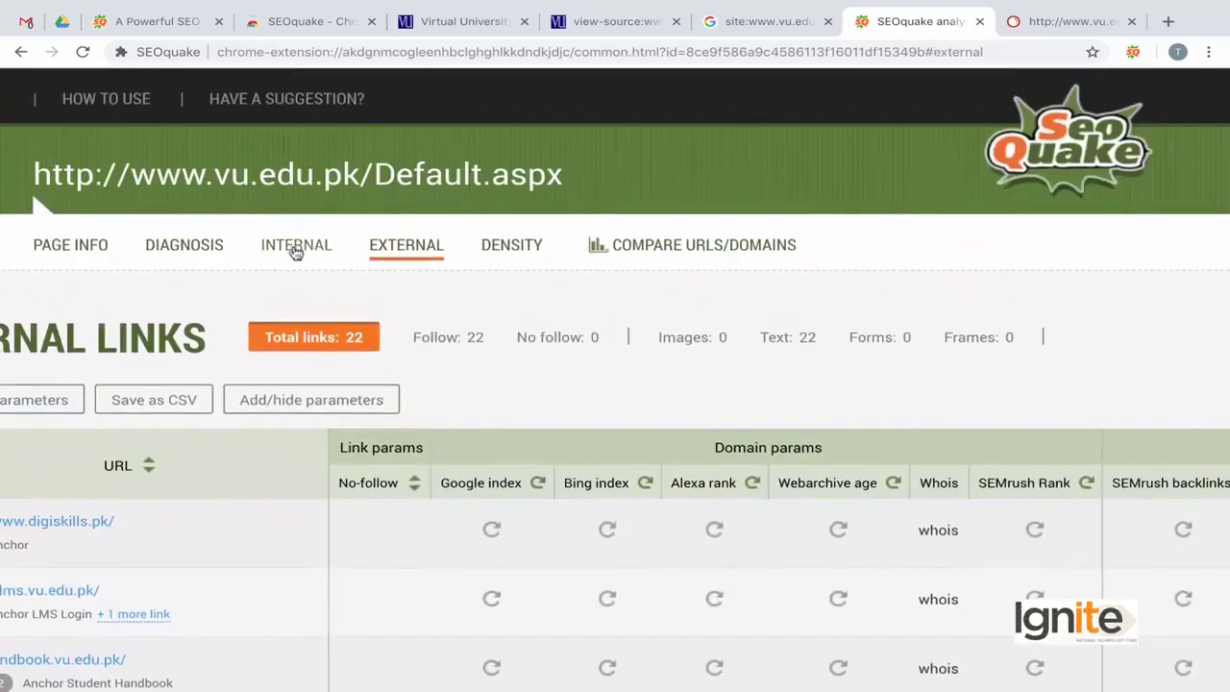
{"action": "left_click", "coordinate": [294, 248]}
Scroll through the 78 internal links (73 text, 4 image, 1 form) and back up.
{"action": "scroll", "coordinate": [376, 503], "scroll_direction": "down", "scroll_amount": 3}
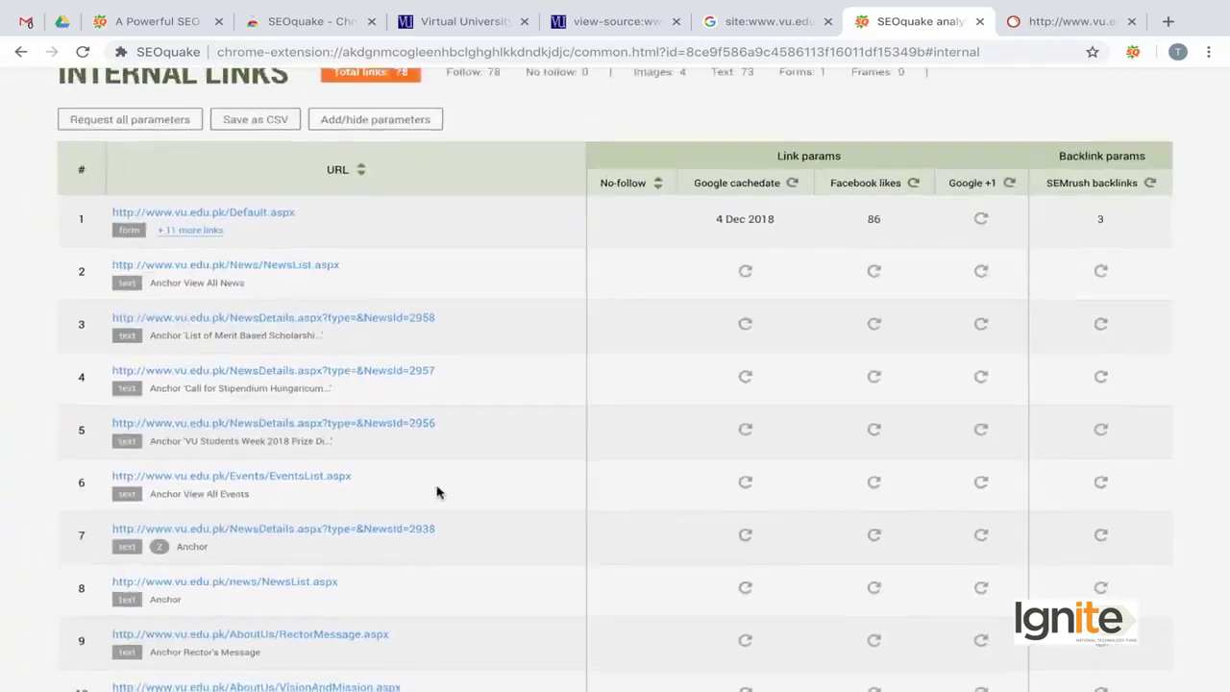
{"action": "scroll", "coordinate": [428, 461], "scroll_direction": "down", "scroll_amount": 3}
{"action": "scroll", "coordinate": [428, 461], "scroll_direction": "down", "scroll_amount": 2}
{"action": "scroll", "coordinate": [431, 464], "scroll_direction": "down", "scroll_amount": 2}
{"action": "scroll", "coordinate": [430, 465], "scroll_direction": "down", "scroll_amount": 5}
{"action": "scroll", "coordinate": [432, 459], "scroll_direction": "down", "scroll_amount": 3}
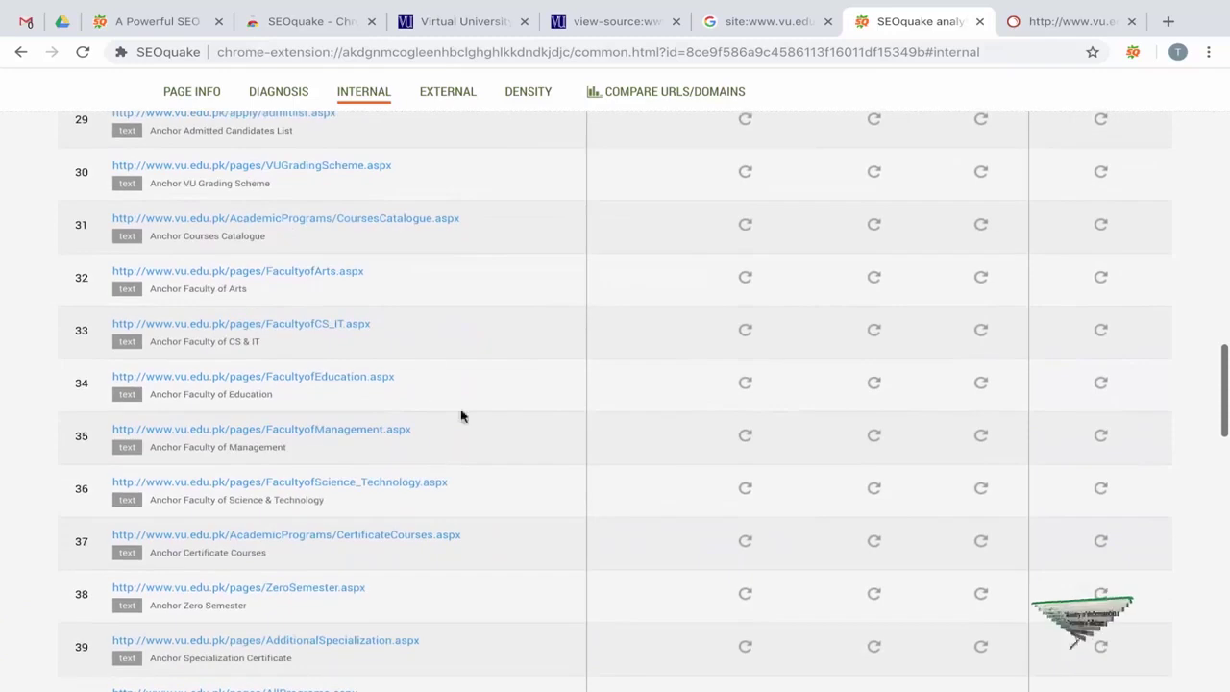
{"action": "scroll", "coordinate": [340, 519], "scroll_direction": "down", "scroll_amount": 6}
{"action": "scroll", "coordinate": [341, 519], "scroll_direction": "down", "scroll_amount": 5}
{"action": "scroll", "coordinate": [340, 522], "scroll_direction": "down", "scroll_amount": 3}
{"action": "scroll", "coordinate": [340, 522], "scroll_direction": "up", "scroll_amount": 7}
{"action": "scroll", "coordinate": [340, 516], "scroll_direction": "up", "scroll_amount": 15}
{"action": "scroll", "coordinate": [341, 516], "scroll_direction": "up", "scroll_amount": 6}
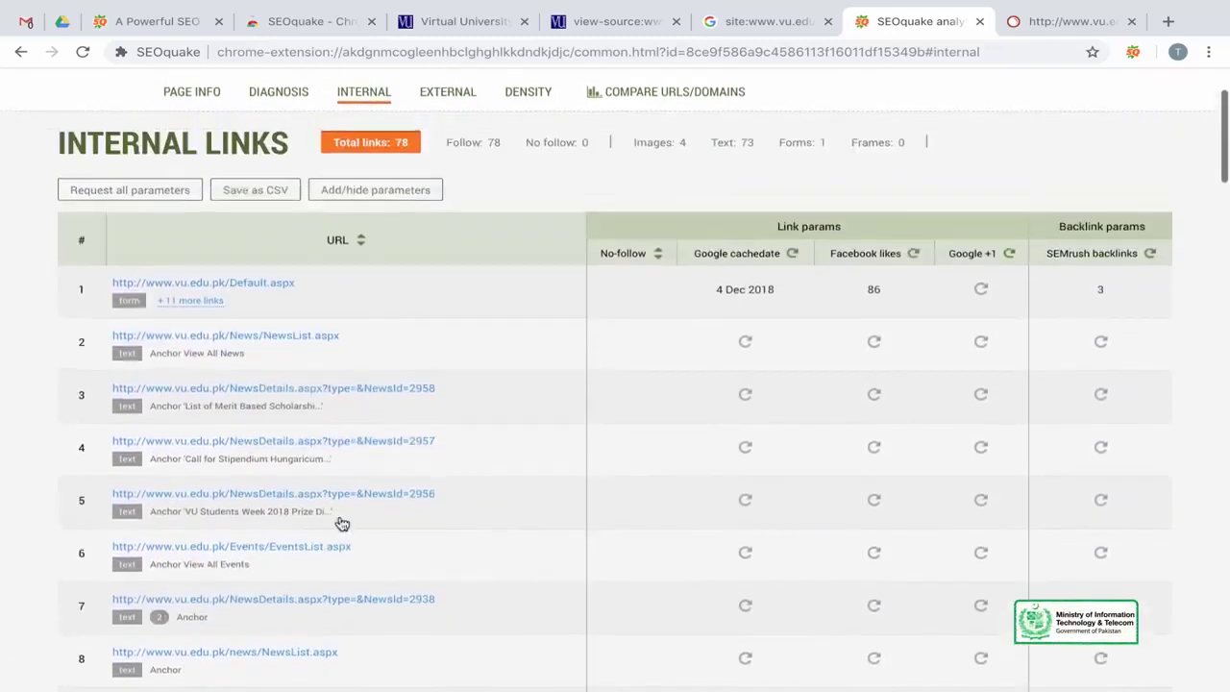
{"action": "scroll", "coordinate": [344, 514], "scroll_direction": "up", "scroll_amount": 2}
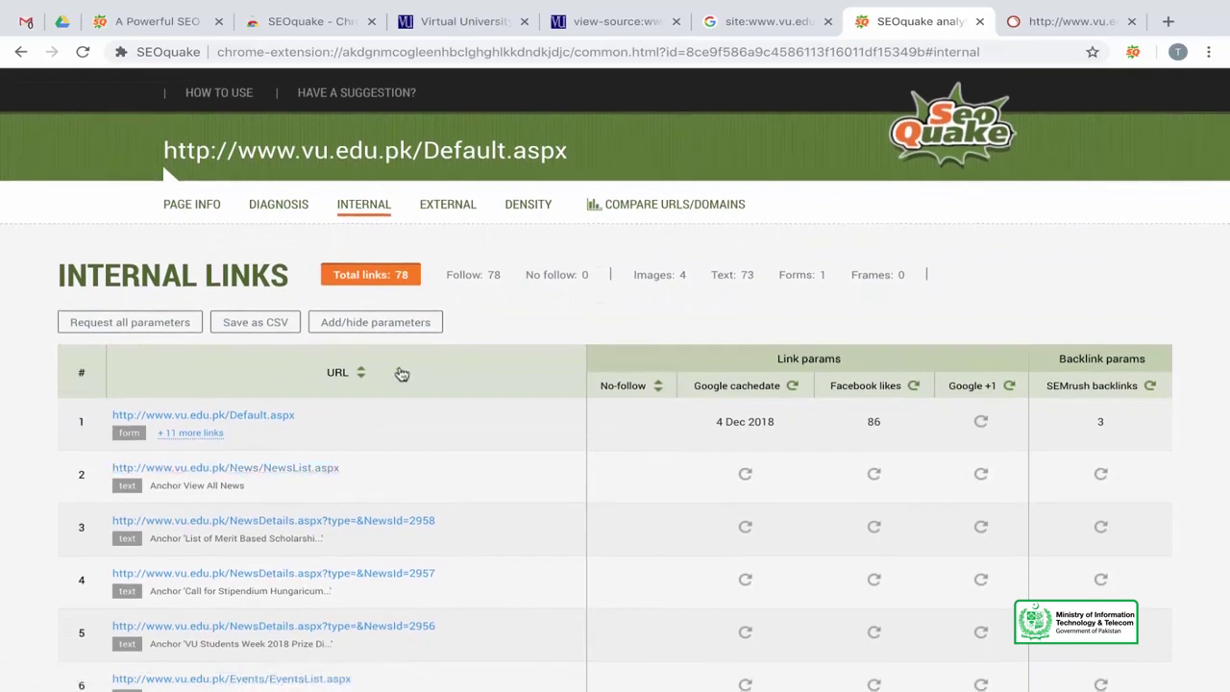
Show the External Links report and scroll through its 22 follow text links.
{"action": "left_click", "coordinate": [450, 205]}
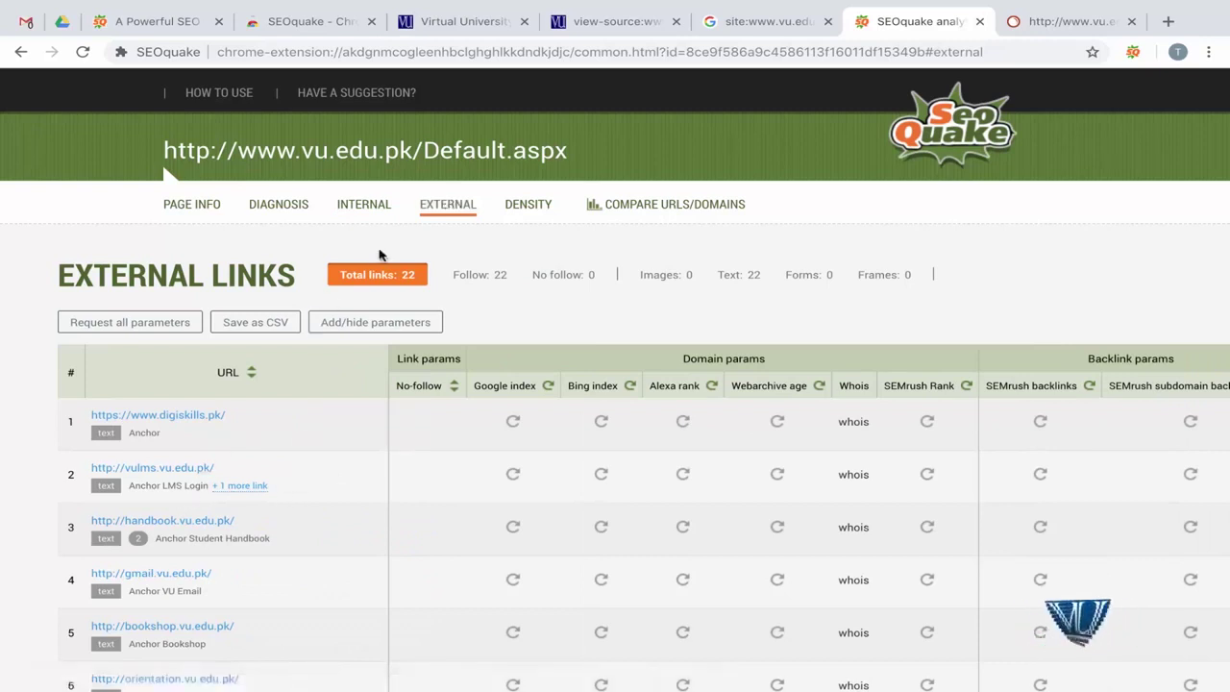
{"action": "scroll", "coordinate": [276, 518], "scroll_direction": "down", "scroll_amount": 2}
{"action": "scroll", "coordinate": [276, 518], "scroll_direction": "down", "scroll_amount": 2}
{"action": "scroll", "coordinate": [276, 518], "scroll_direction": "down", "scroll_amount": 3}
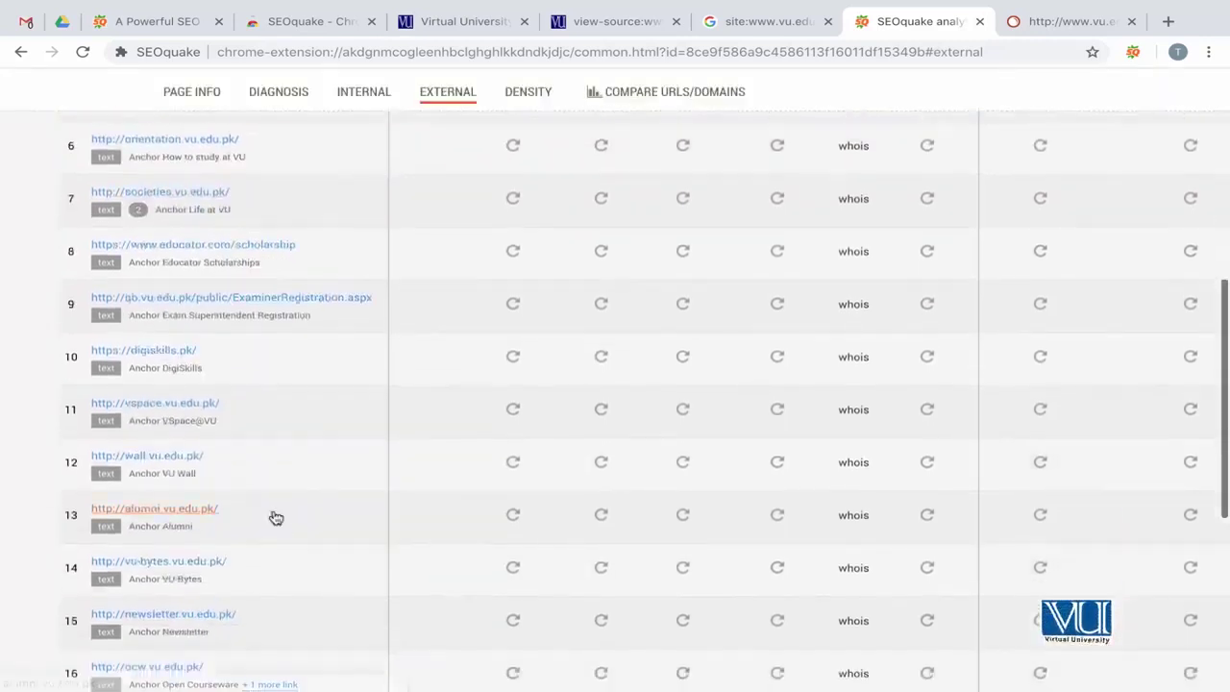
{"action": "scroll", "coordinate": [276, 518], "scroll_direction": "down", "scroll_amount": 2}
{"action": "scroll", "coordinate": [276, 519], "scroll_direction": "down", "scroll_amount": 2}
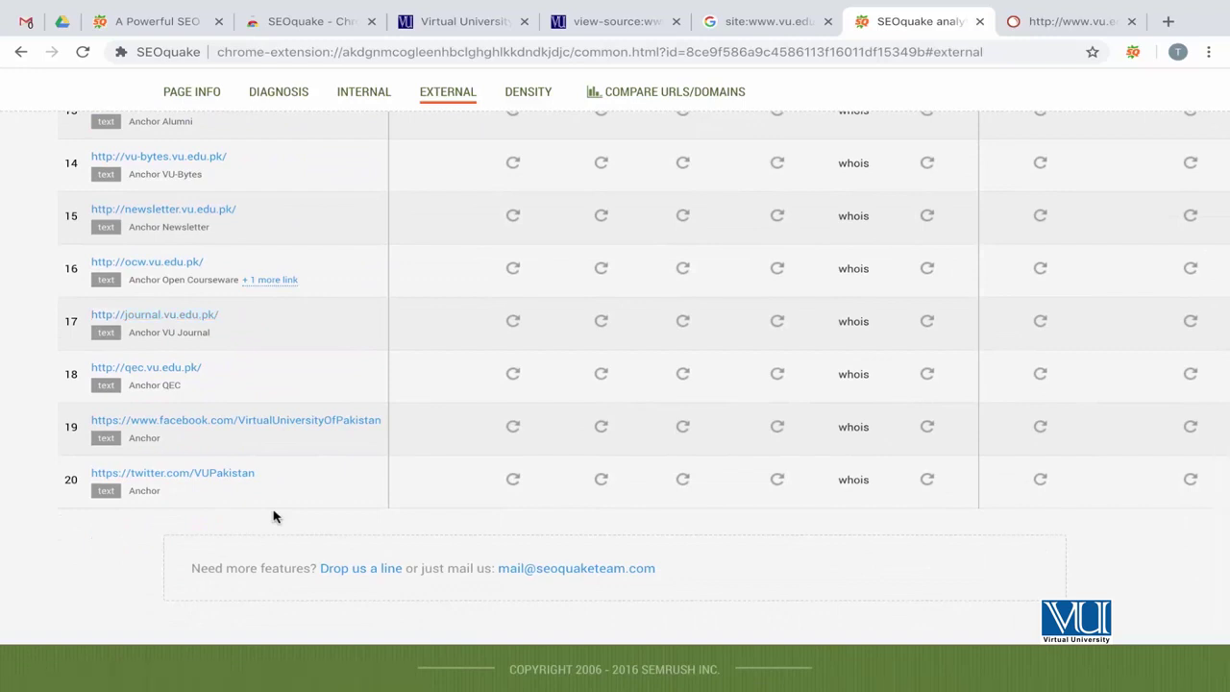
{"action": "scroll", "coordinate": [273, 518], "scroll_direction": "up", "scroll_amount": 8}
{"action": "scroll", "coordinate": [275, 510], "scroll_direction": "up", "scroll_amount": 2}
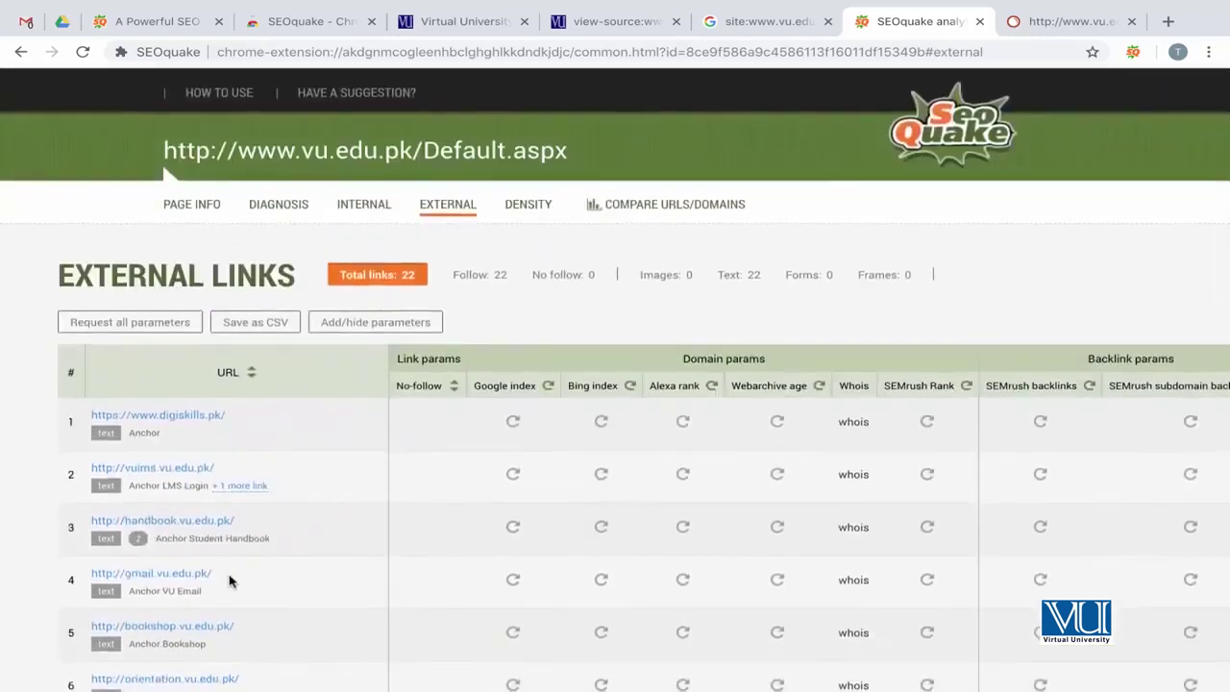
Scroll to the end of the list, follow the twitter.com/VUPakistan link, and scroll back up.
{"action": "scroll", "coordinate": [225, 601], "scroll_direction": "down", "scroll_amount": 2}
{"action": "scroll", "coordinate": [165, 624], "scroll_direction": "down", "scroll_amount": 1}
{"action": "scroll", "coordinate": [164, 606], "scroll_direction": "down", "scroll_amount": 2}
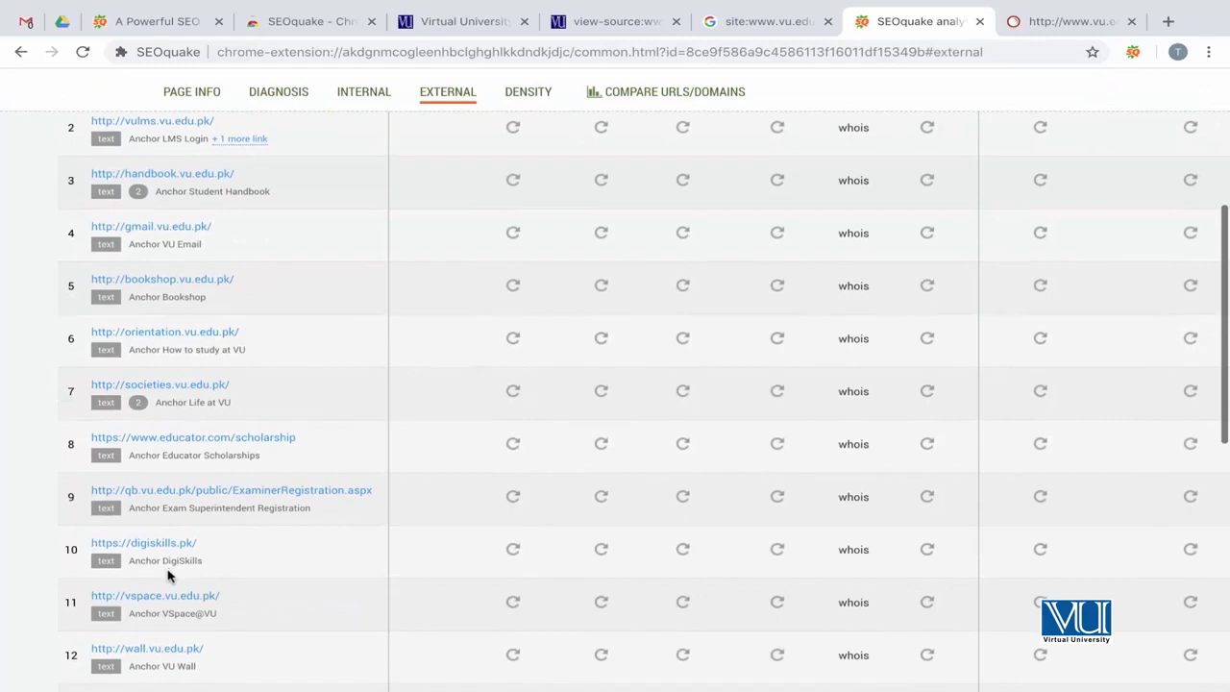
{"action": "scroll", "coordinate": [165, 582], "scroll_direction": "down", "scroll_amount": 2}
{"action": "scroll", "coordinate": [169, 575], "scroll_direction": "down", "scroll_amount": 3}
{"action": "left_click", "coordinate": [244, 471]}
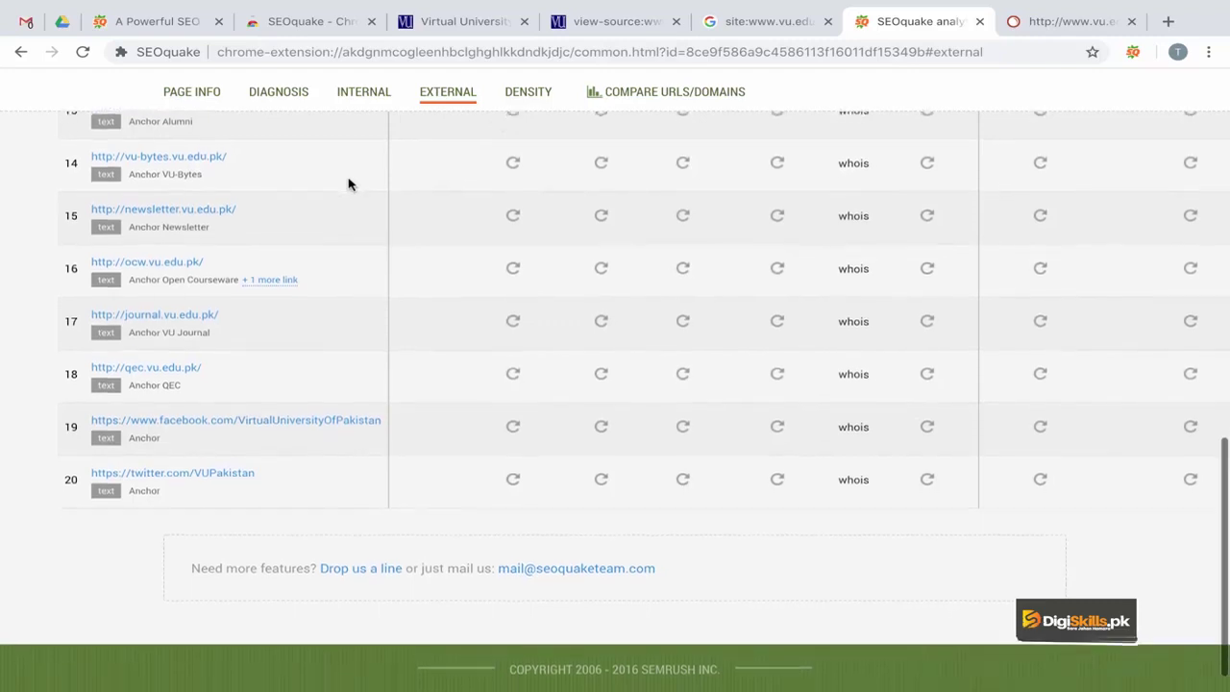
{"action": "scroll", "coordinate": [349, 184], "scroll_direction": "up", "scroll_amount": 7}
{"action": "scroll", "coordinate": [349, 280], "scroll_direction": "up", "scroll_amount": 3}
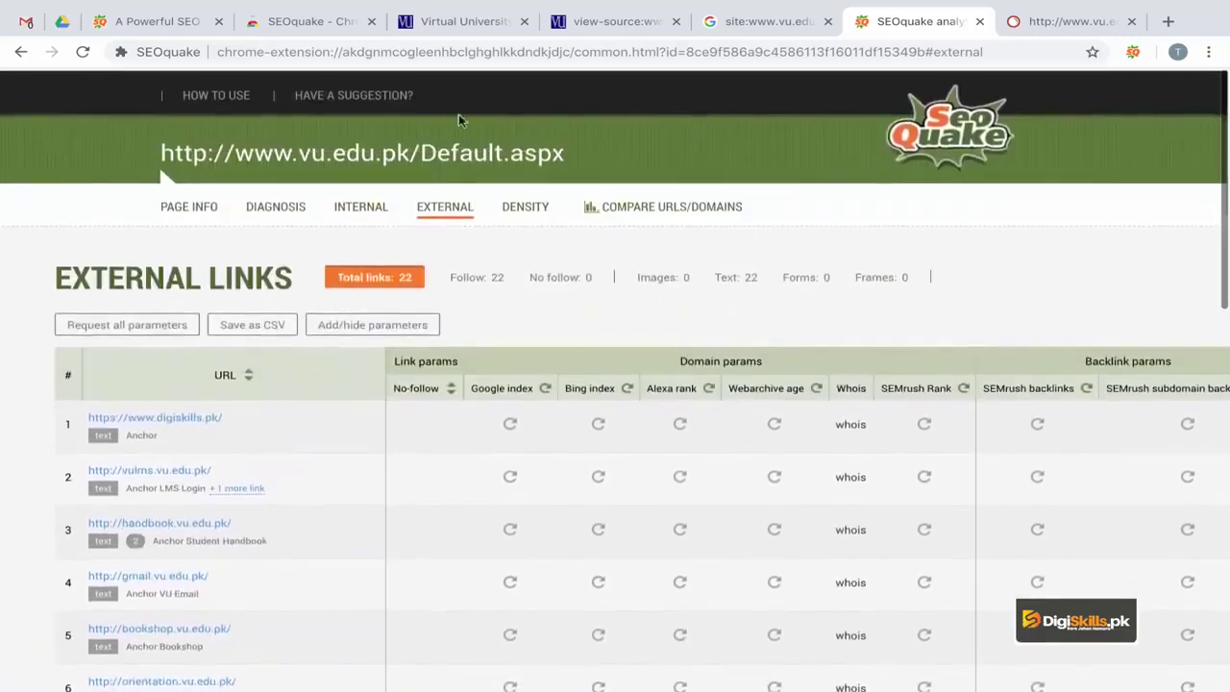
{"action": "left_click", "coordinate": [528, 197]}
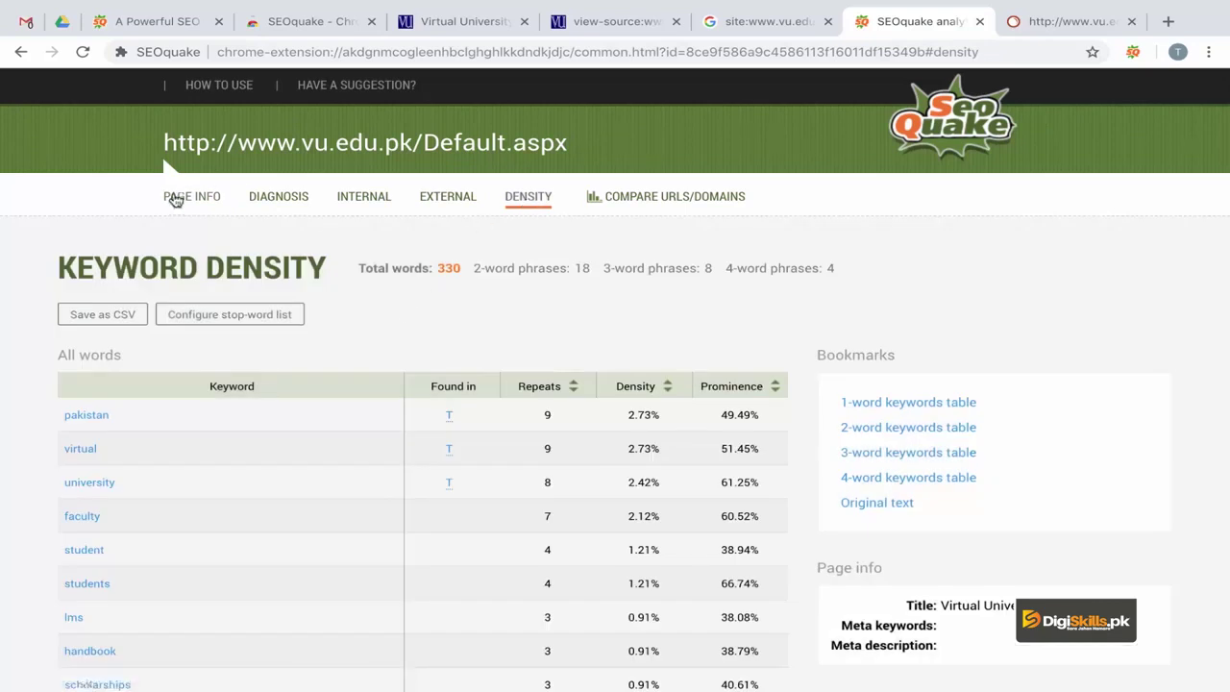
{"action": "left_click", "coordinate": [176, 200]}
{"action": "scroll", "coordinate": [423, 390], "scroll_direction": "down", "scroll_amount": 10}
{"action": "scroll", "coordinate": [423, 389], "scroll_direction": "down", "scroll_amount": 2}
{"action": "scroll", "coordinate": [423, 389], "scroll_direction": "up", "scroll_amount": 3}
{"action": "scroll", "coordinate": [423, 390], "scroll_direction": "down", "scroll_amount": 1}
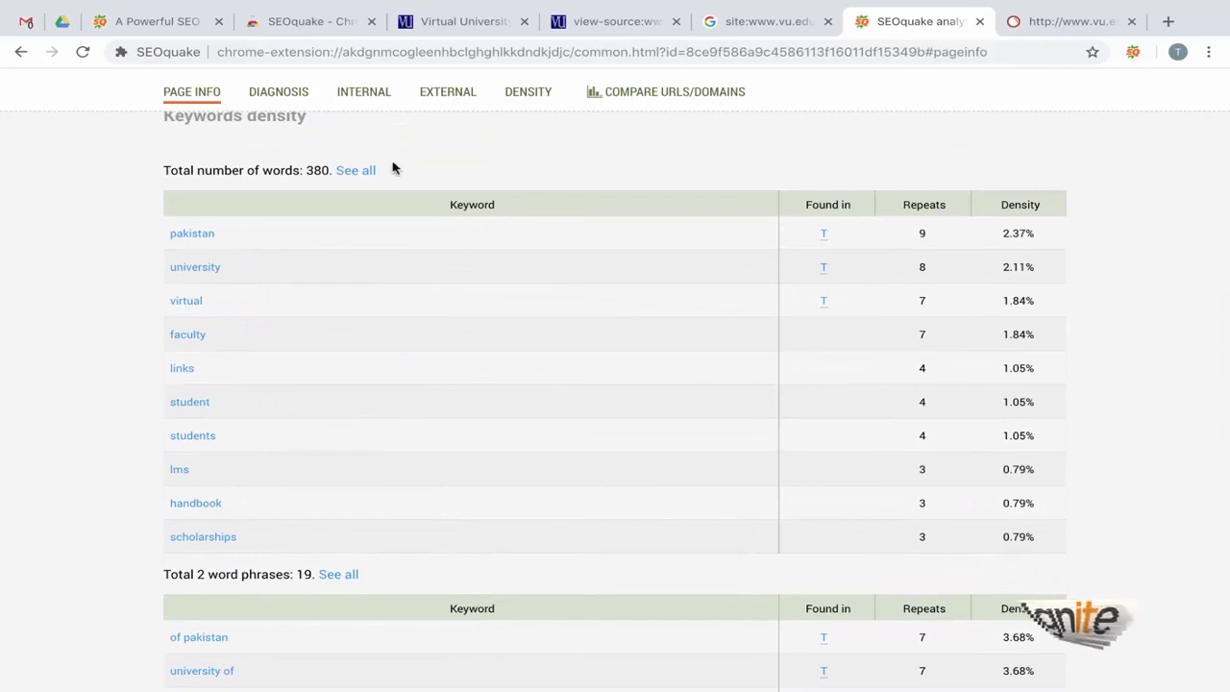
{"action": "left_click", "coordinate": [532, 94]}
{"action": "scroll", "coordinate": [358, 392], "scroll_direction": "up", "scroll_amount": 2}
{"action": "scroll", "coordinate": [352, 391], "scroll_direction": "up", "scroll_amount": 2}
{"action": "scroll", "coordinate": [352, 392], "scroll_direction": "up", "scroll_amount": 3}
{"action": "scroll", "coordinate": [351, 390], "scroll_direction": "up", "scroll_amount": 2}
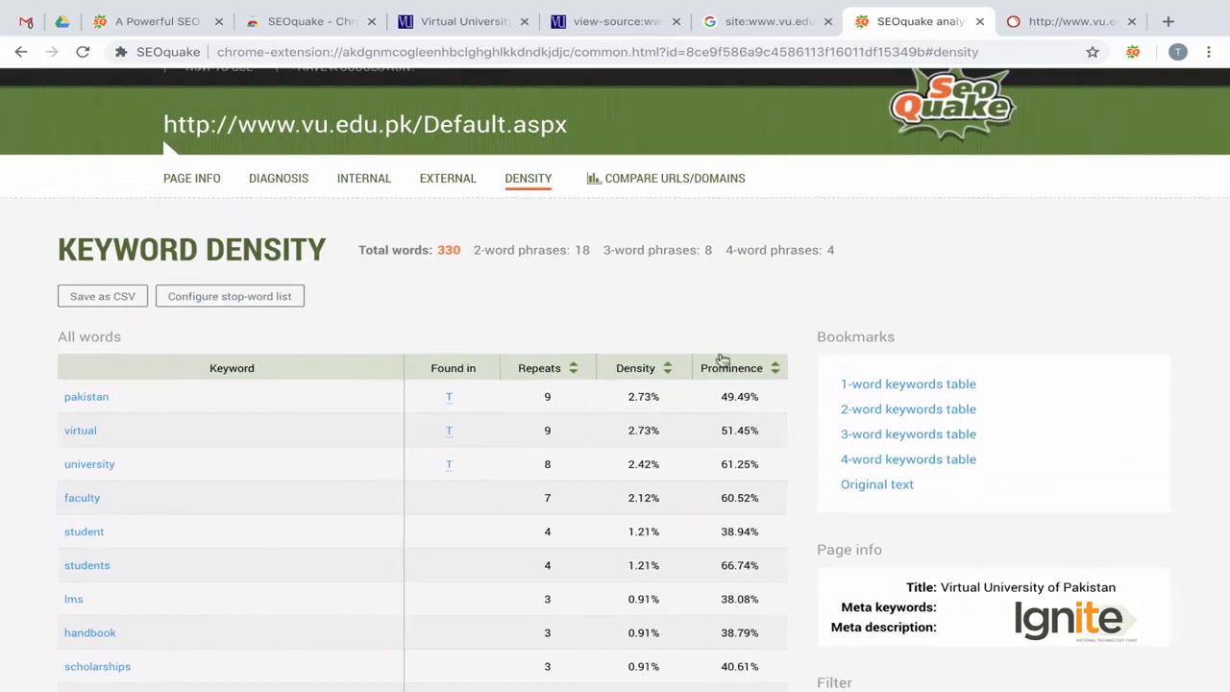
{"action": "scroll", "coordinate": [726, 358], "scroll_direction": "down", "scroll_amount": 1}
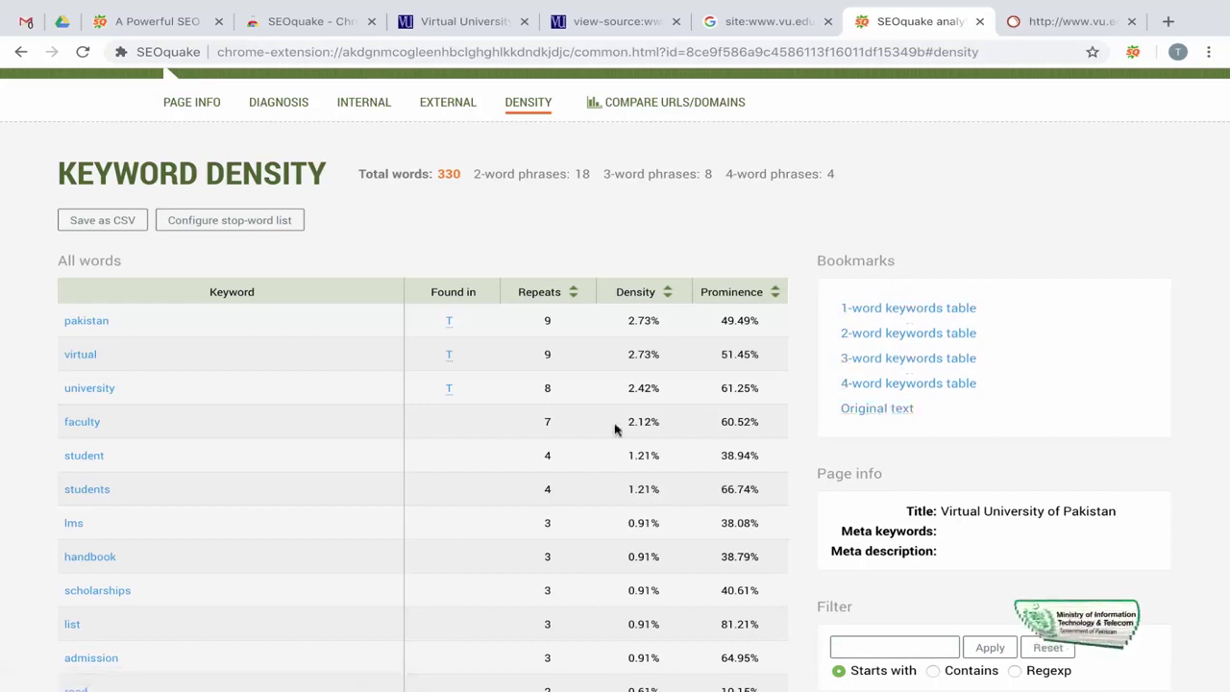
{"action": "scroll", "coordinate": [615, 430], "scroll_direction": "down", "scroll_amount": 3}
{"action": "scroll", "coordinate": [615, 430], "scroll_direction": "down", "scroll_amount": 10}
{"action": "scroll", "coordinate": [615, 430], "scroll_direction": "up", "scroll_amount": 10}
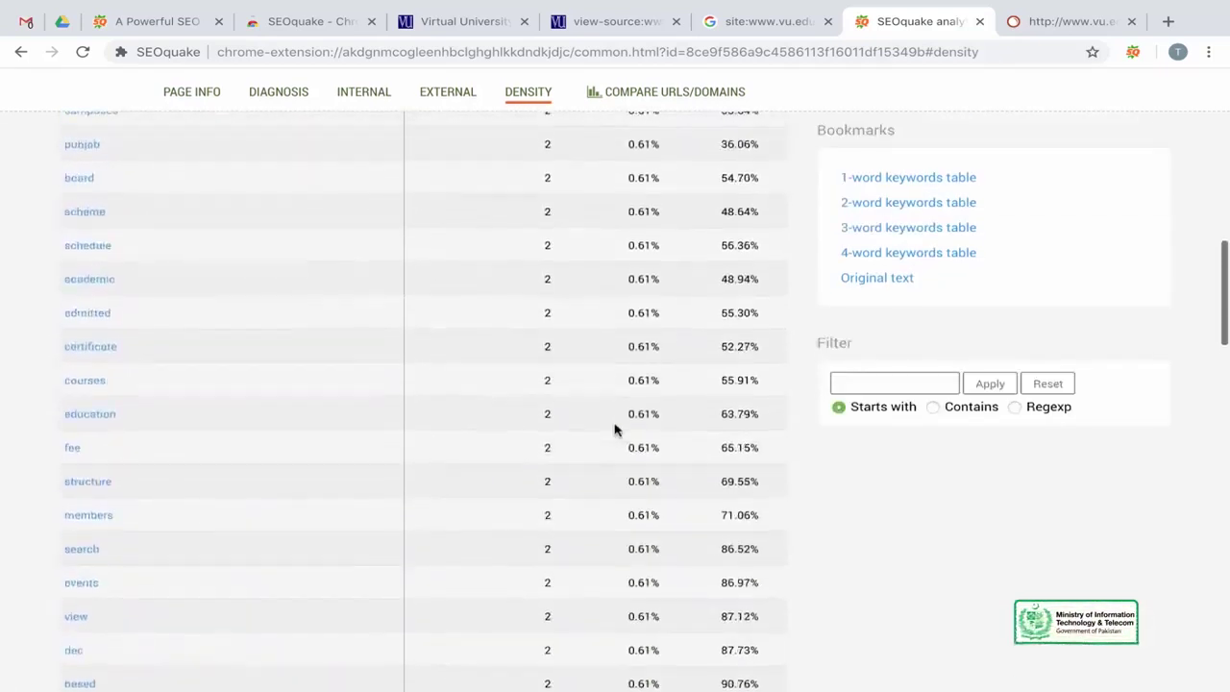
{"action": "scroll", "coordinate": [615, 430], "scroll_direction": "up", "scroll_amount": 3}
{"action": "scroll", "coordinate": [615, 430], "scroll_direction": "down", "scroll_amount": 12}
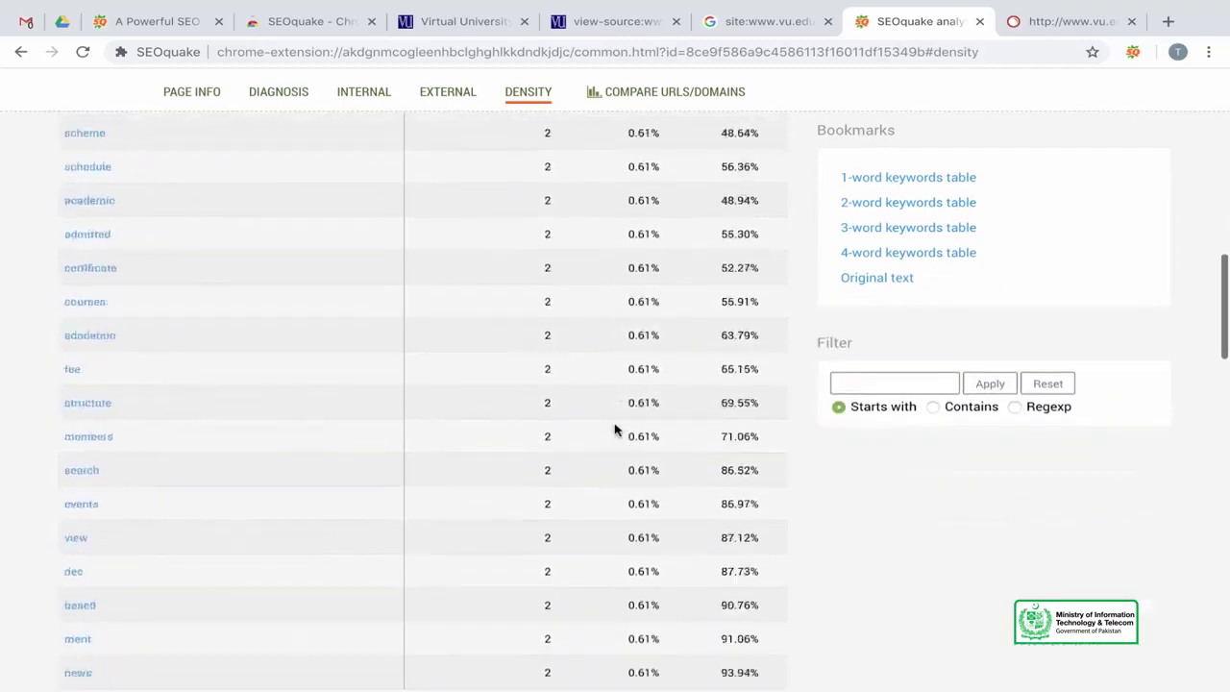
{"action": "scroll", "coordinate": [520, 239], "scroll_direction": "down", "scroll_amount": 2}
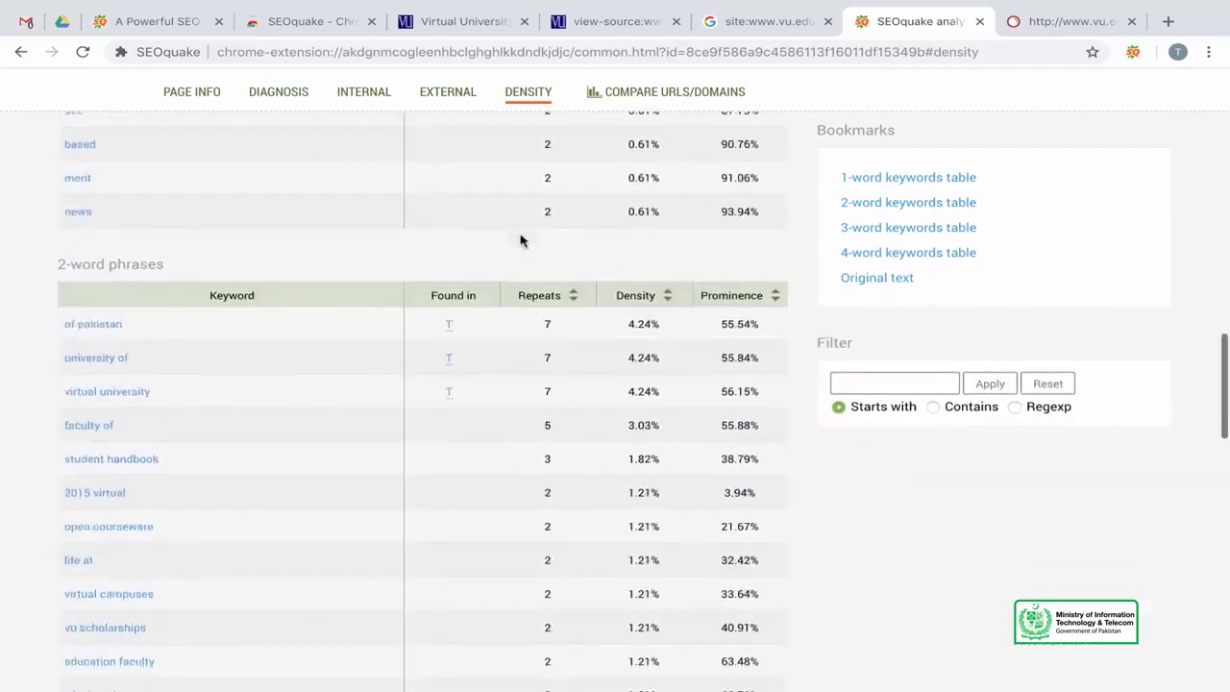
{"action": "scroll", "coordinate": [520, 239], "scroll_direction": "down", "scroll_amount": 2}
{"action": "scroll", "coordinate": [520, 240], "scroll_direction": "down", "scroll_amount": 3}
{"action": "scroll", "coordinate": [520, 240], "scroll_direction": "down", "scroll_amount": 2}
{"action": "scroll", "coordinate": [520, 239], "scroll_direction": "down", "scroll_amount": 3}
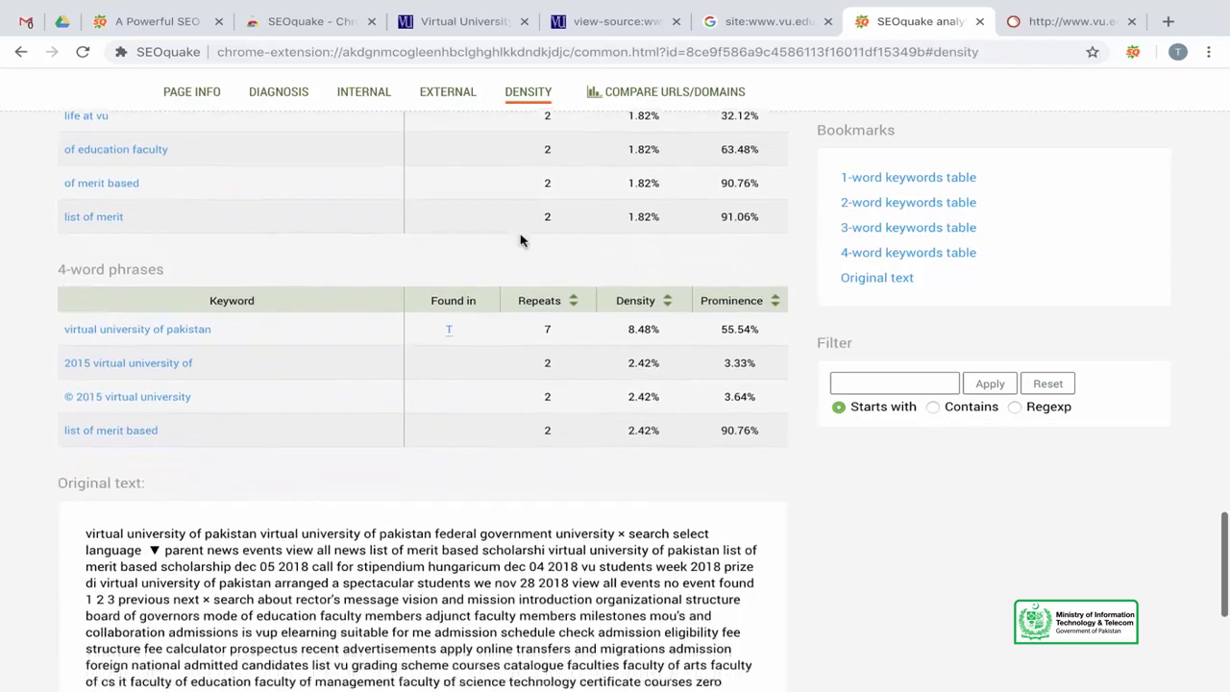
{"action": "scroll", "coordinate": [520, 239], "scroll_direction": "down", "scroll_amount": 2}
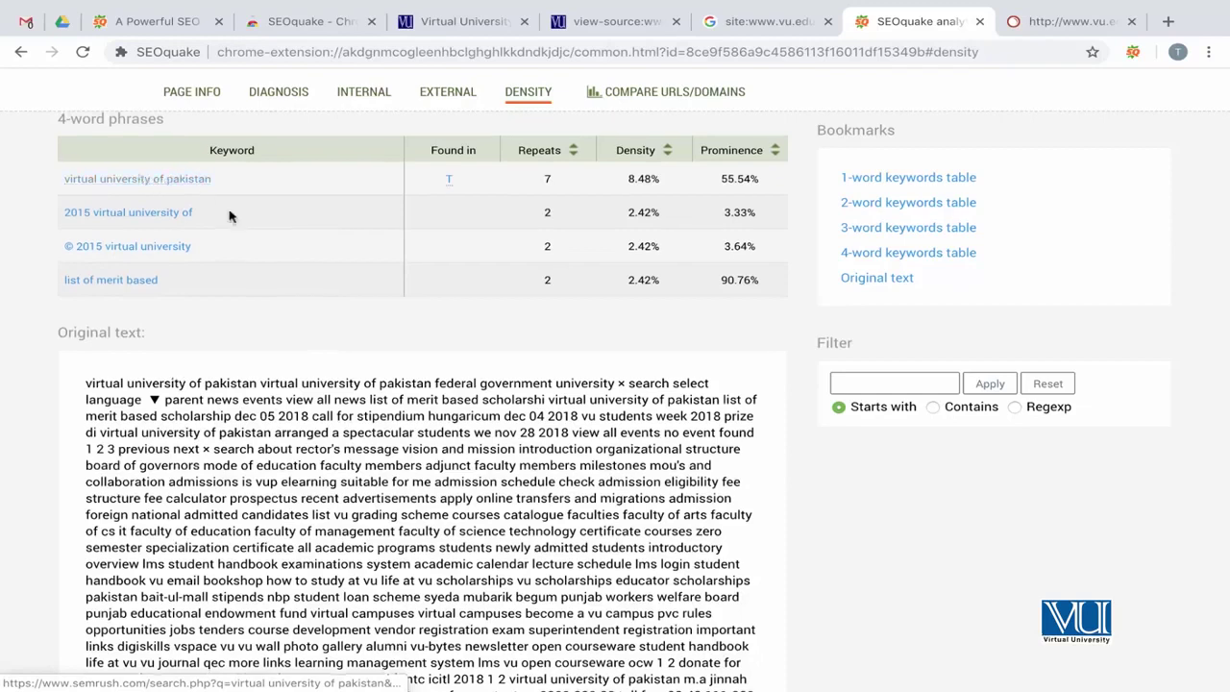
{"action": "scroll", "coordinate": [228, 212], "scroll_direction": "up", "scroll_amount": 4}
{"action": "scroll", "coordinate": [213, 248], "scroll_direction": "up", "scroll_amount": 2}
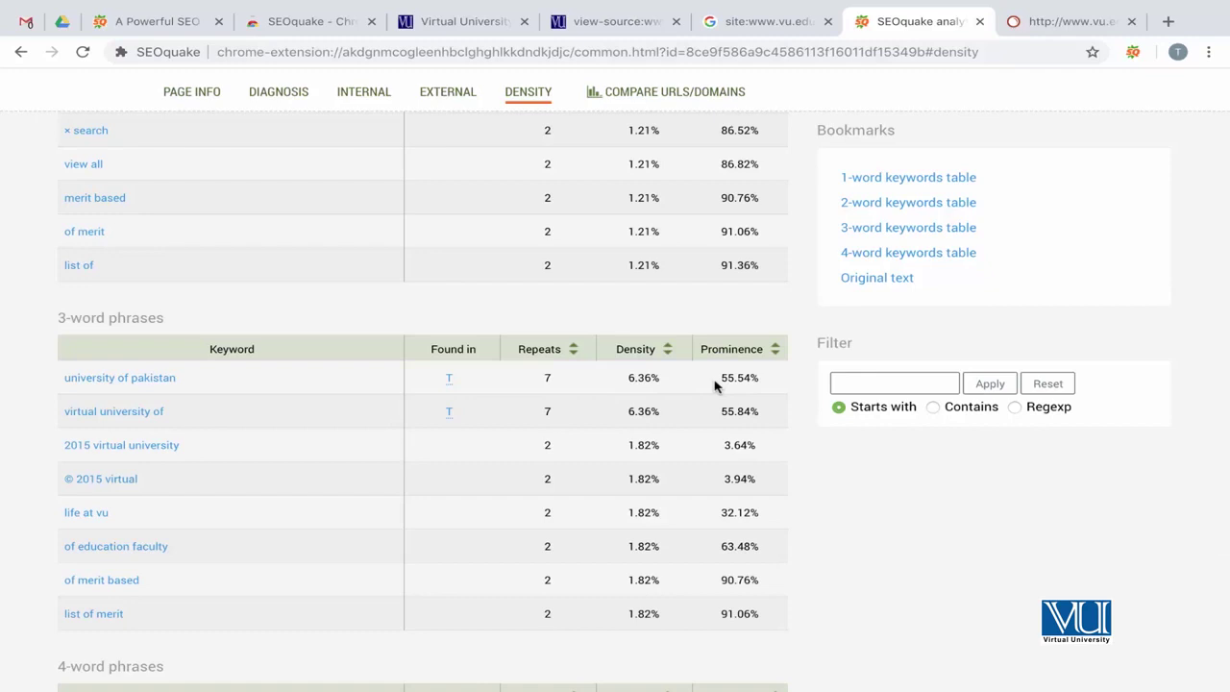
{"action": "scroll", "coordinate": [553, 413], "scroll_direction": "down", "scroll_amount": 3}
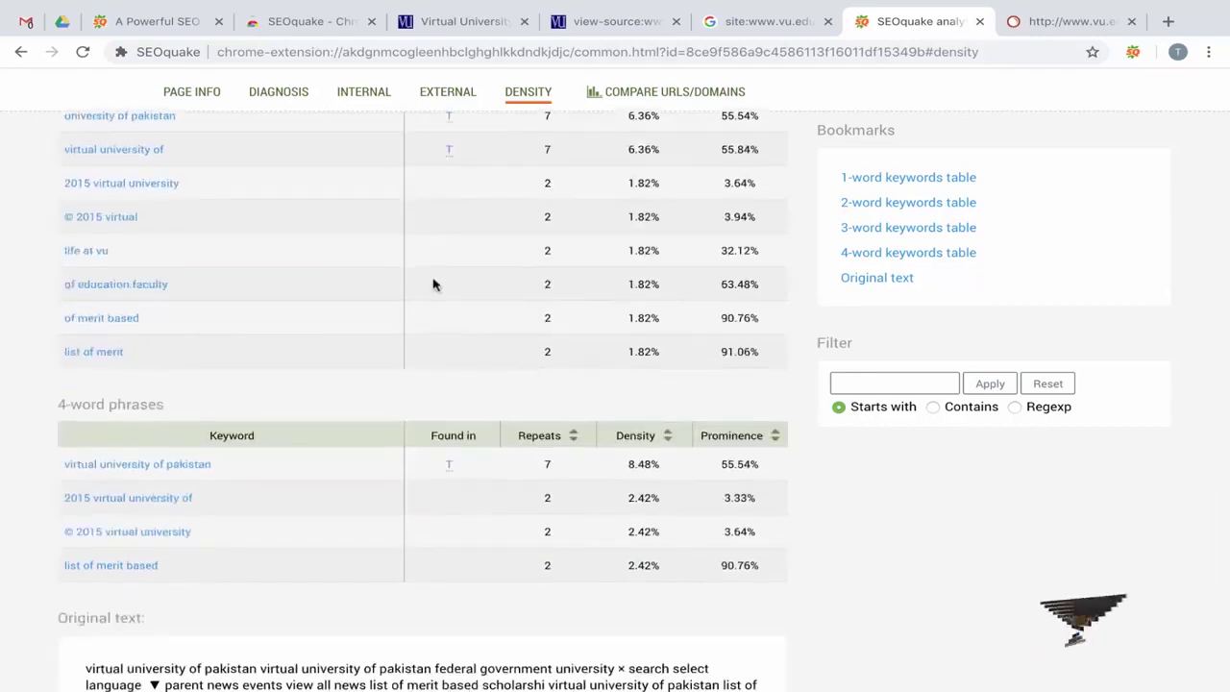
{"action": "scroll", "coordinate": [433, 285], "scroll_direction": "up", "scroll_amount": 1}
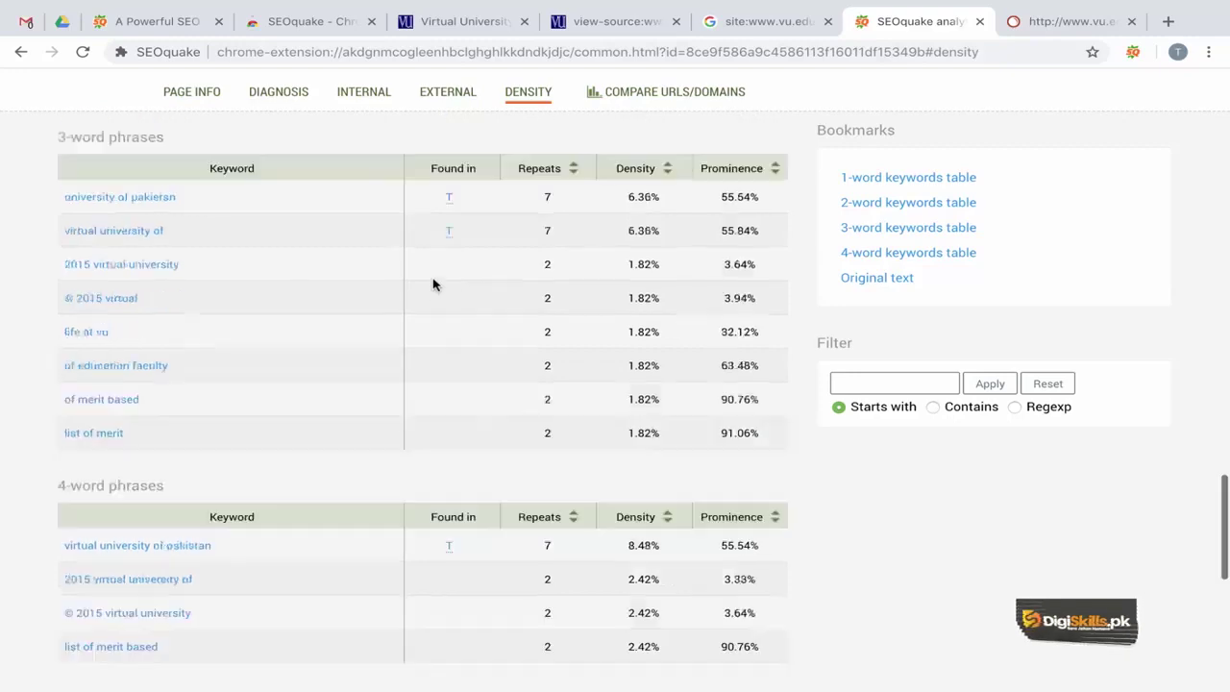
{"action": "scroll", "coordinate": [432, 285], "scroll_direction": "down", "scroll_amount": 5}
{"action": "scroll", "coordinate": [432, 282], "scroll_direction": "up", "scroll_amount": 2}
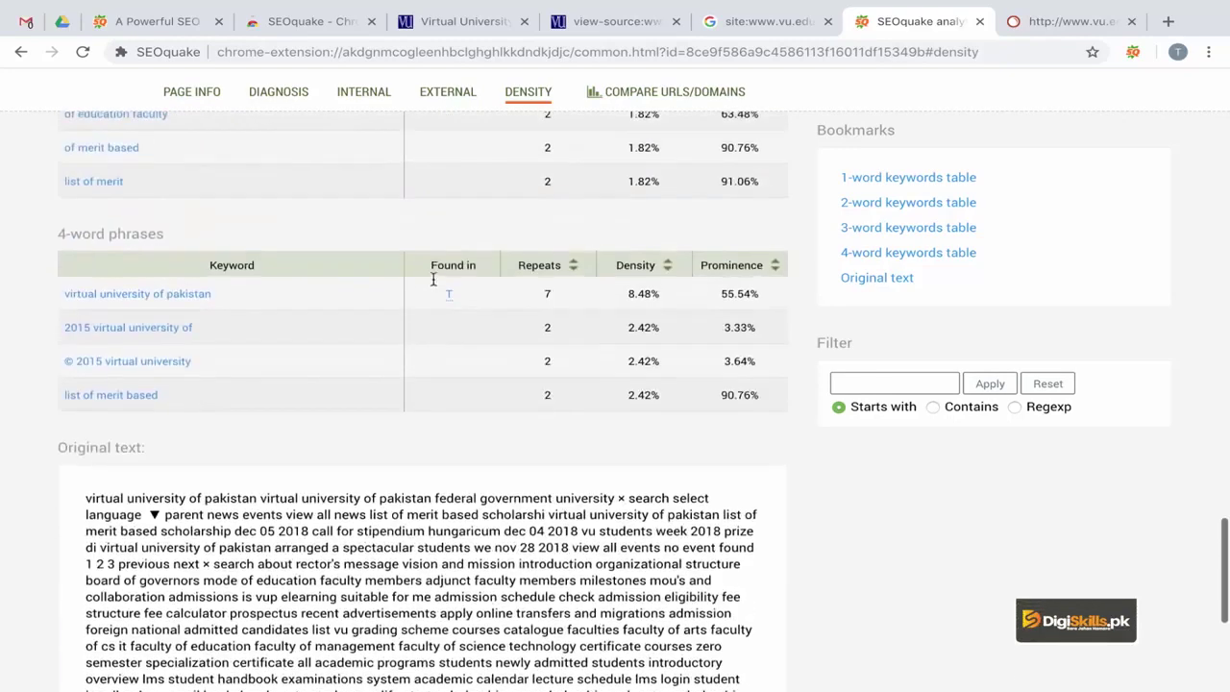
{"action": "scroll", "coordinate": [434, 279], "scroll_direction": "down", "scroll_amount": 2}
{"action": "scroll", "coordinate": [327, 406], "scroll_direction": "down", "scroll_amount": 1}
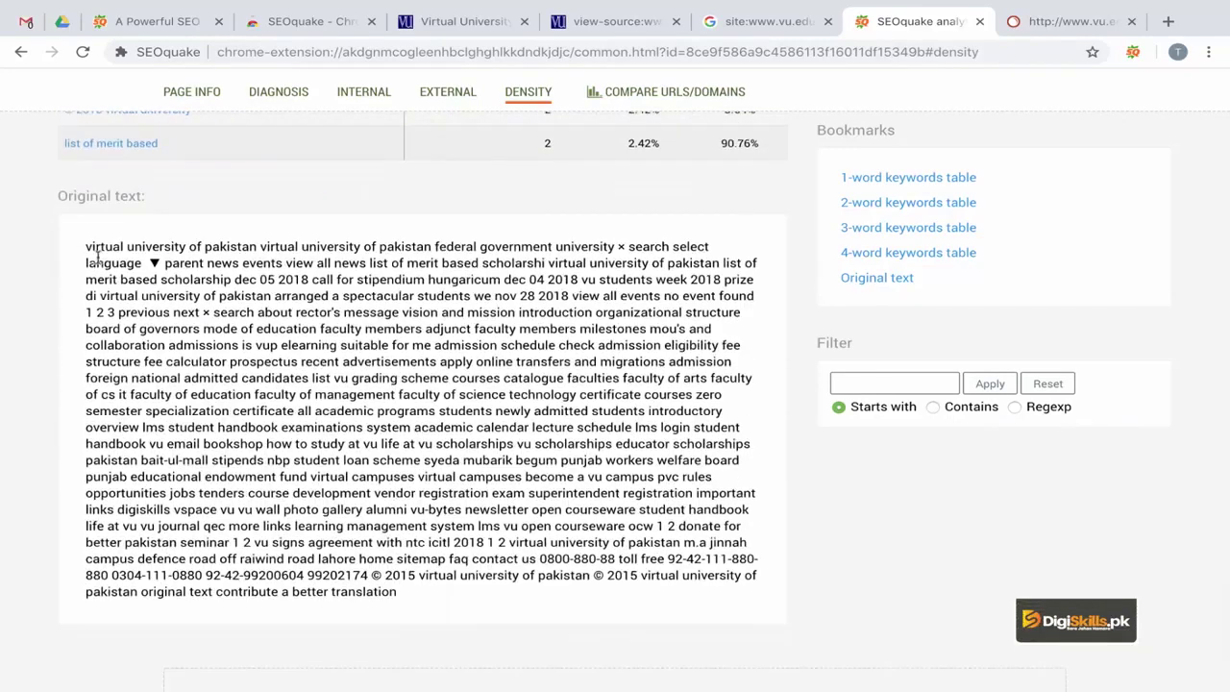
Select the page's Original text in the Keyword Density report, then highlight its opening lines.
{"action": "left_click_drag", "start_coordinate": [87, 252], "coordinate": [432, 602]}
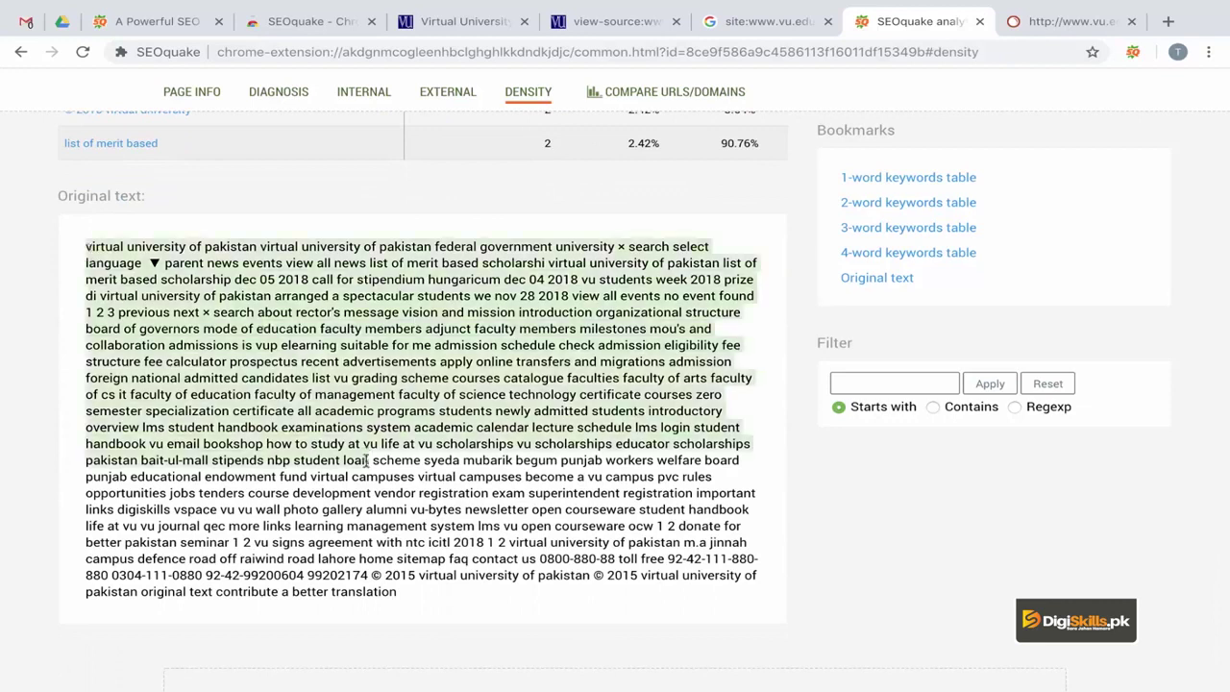
{"action": "left_click", "coordinate": [432, 598]}
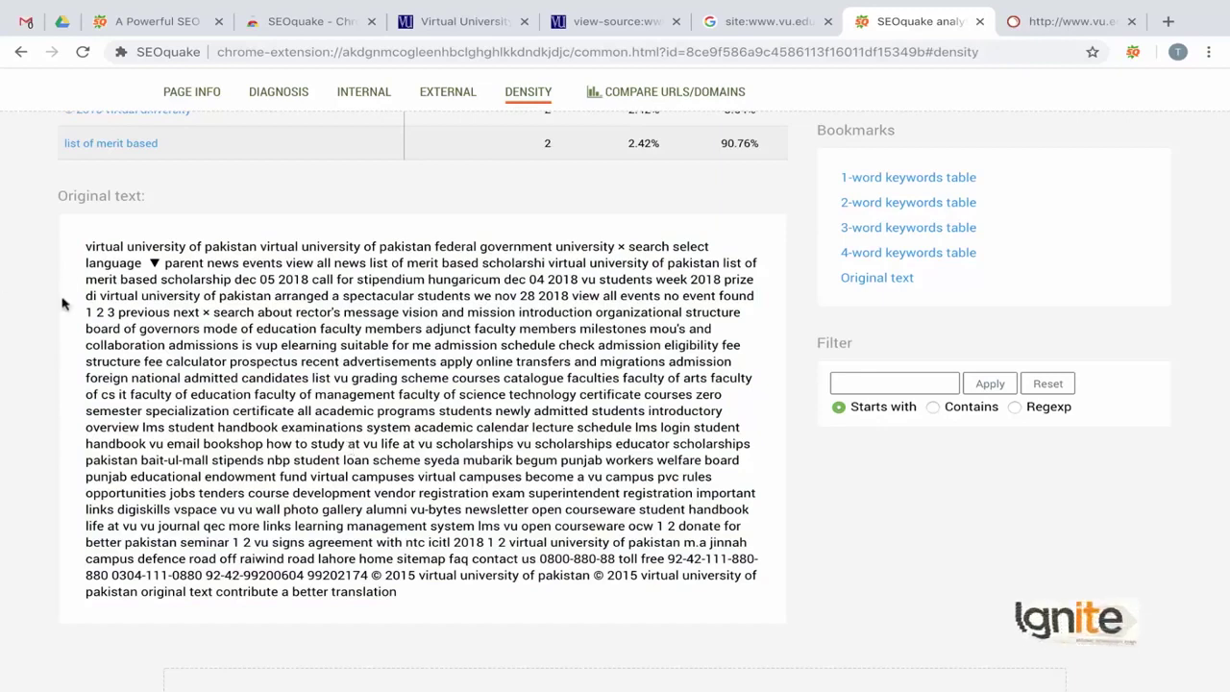
{"action": "left_click_drag", "start_coordinate": [83, 250], "coordinate": [333, 396]}
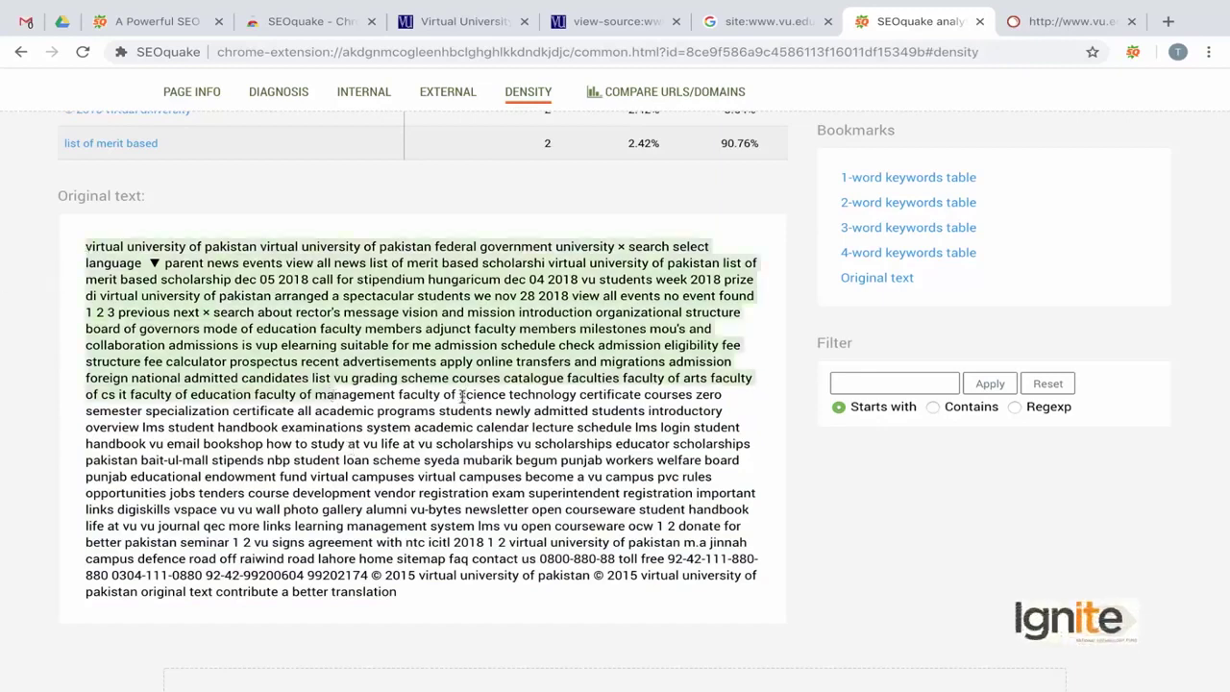
Return to the top of the report and open Compare URLs/domains for vu.edu.pk.
{"action": "scroll", "coordinate": [462, 396], "scroll_direction": "up", "scroll_amount": 3}
{"action": "scroll", "coordinate": [462, 399], "scroll_direction": "up", "scroll_amount": 5}
{"action": "scroll", "coordinate": [462, 402], "scroll_direction": "up", "scroll_amount": 10}
{"action": "scroll", "coordinate": [461, 401], "scroll_direction": "up", "scroll_amount": 5}
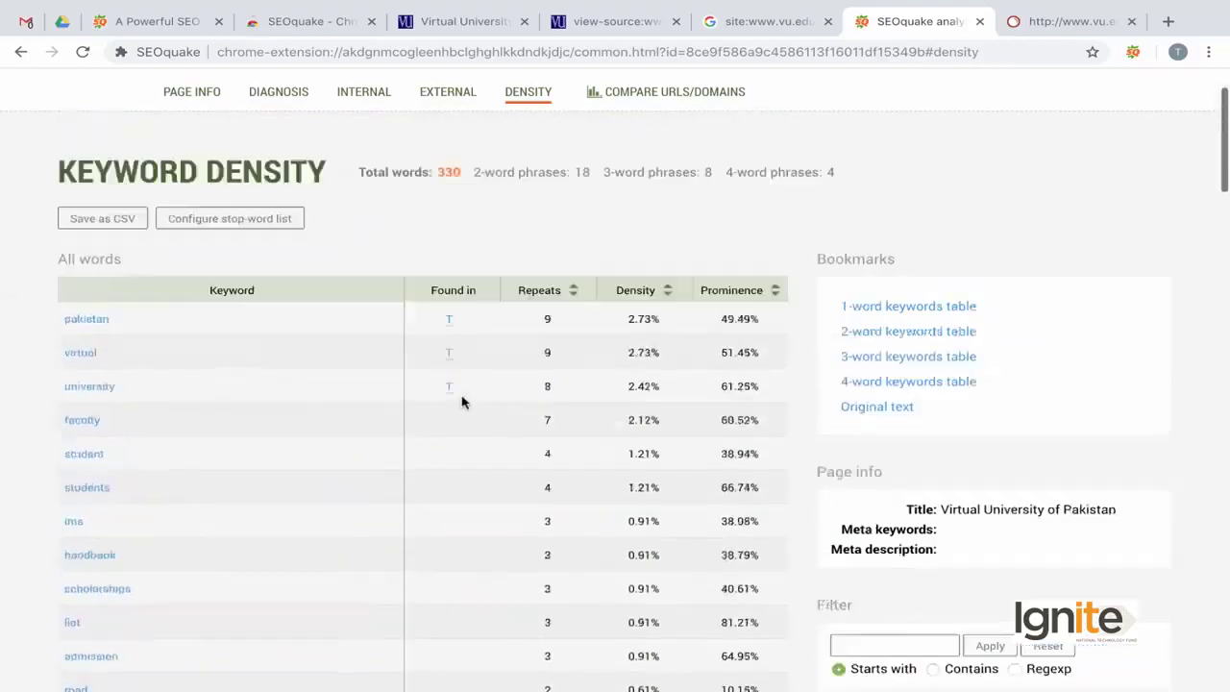
{"action": "scroll", "coordinate": [462, 402], "scroll_direction": "up", "scroll_amount": 2}
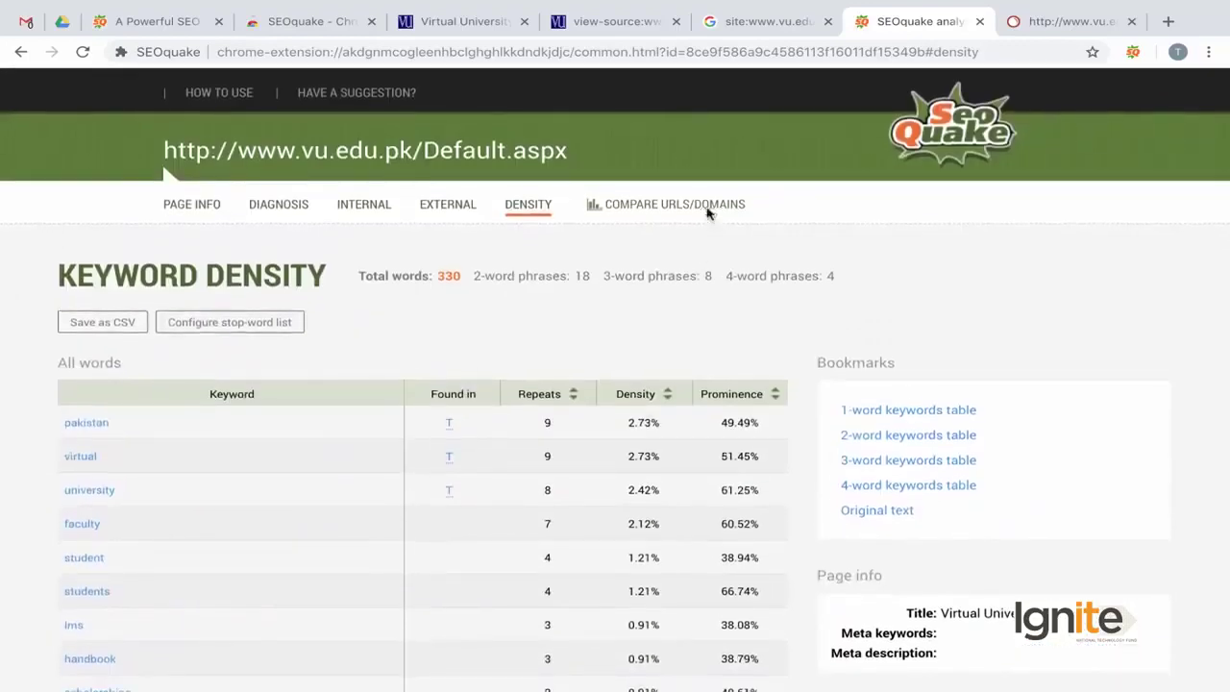
{"action": "left_click", "coordinate": [707, 206]}
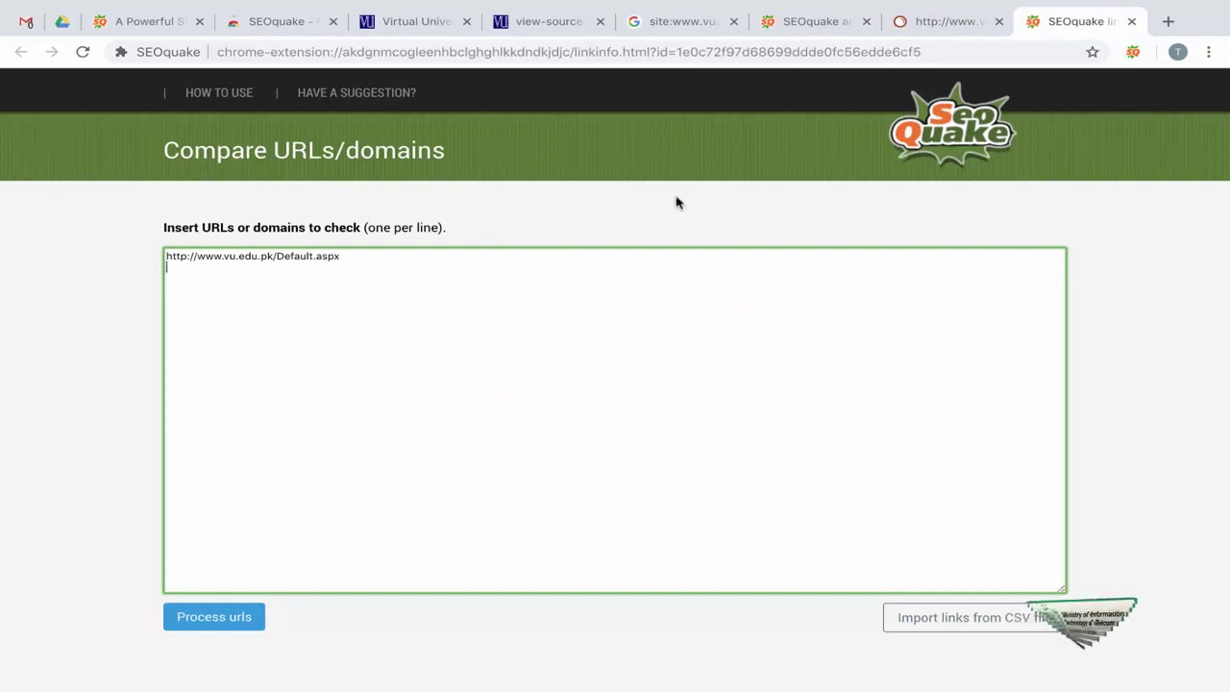
Return to the keyword density analysis, then show the Page Info summary with 78 internal and 22 external links.
{"action": "left_click", "coordinate": [937, 24]}
{"action": "left_click", "coordinate": [780, 29]}
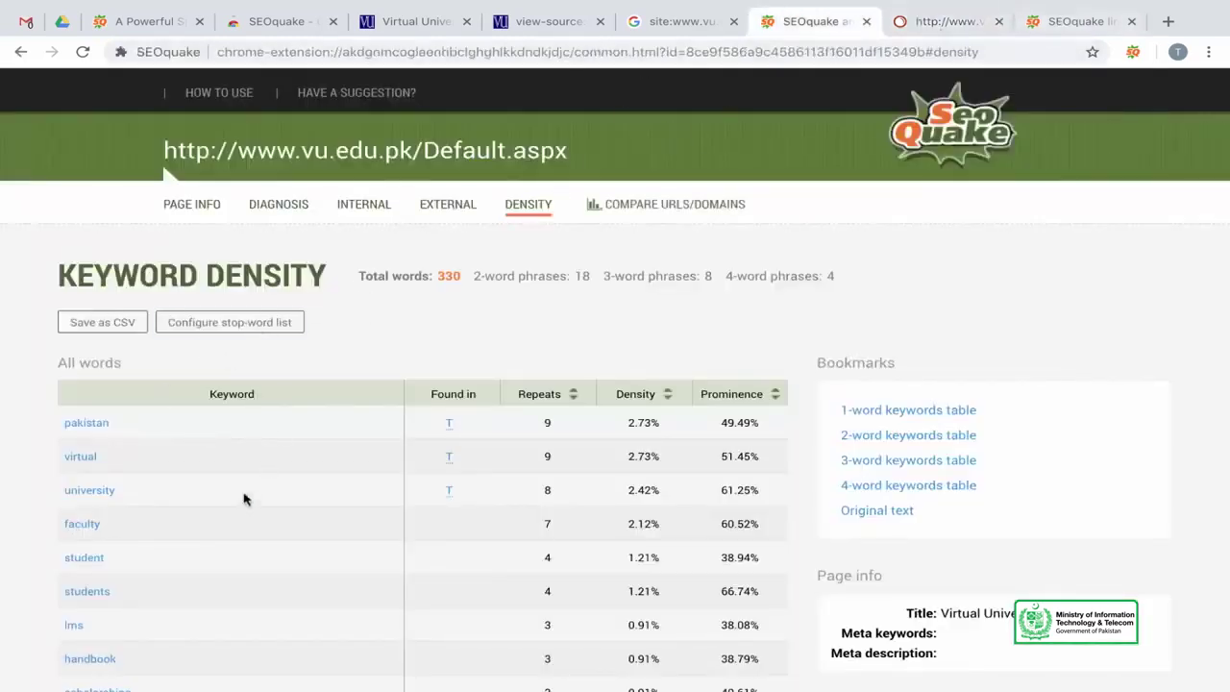
{"action": "scroll", "coordinate": [243, 499], "scroll_direction": "down", "scroll_amount": 2}
{"action": "scroll", "coordinate": [243, 499], "scroll_direction": "down", "scroll_amount": 1}
{"action": "scroll", "coordinate": [243, 498], "scroll_direction": "down", "scroll_amount": 3}
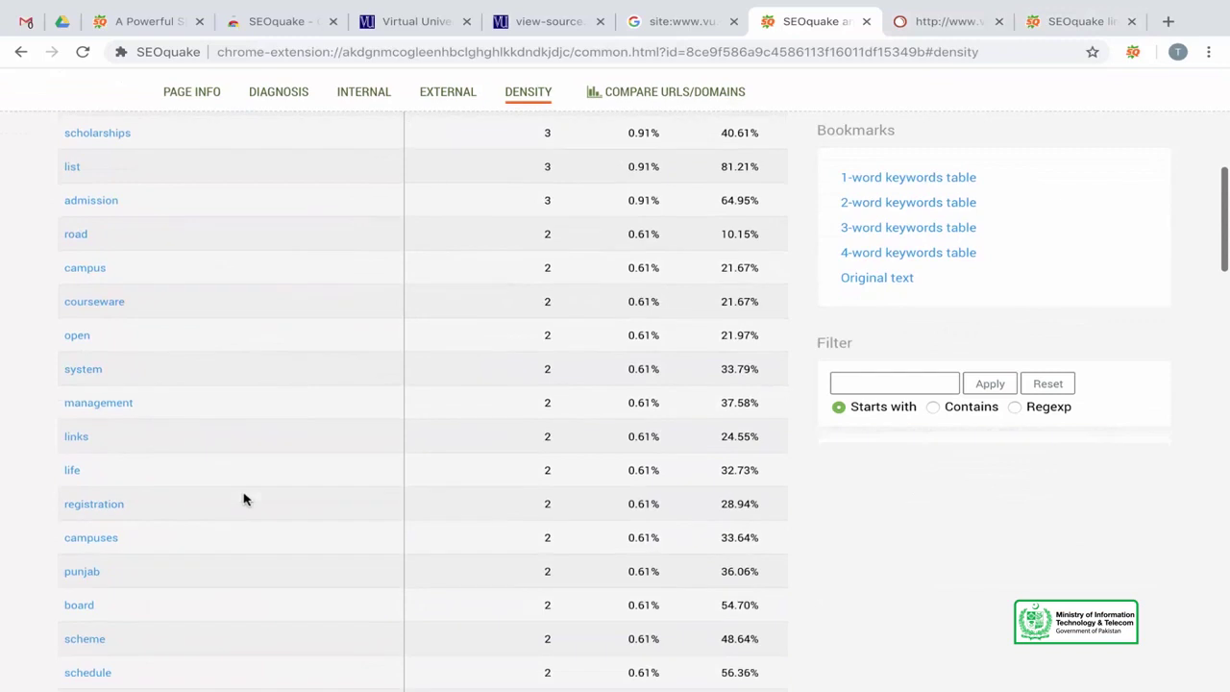
{"action": "scroll", "coordinate": [243, 499], "scroll_direction": "up", "scroll_amount": 6}
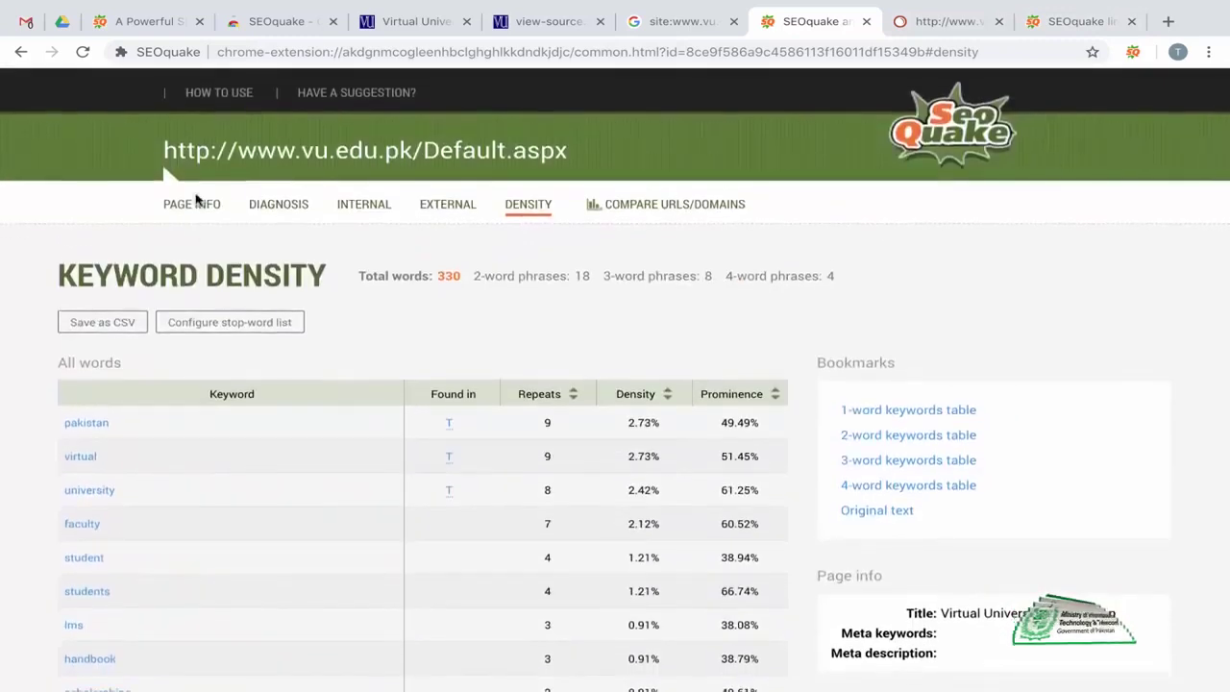
{"action": "left_click", "coordinate": [193, 206]}
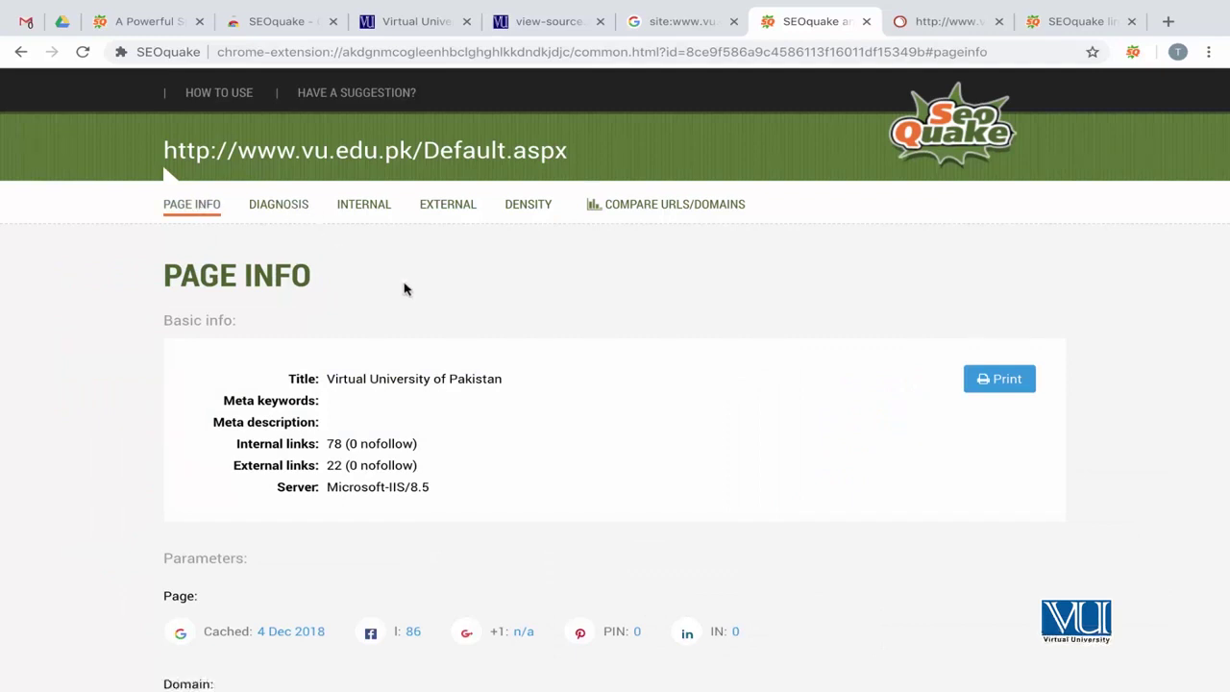
{"action": "scroll", "coordinate": [405, 290], "scroll_direction": "down", "scroll_amount": 1}
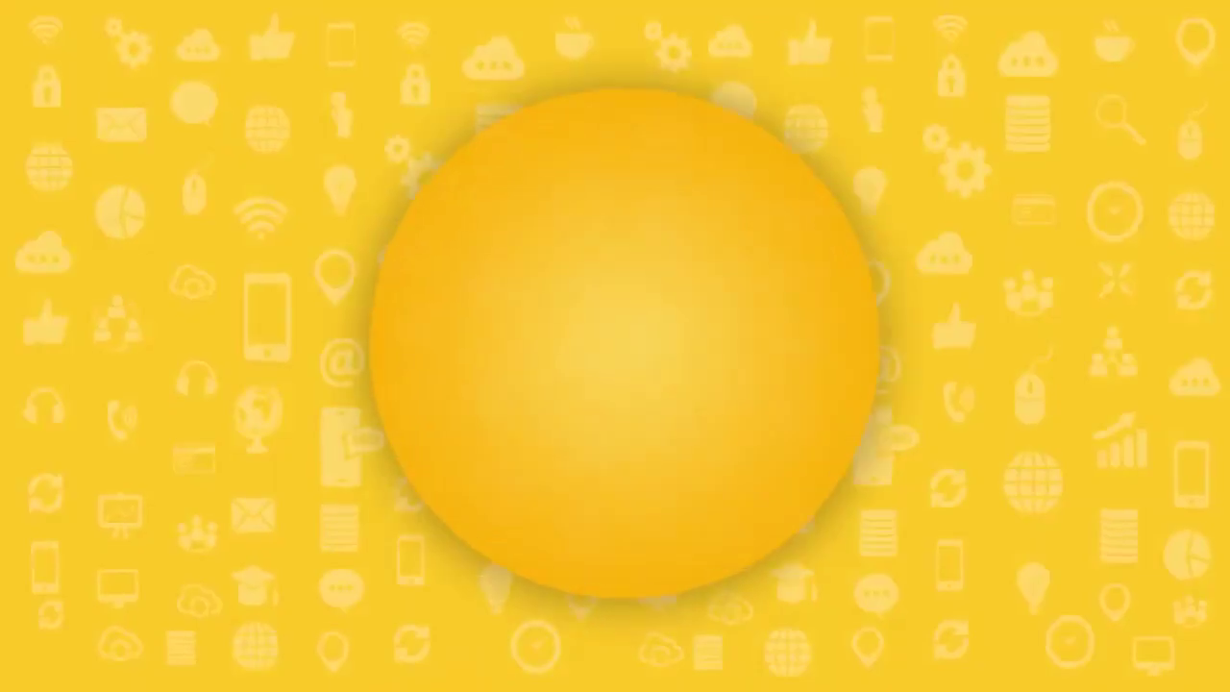